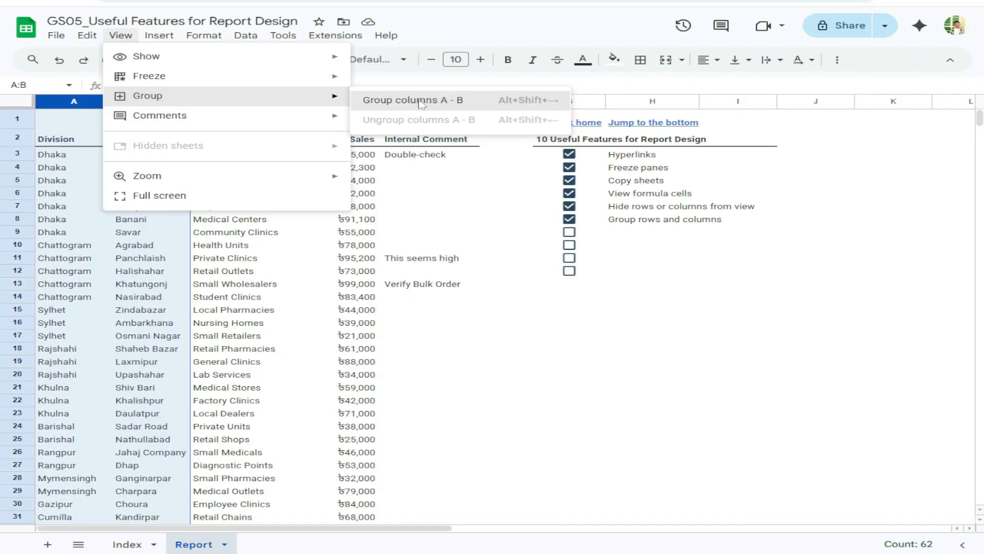
Group columns A to B, and collapse and expand that column group and the group of rows 4 to 7
{"action": "left_click", "coordinate": [406, 99]}
{"action": "left_click", "coordinate": [249, 104]}
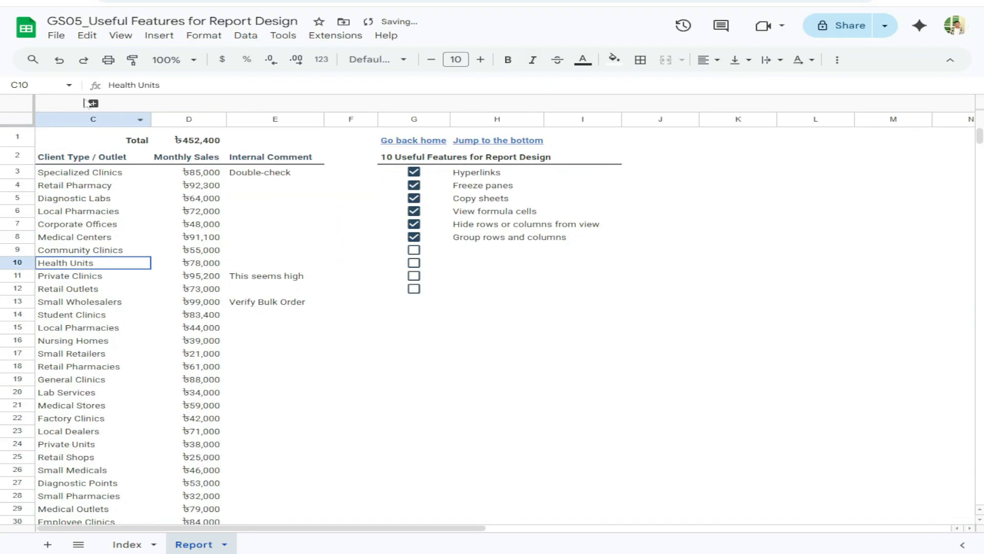
{"action": "left_click", "coordinate": [93, 103]}
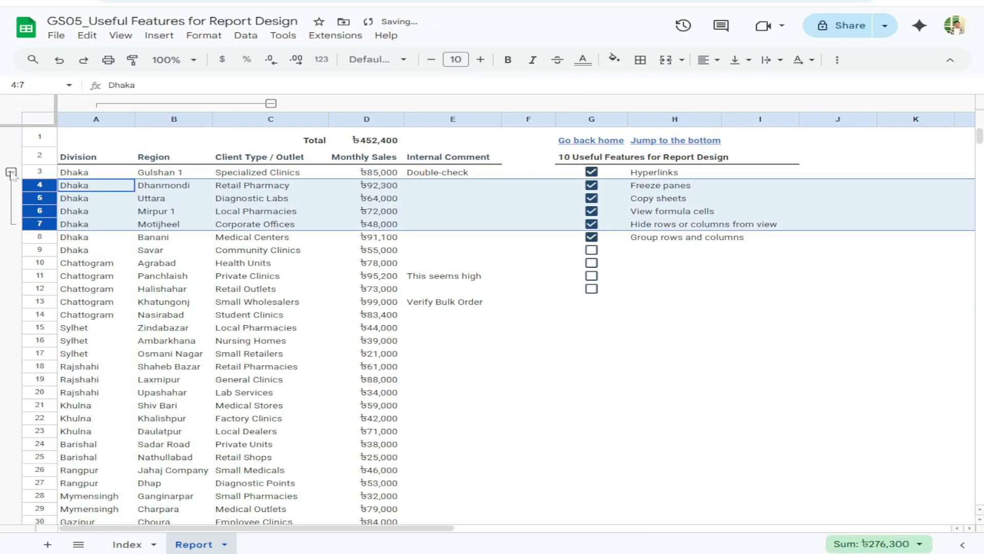
{"action": "left_click", "coordinate": [11, 173]}
{"action": "left_click", "coordinate": [11, 173]}
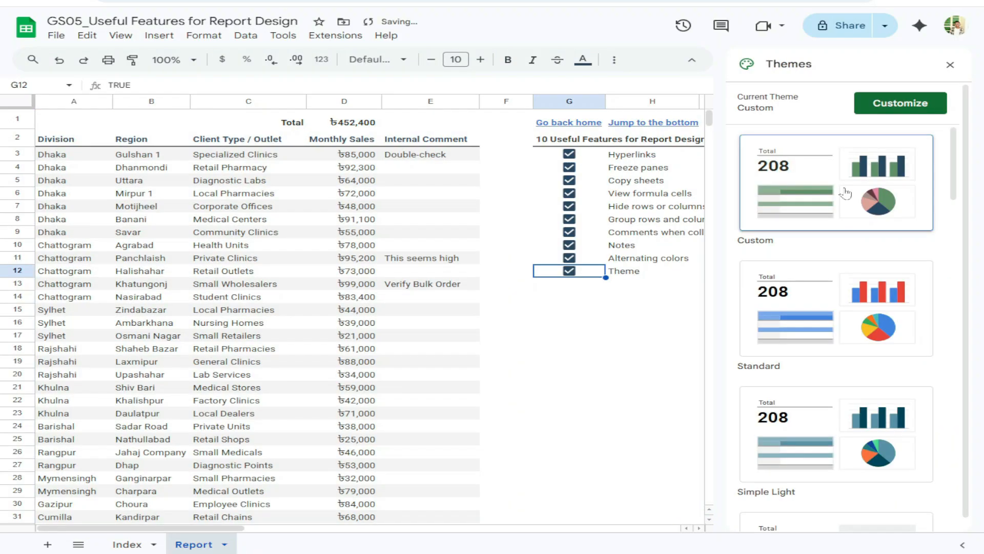
Apply the Standard theme to the spreadsheet and look through the other available themes
{"action": "left_click", "coordinate": [834, 320]}
{"action": "scroll", "coordinate": [835, 320], "scroll_direction": "down", "scroll_amount": 5}
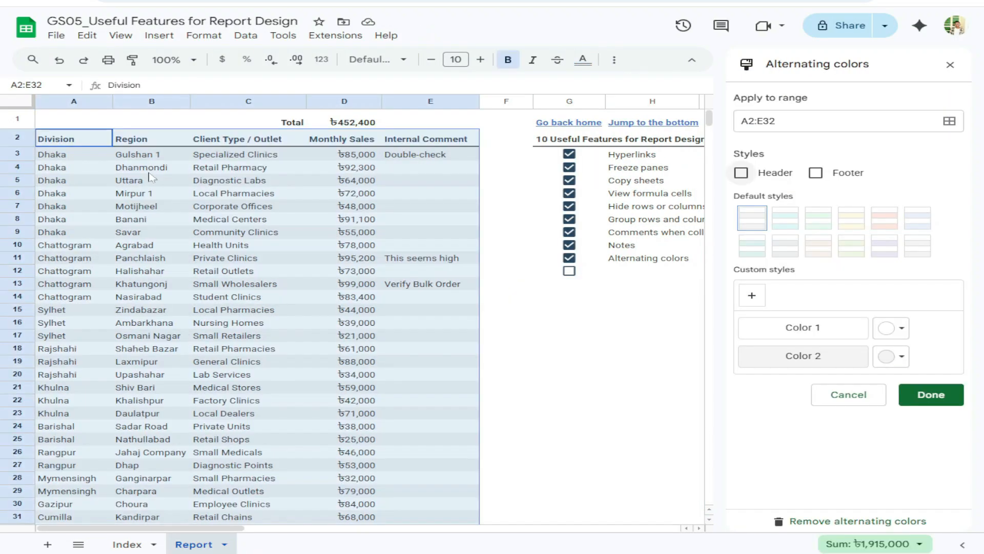
{"action": "scroll", "coordinate": [170, 386], "scroll_direction": "down", "scroll_amount": 5}
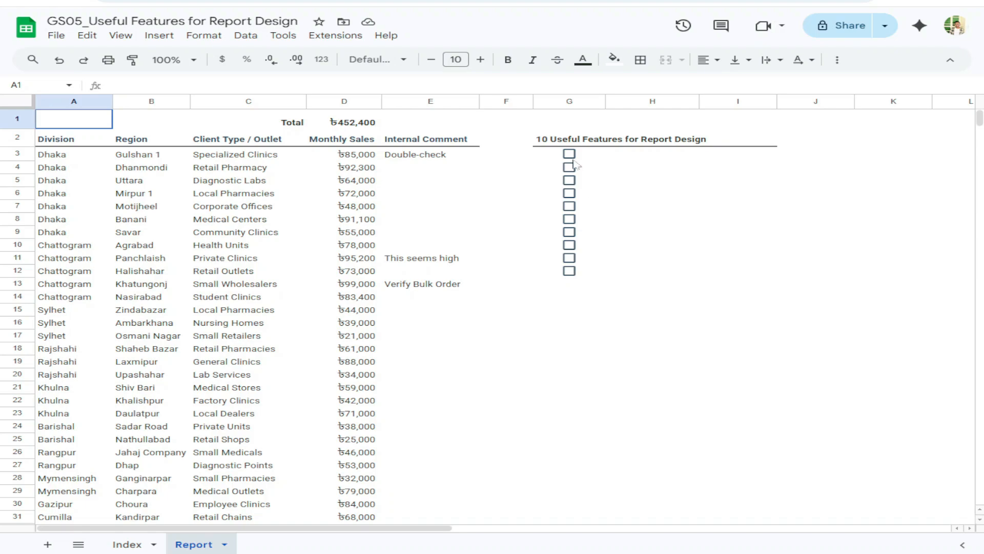
Tick the feature checkbox in G3 and insert a "Go back home" link to the Index sheet in cell G1
{"action": "left_click", "coordinate": [570, 155]}
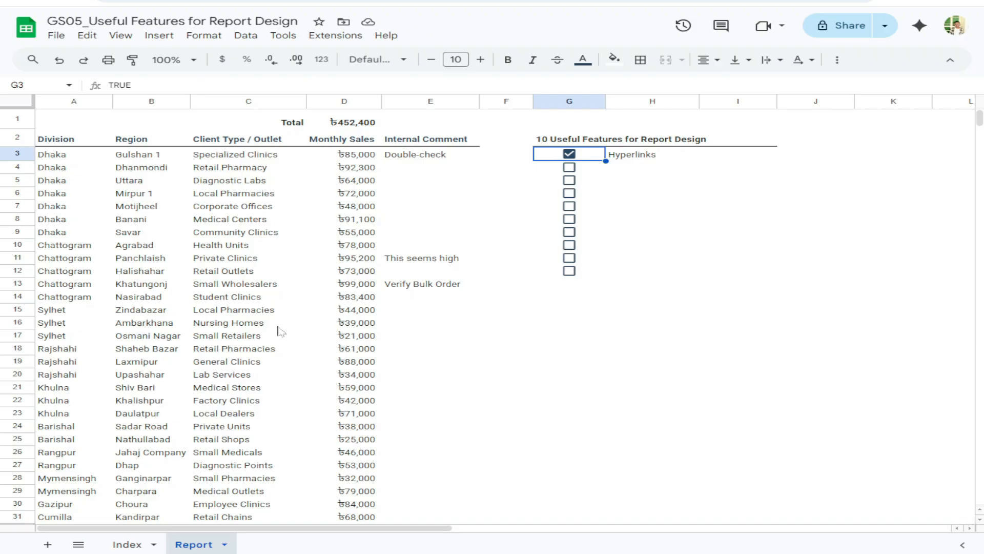
{"action": "left_click", "coordinate": [563, 127]}
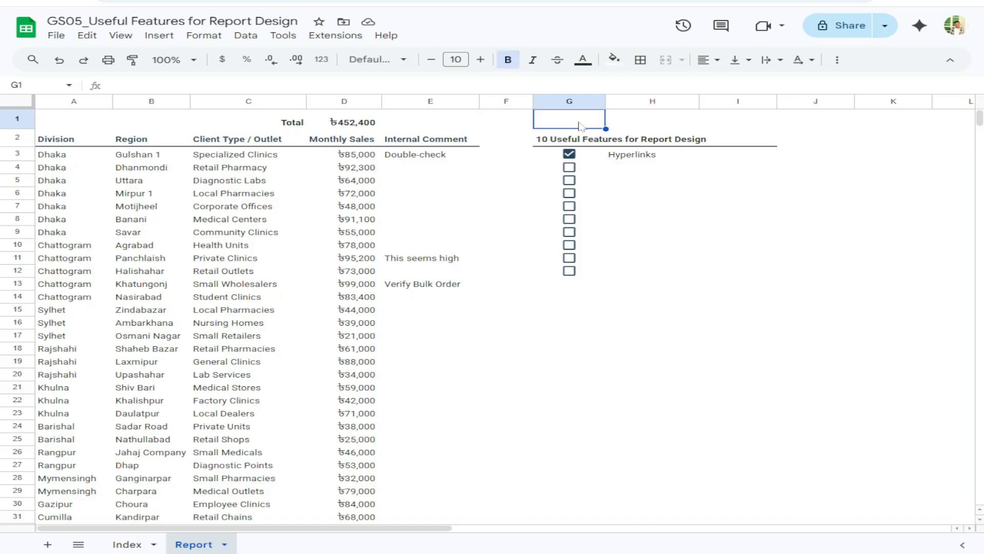
{"action": "right_click", "coordinate": [581, 127]}
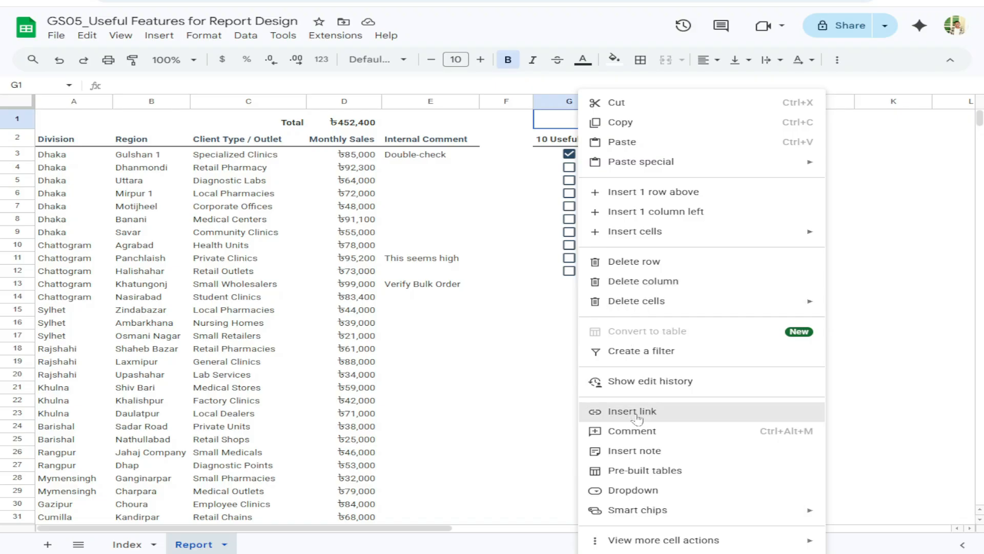
{"action": "left_click", "coordinate": [652, 415]}
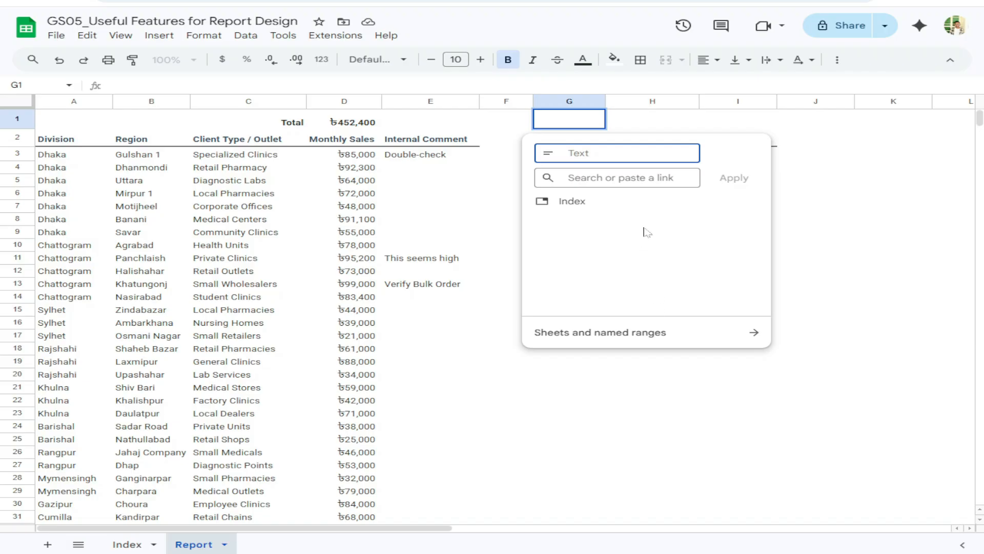
{"action": "type", "text": "Go back home"}
{"action": "key", "text": "Tab"}
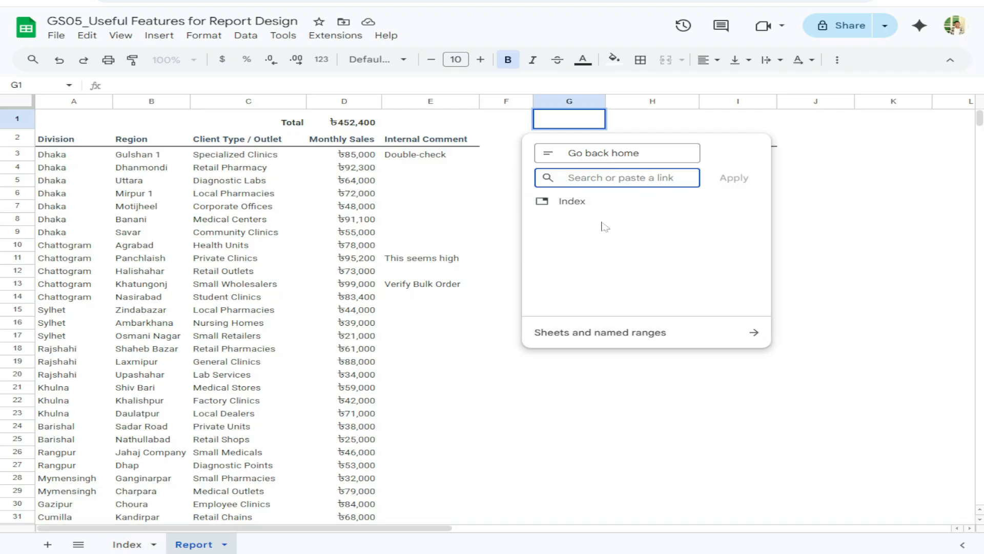
{"action": "left_click", "coordinate": [597, 204]}
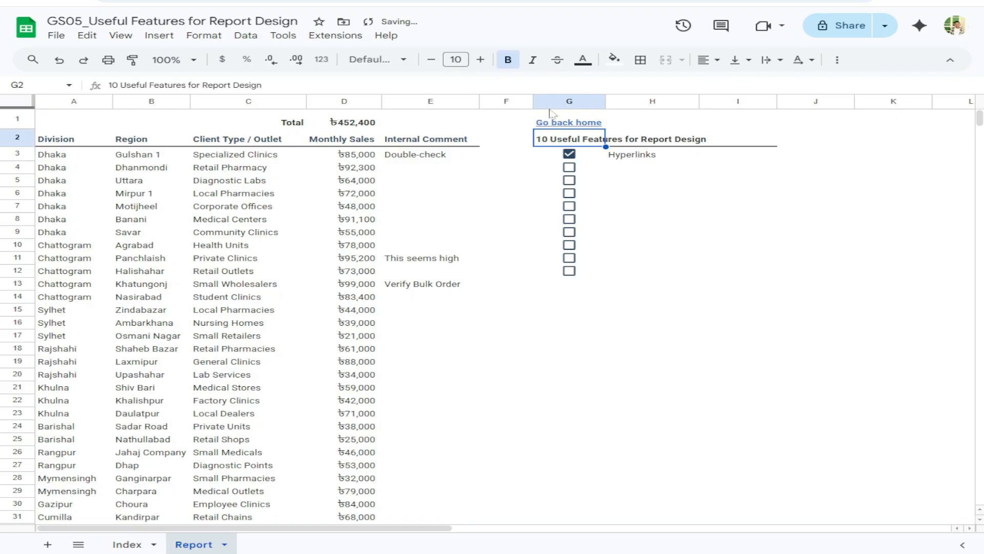
Test the "Go back home" link to the Index sheet and return to the Report sheet through the link in B4
{"action": "mouse_move", "coordinate": [565, 126]}
{"action": "left_click", "coordinate": [596, 145]}
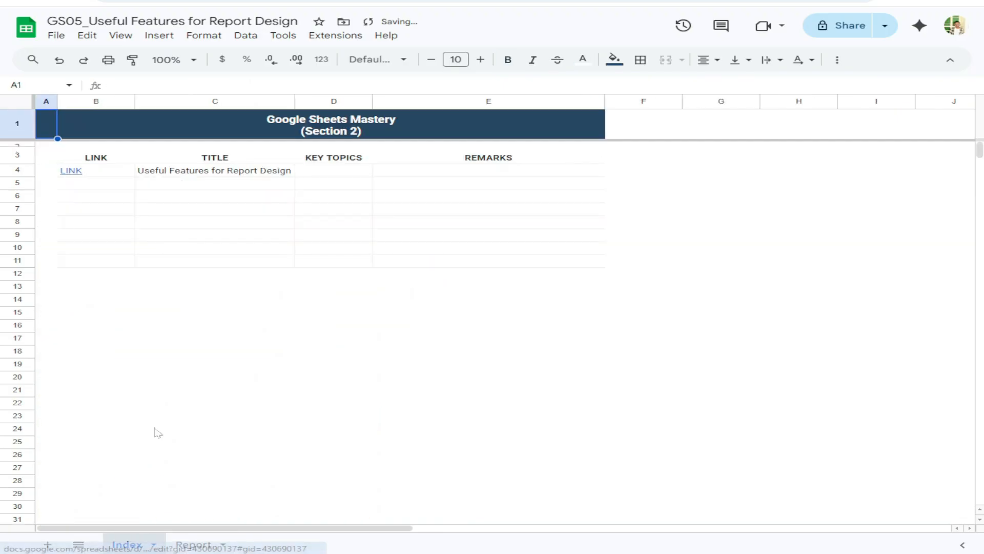
{"action": "left_click", "coordinate": [71, 170]}
{"action": "left_click", "coordinate": [122, 192]}
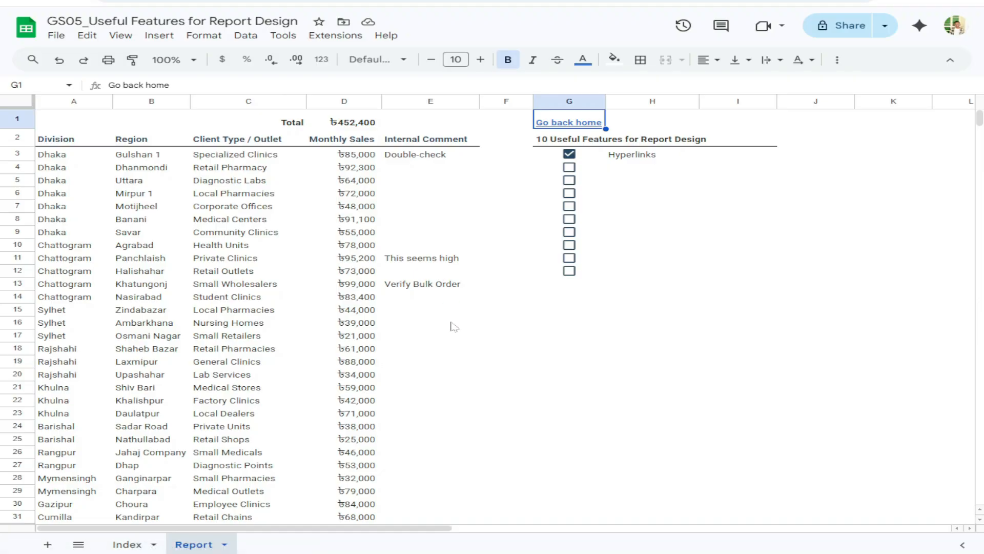
Insert a "Jump to the bottom" link in cell H1 that points to cell A37 of the Report sheet
{"action": "left_click", "coordinate": [651, 126]}
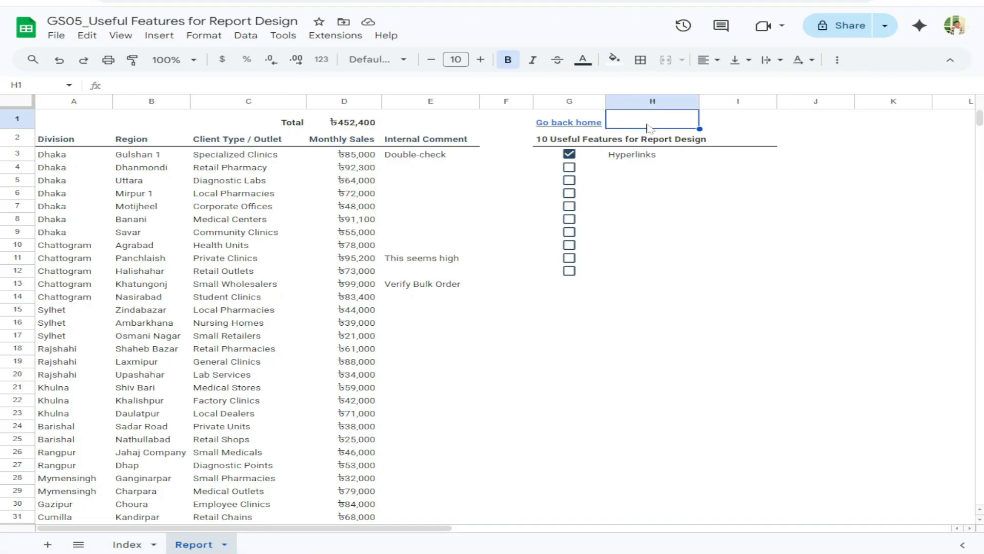
{"action": "right_click", "coordinate": [651, 126]}
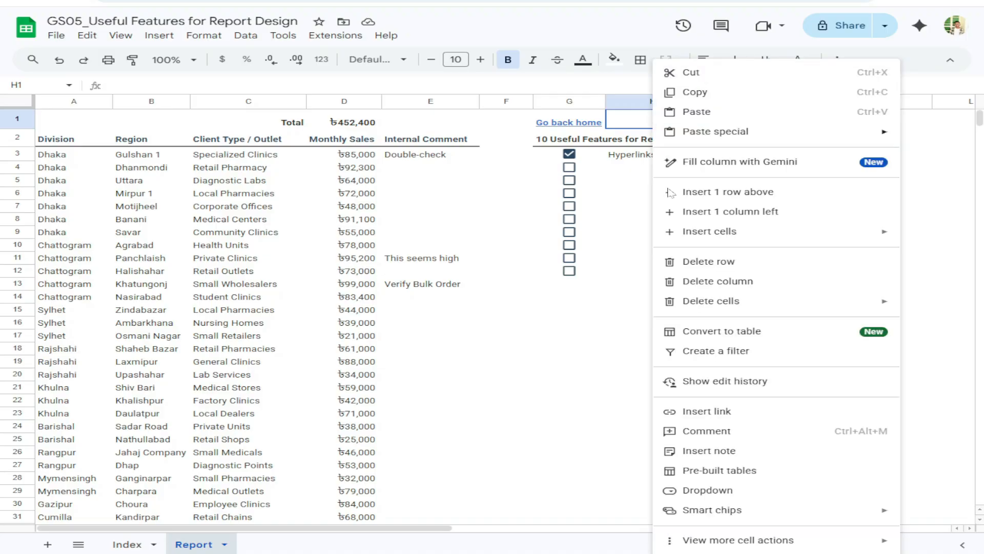
{"action": "left_click", "coordinate": [654, 127]}
{"action": "right_click", "coordinate": [654, 126]}
{"action": "left_click", "coordinate": [702, 410]}
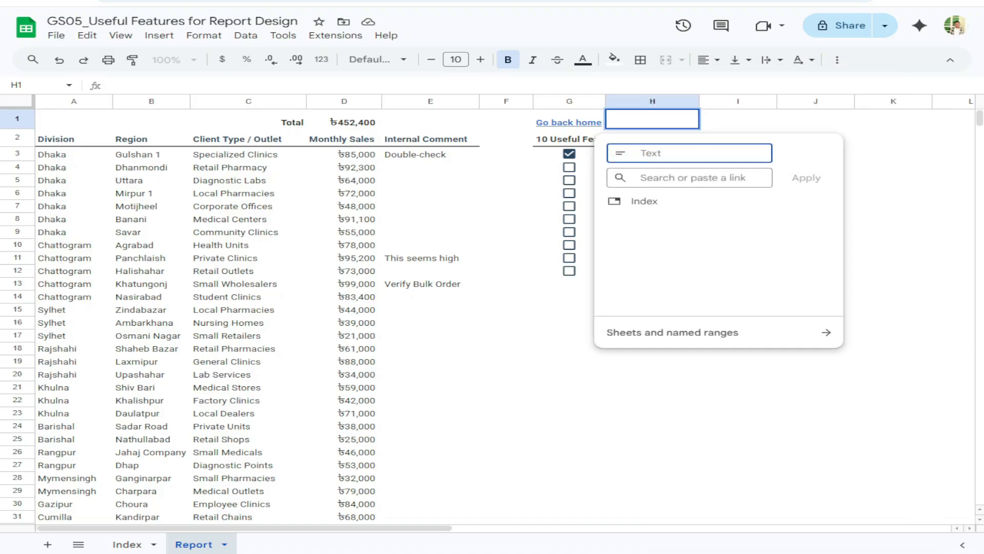
{"action": "type", "text": "Jump to the bottom"}
{"action": "left_click", "coordinate": [667, 177]}
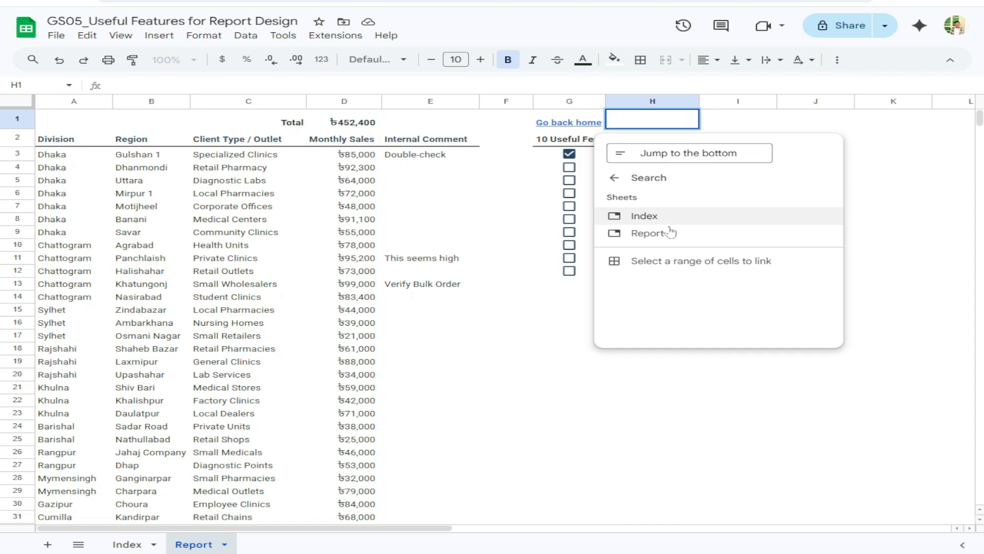
{"action": "left_click", "coordinate": [682, 261]}
{"action": "scroll", "coordinate": [117, 364], "scroll_direction": "down", "scroll_amount": 7}
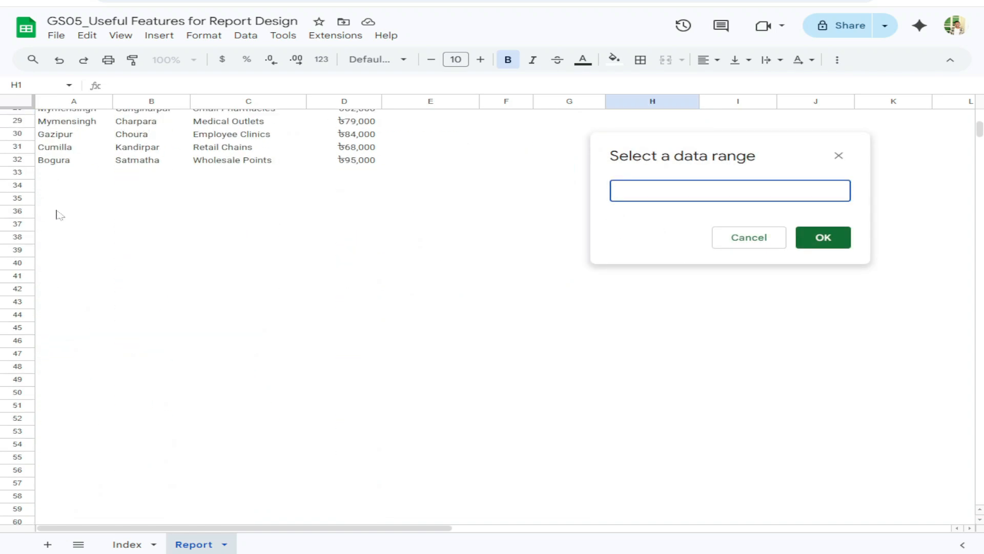
{"action": "mouse_move", "coordinate": [58, 226]}
{"action": "left_mouse_down"}
{"action": "mouse_move", "coordinate": [143, 229]}
{"action": "mouse_move", "coordinate": [76, 226]}
{"action": "left_mouse_up"}
{"action": "key", "text": "Return"}
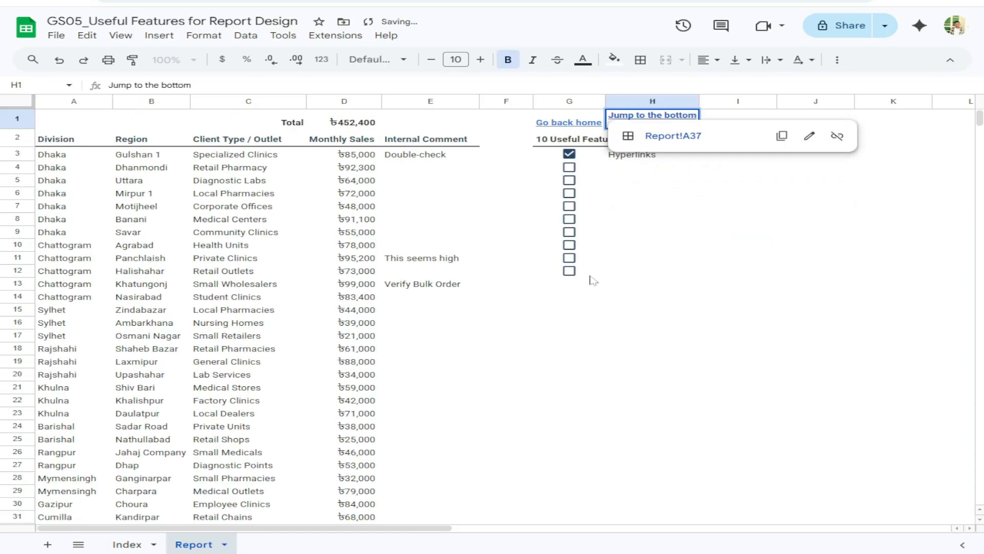
{"action": "left_click", "coordinate": [767, 221]}
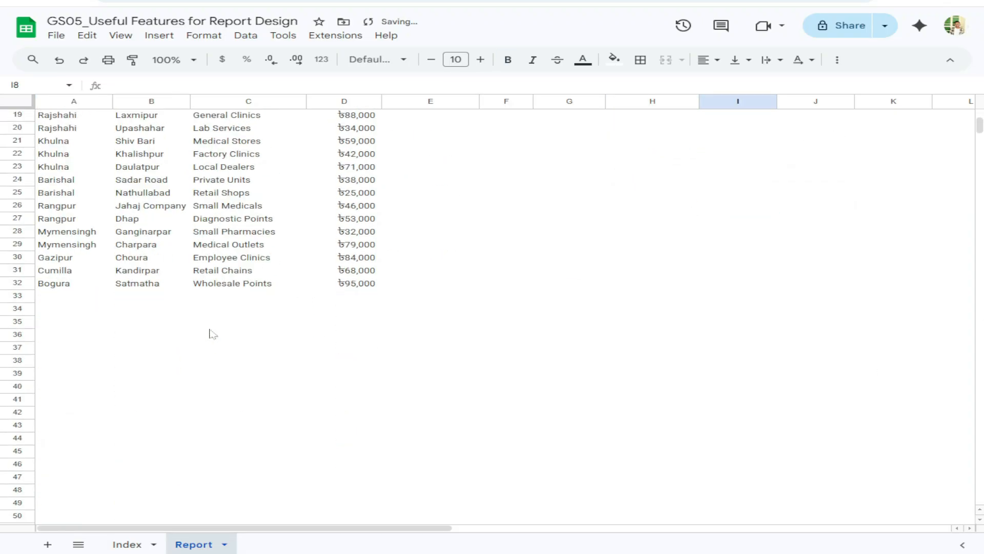
Test the "Jump to the bottom" link and return to the start of the Report sheet
{"action": "mouse_move", "coordinate": [640, 126]}
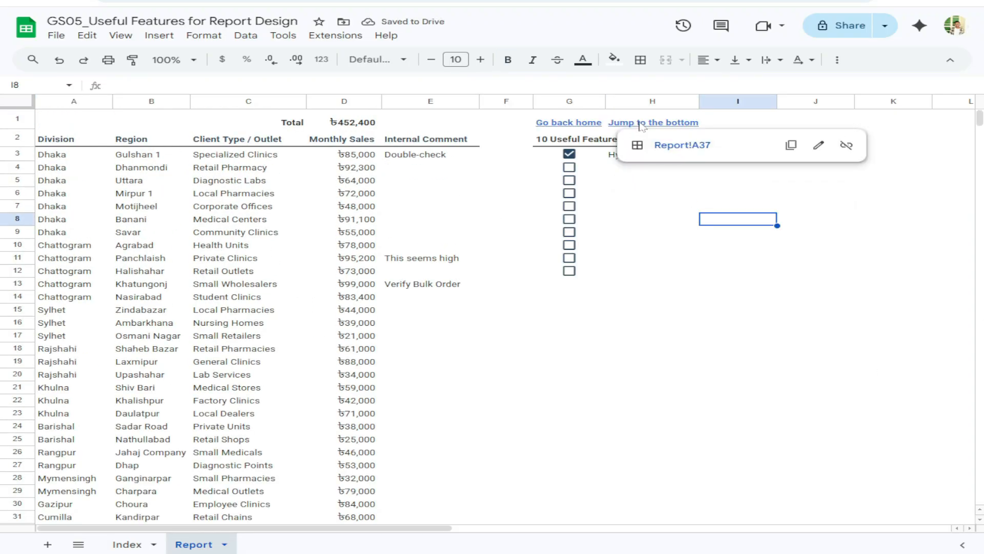
{"action": "left_click", "coordinate": [661, 146]}
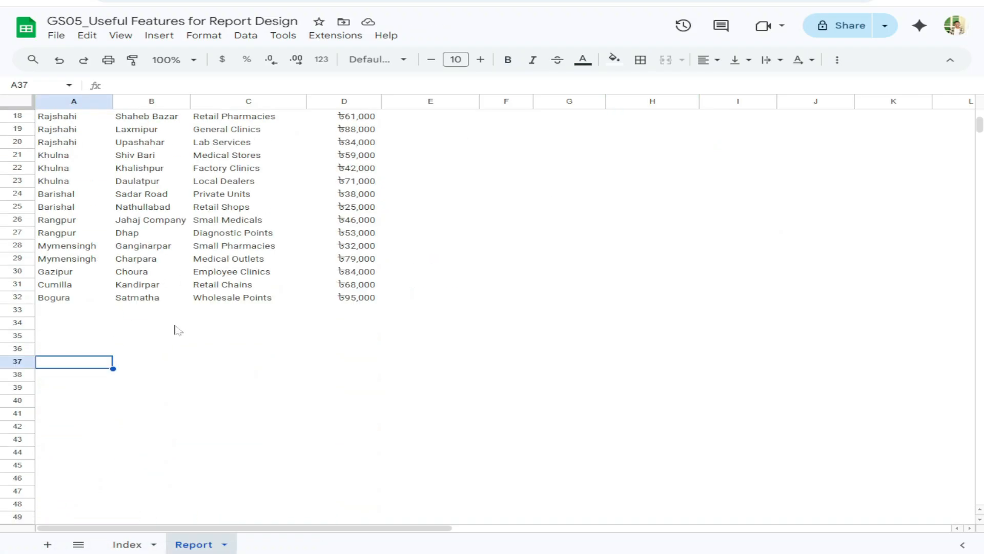
{"action": "scroll", "coordinate": [176, 328], "scroll_direction": "up", "scroll_amount": 5}
{"action": "left_click", "coordinate": [672, 210]}
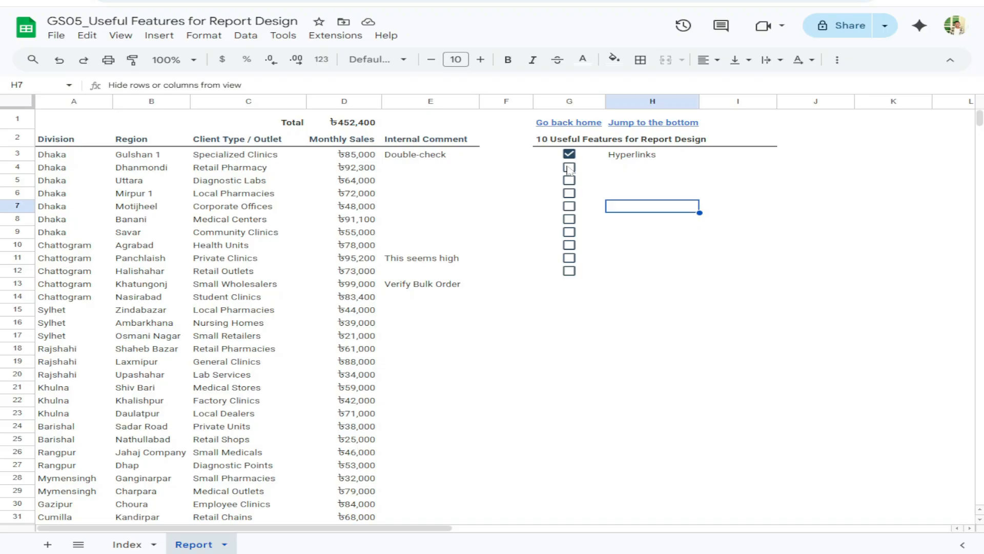
Tick the feature checkbox in G4 and freeze the first two rows of the Report sheet
{"action": "left_click", "coordinate": [569, 167]}
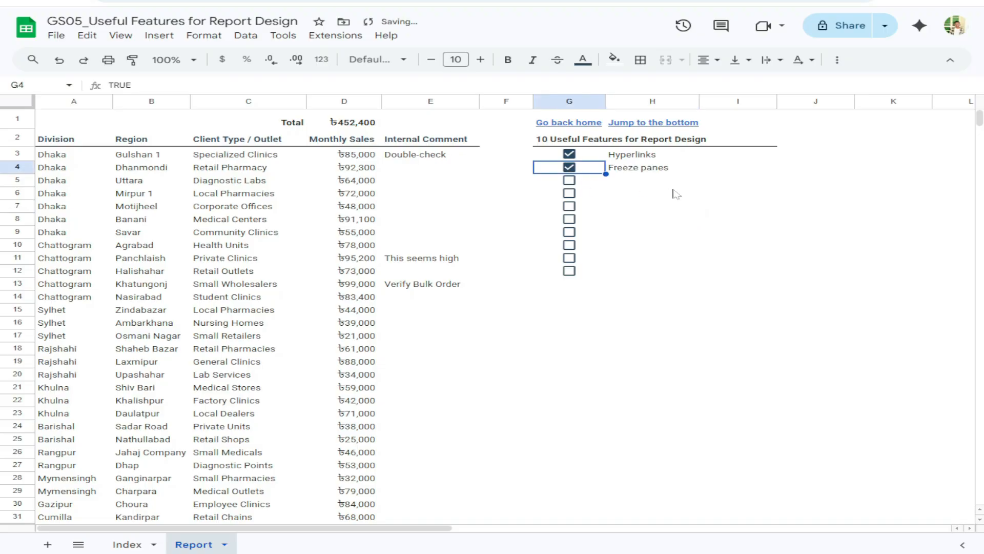
{"action": "left_click", "coordinate": [668, 171]}
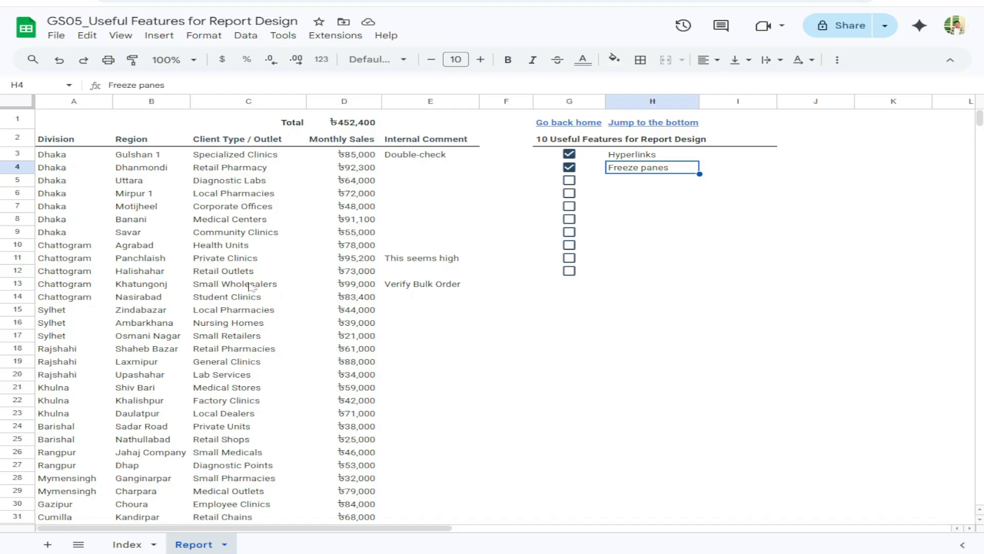
{"action": "scroll", "coordinate": [249, 285], "scroll_direction": "down", "scroll_amount": 2}
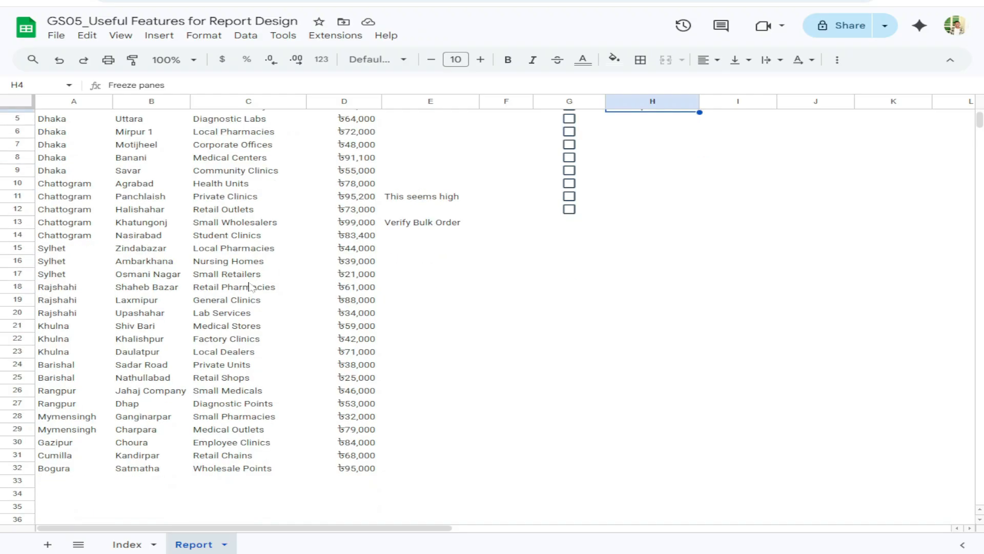
{"action": "scroll", "coordinate": [250, 285], "scroll_direction": "down", "scroll_amount": 4}
{"action": "scroll", "coordinate": [249, 285], "scroll_direction": "up", "scroll_amount": 6}
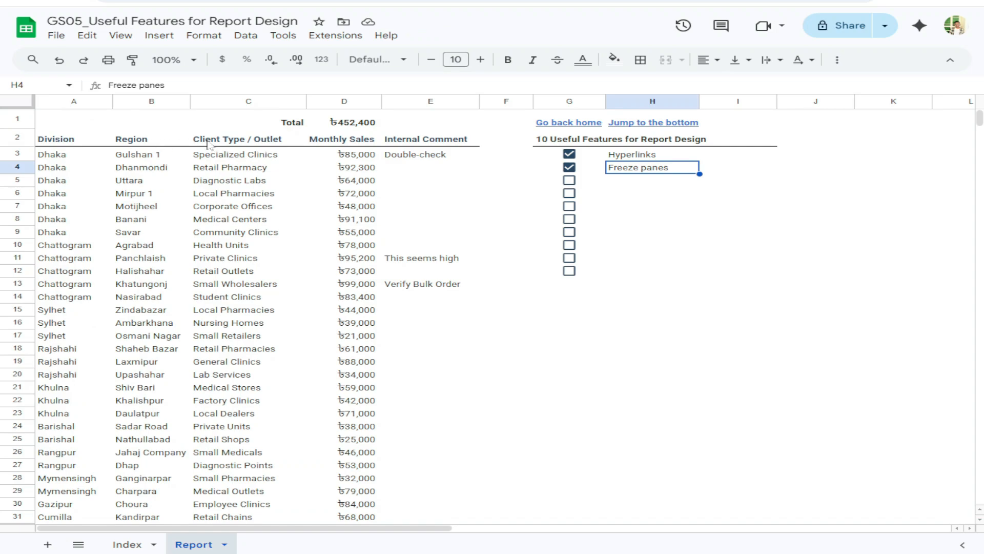
{"action": "scroll", "coordinate": [233, 224], "scroll_direction": "down", "scroll_amount": 3}
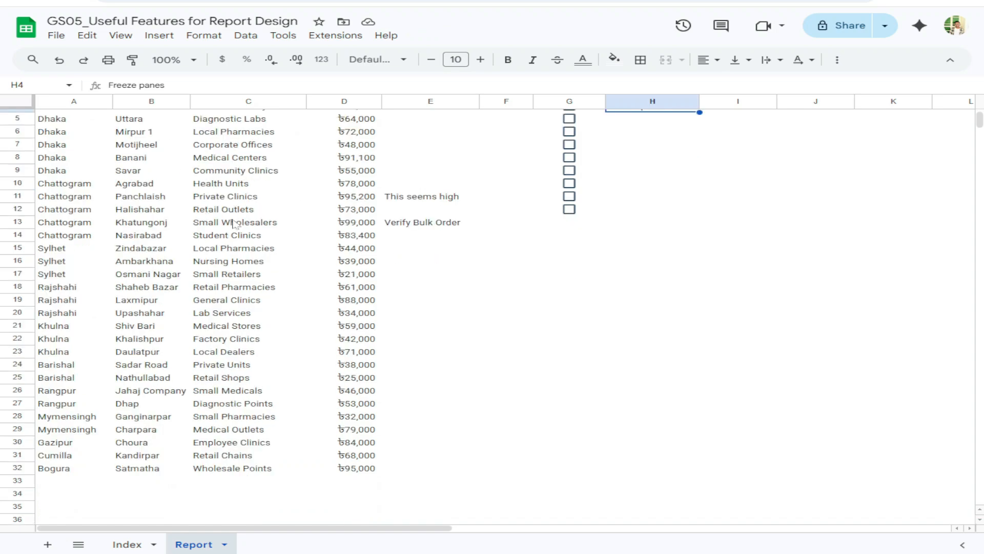
{"action": "scroll", "coordinate": [233, 224], "scroll_direction": "down", "scroll_amount": 2}
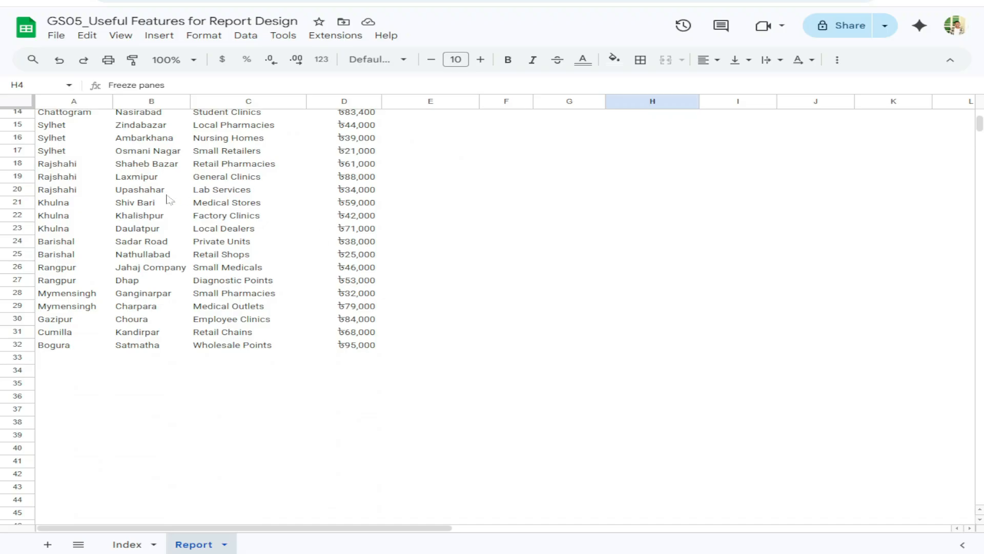
{"action": "scroll", "coordinate": [221, 235], "scroll_direction": "up", "scroll_amount": 5}
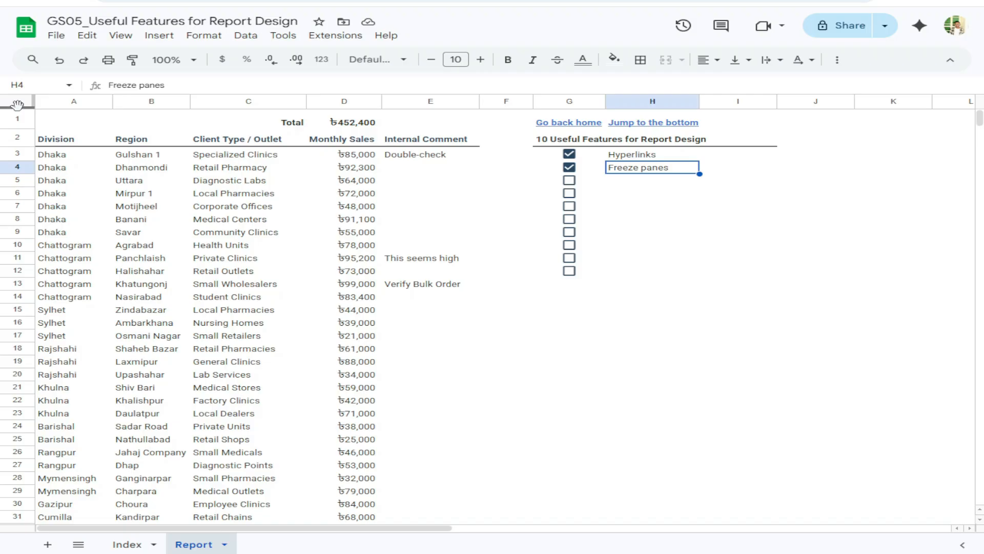
{"action": "left_click_drag", "start_coordinate": [17, 105], "coordinate": [15, 150]}
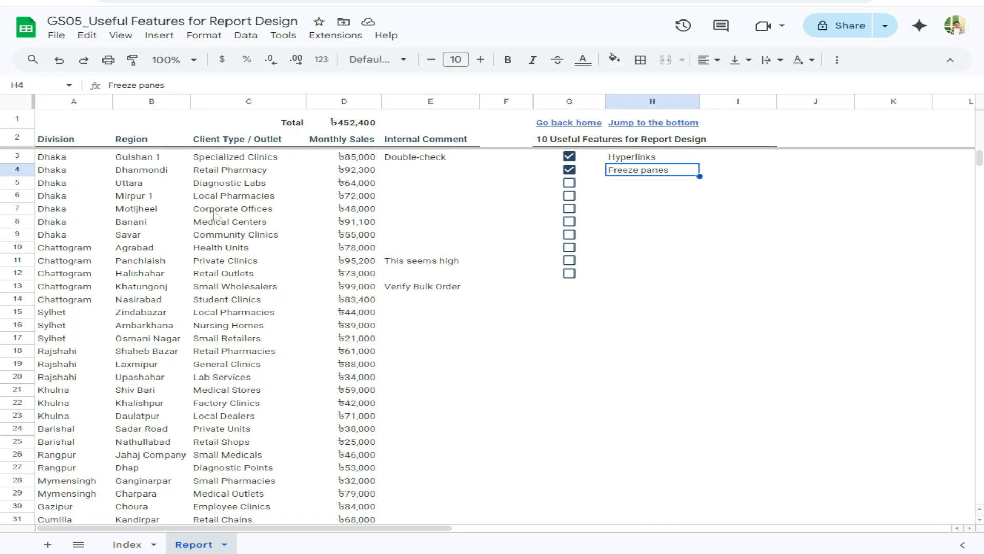
Check how the frozen header rows behave when moving vertically and horizontally through the Report sheet
{"action": "scroll", "coordinate": [285, 277], "scroll_direction": "down", "scroll_amount": 4}
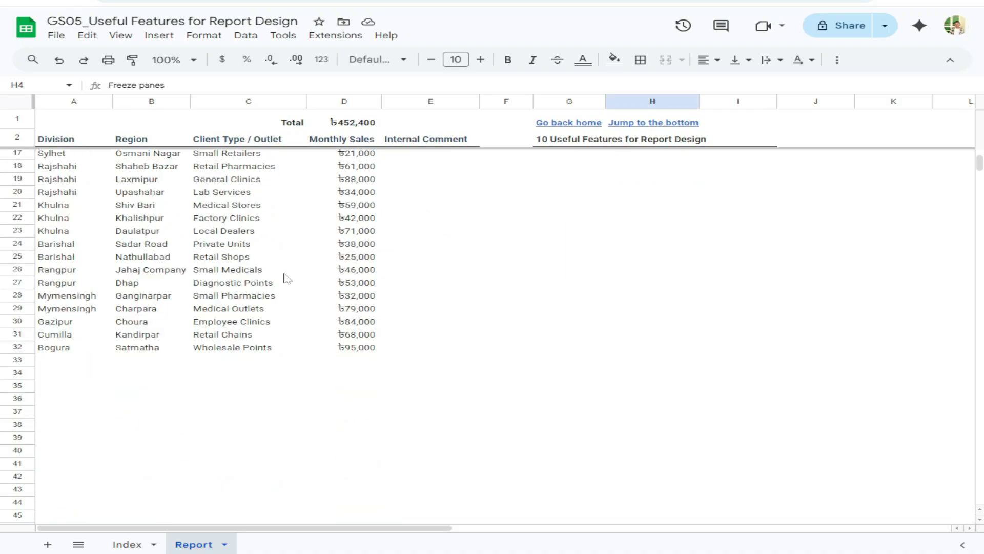
{"action": "scroll", "coordinate": [286, 278], "scroll_direction": "down", "scroll_amount": 4}
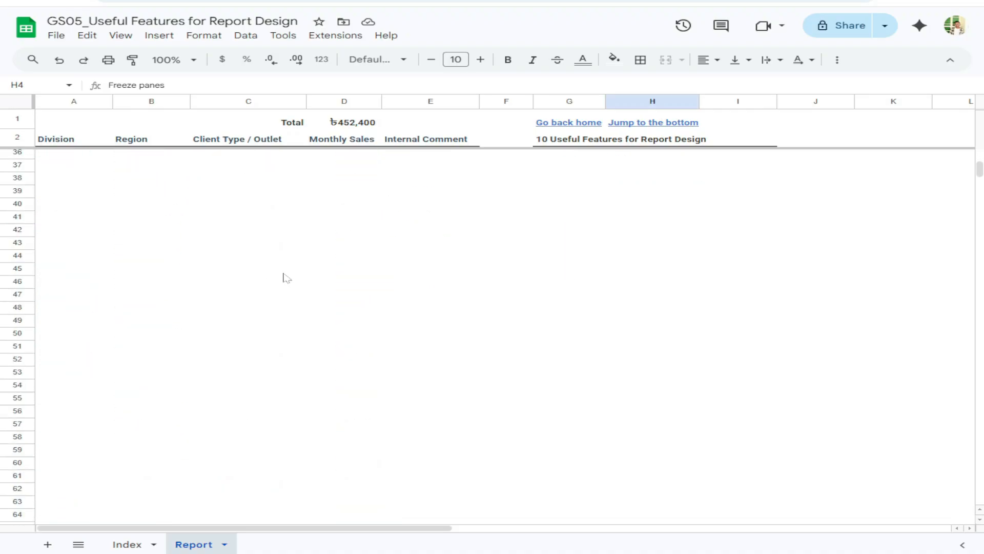
{"action": "scroll", "coordinate": [286, 278], "scroll_direction": "up", "scroll_amount": 4}
{"action": "scroll", "coordinate": [285, 277], "scroll_direction": "up", "scroll_amount": 2}
{"action": "scroll", "coordinate": [285, 278], "scroll_direction": "up", "scroll_amount": 2}
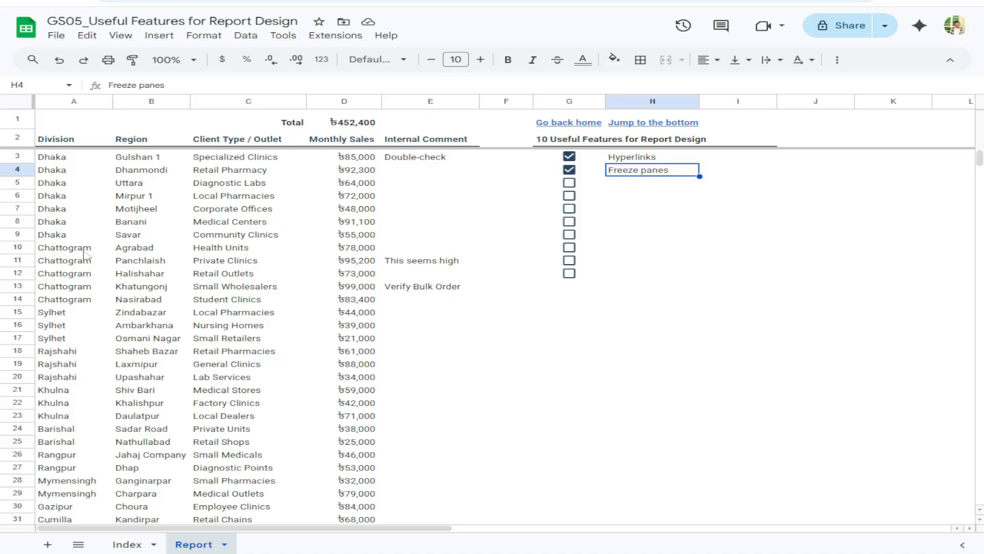
{"action": "scroll", "coordinate": [193, 276], "scroll_direction": "right", "scroll_amount": 3}
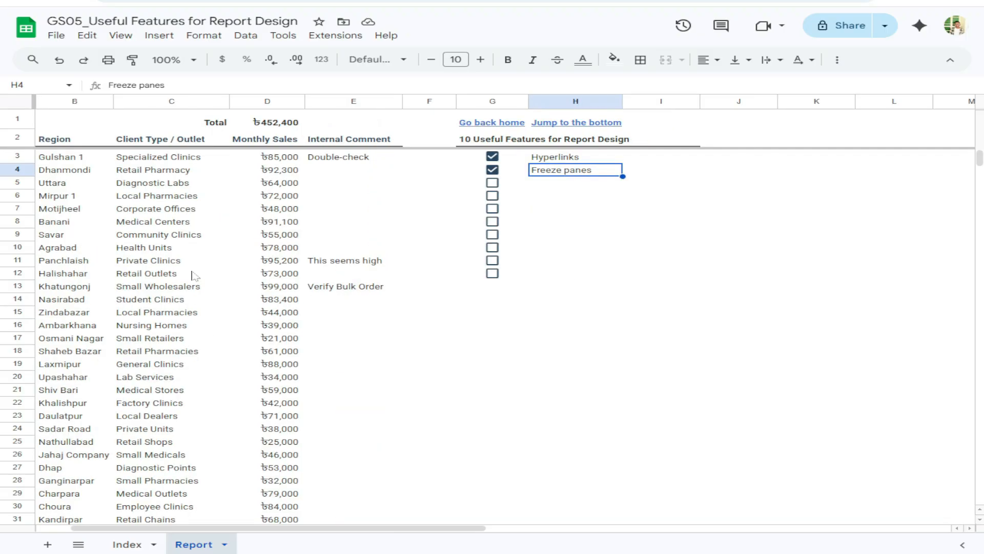
Freeze column A of the Report sheet and check how it behaves when moving horizontally through the data
{"action": "scroll", "coordinate": [191, 276], "scroll_direction": "right", "scroll_amount": 5}
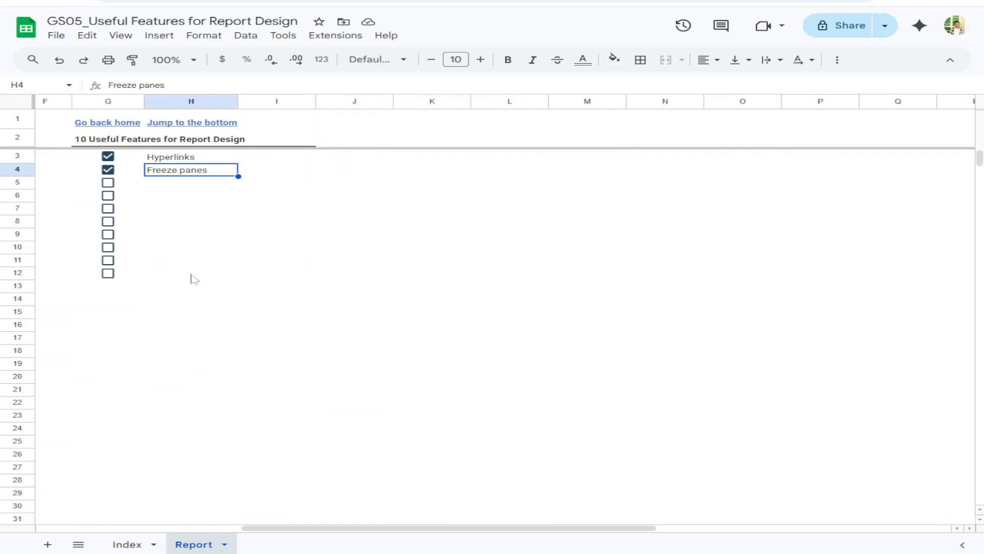
{"action": "scroll", "coordinate": [191, 278], "scroll_direction": "left", "scroll_amount": 8}
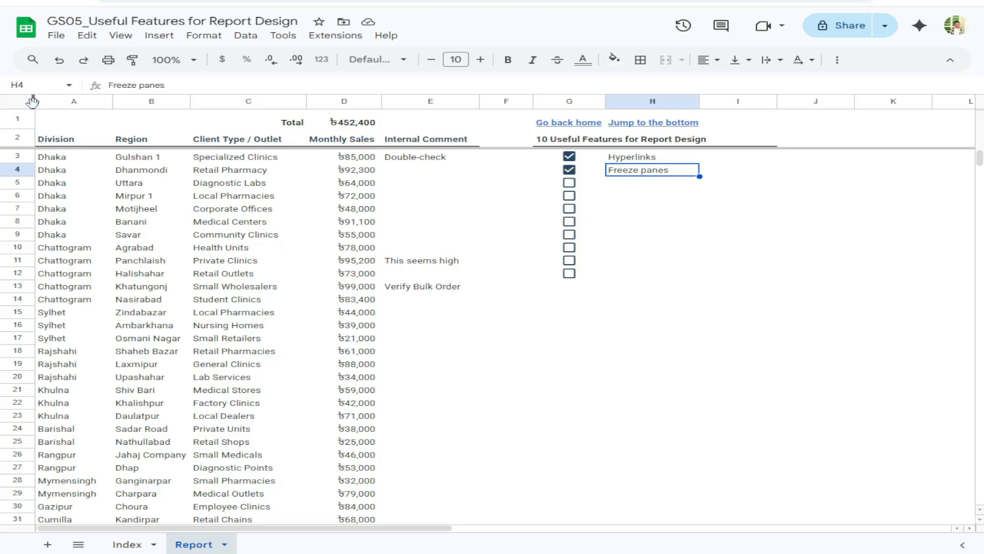
{"action": "left_click_drag", "start_coordinate": [33, 102], "coordinate": [113, 101]}
{"action": "scroll", "coordinate": [314, 304], "scroll_direction": "right", "scroll_amount": 3}
{"action": "scroll", "coordinate": [315, 306], "scroll_direction": "right", "scroll_amount": 10}
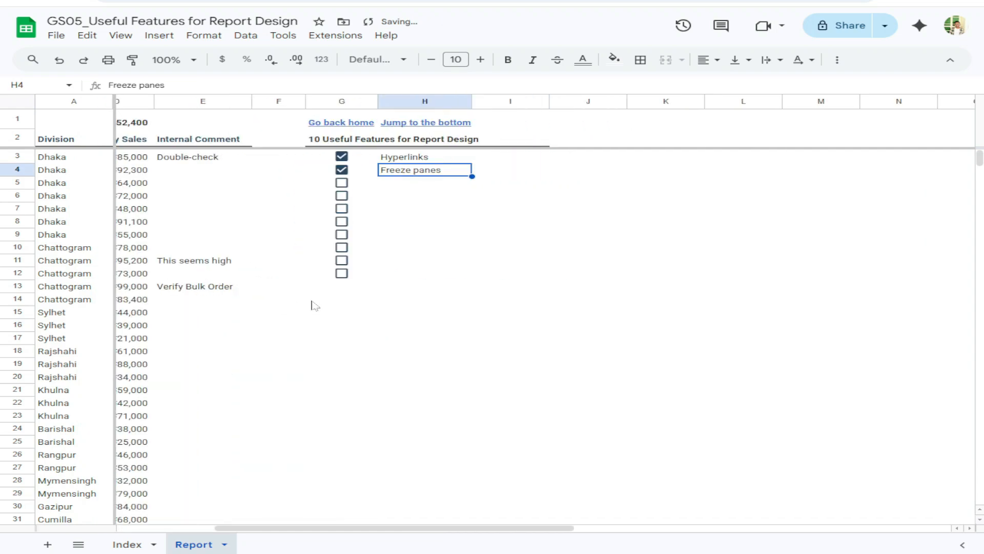
{"action": "scroll", "coordinate": [314, 305], "scroll_direction": "left", "scroll_amount": 10}
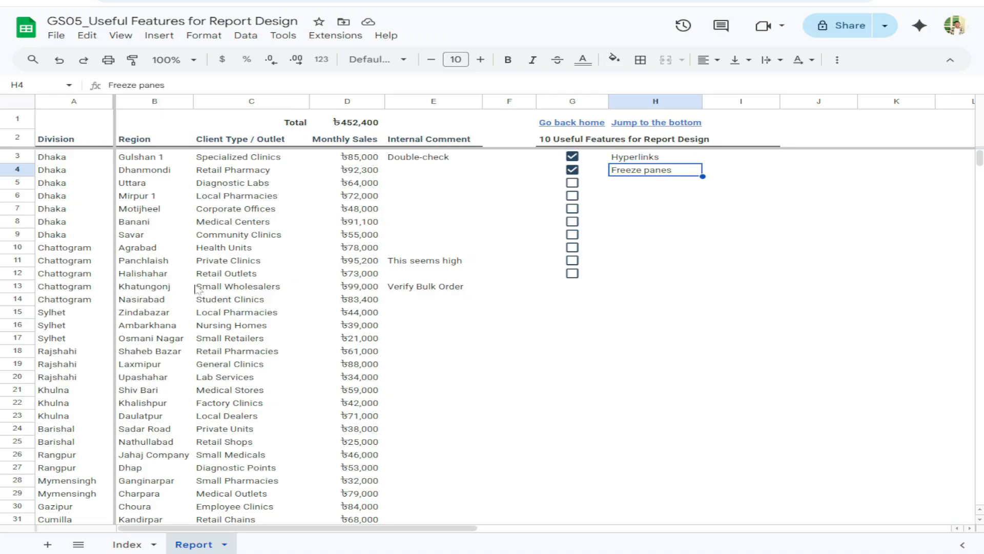
Unfreeze all rows and columns of the Report sheet and review the available freeze options
{"action": "left_click_drag", "start_coordinate": [17, 151], "coordinate": [20, 100]}
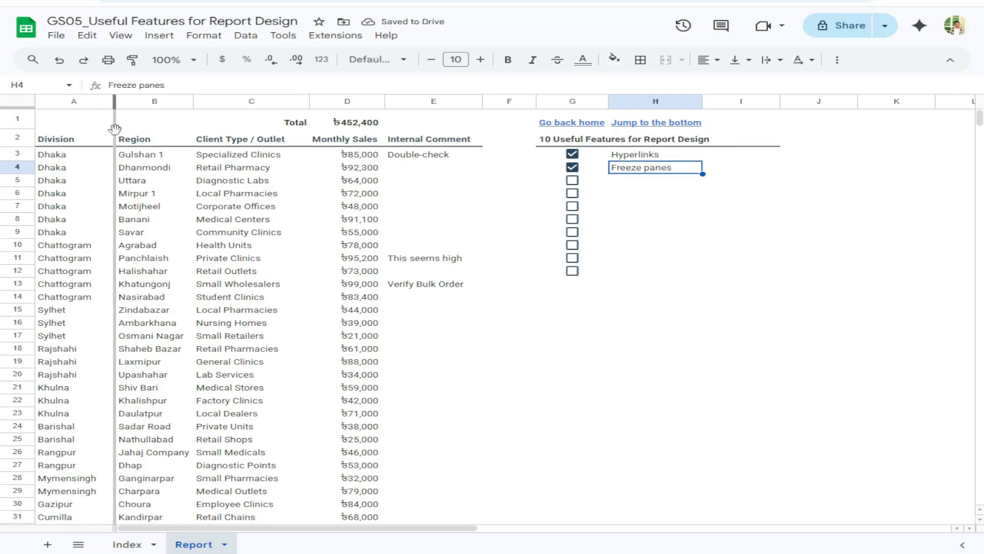
{"action": "left_click_drag", "start_coordinate": [114, 128], "coordinate": [34, 123]}
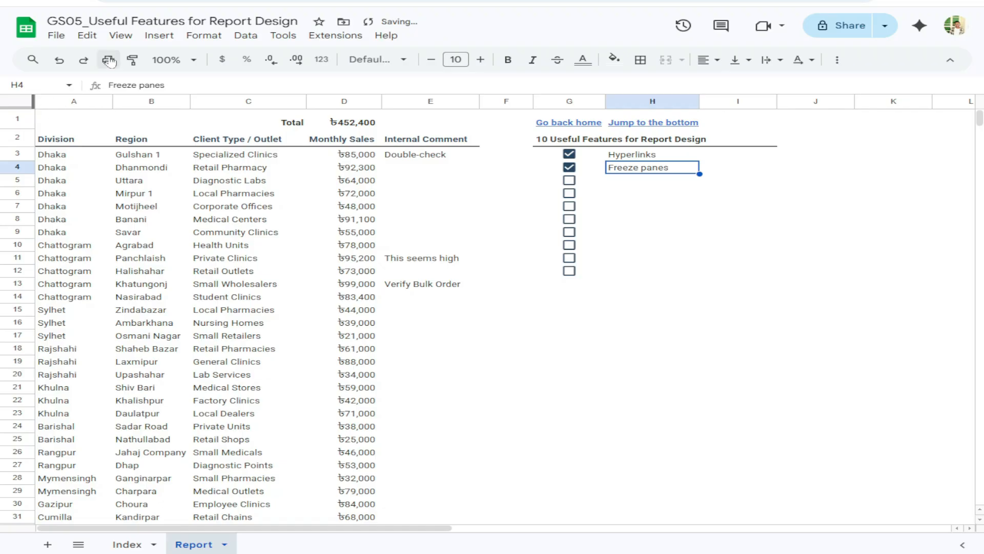
{"action": "left_click", "coordinate": [120, 35]}
{"action": "mouse_move", "coordinate": [155, 80]}
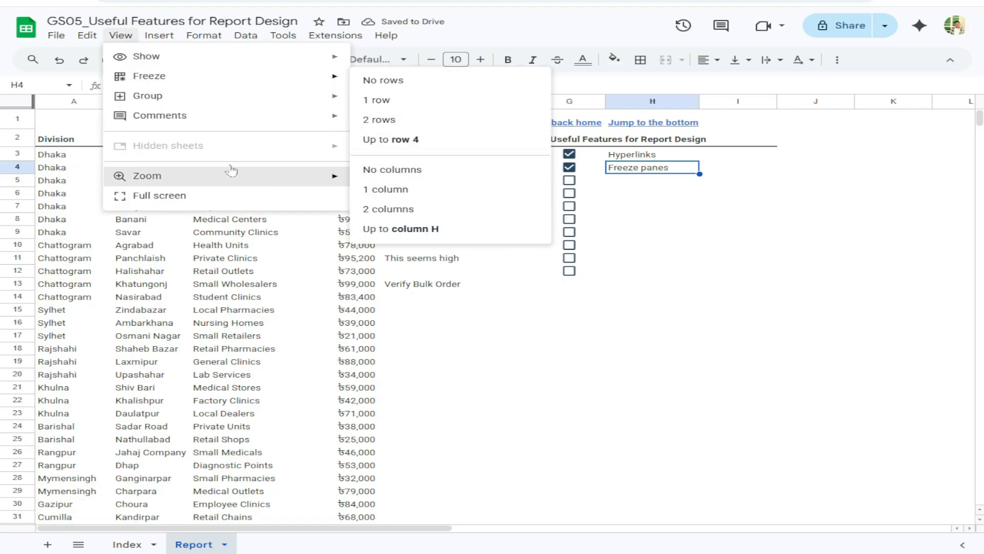
{"action": "left_click", "coordinate": [211, 259]}
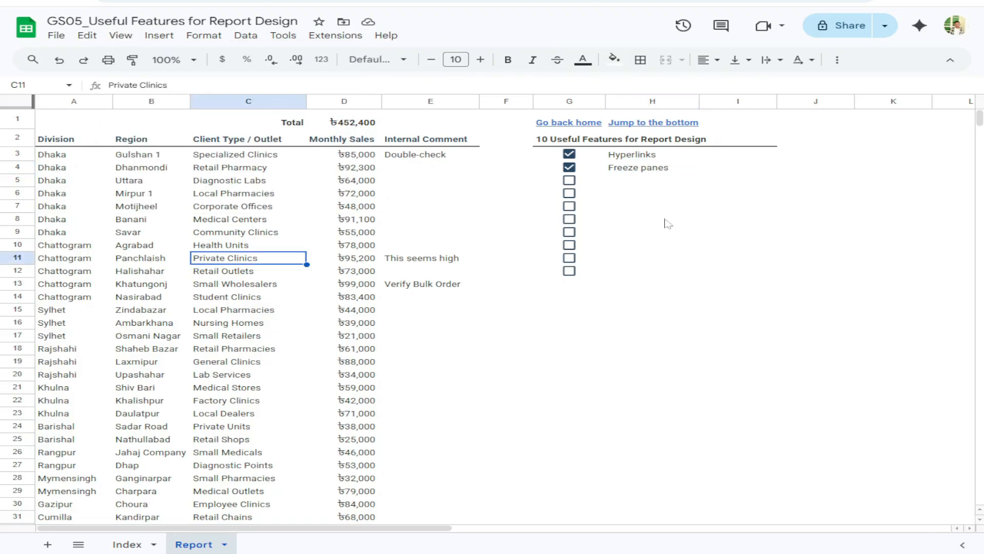
Tick the feature checkbox in G5 and copy the report range A1:E32 into a new sheet
{"action": "left_click", "coordinate": [569, 181]}
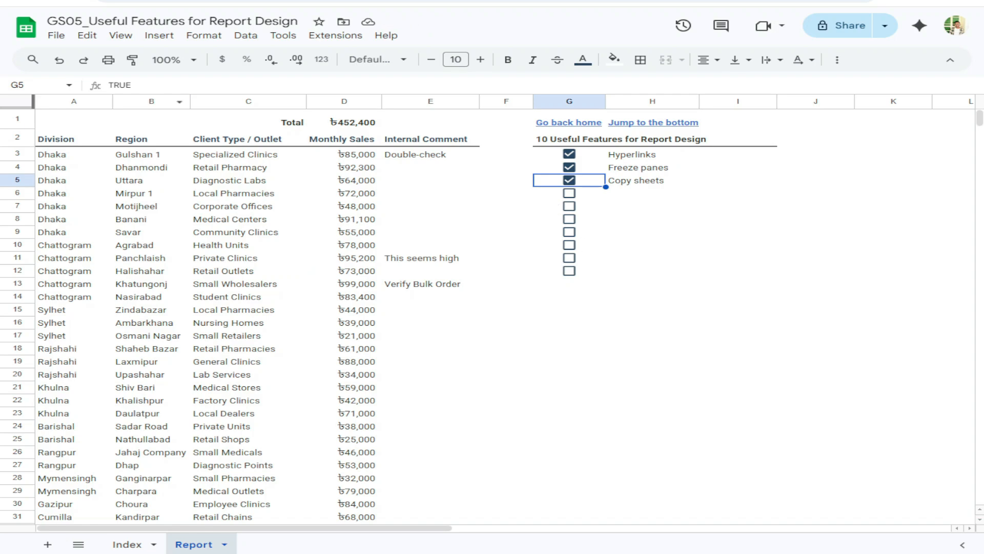
{"action": "key", "text": "ctrl+a"}
{"action": "key", "text": "ctrl+a"}
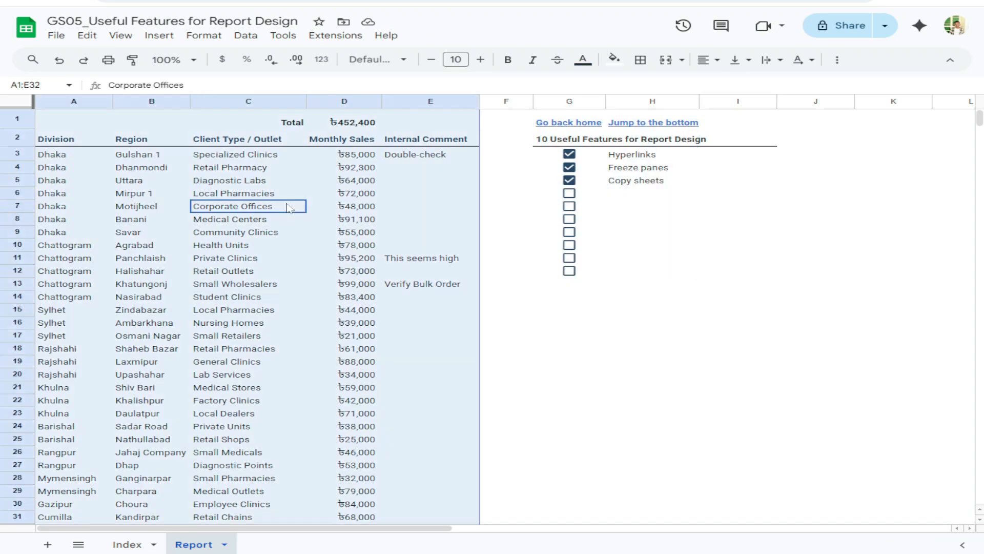
{"action": "key", "text": "ctrl+c"}
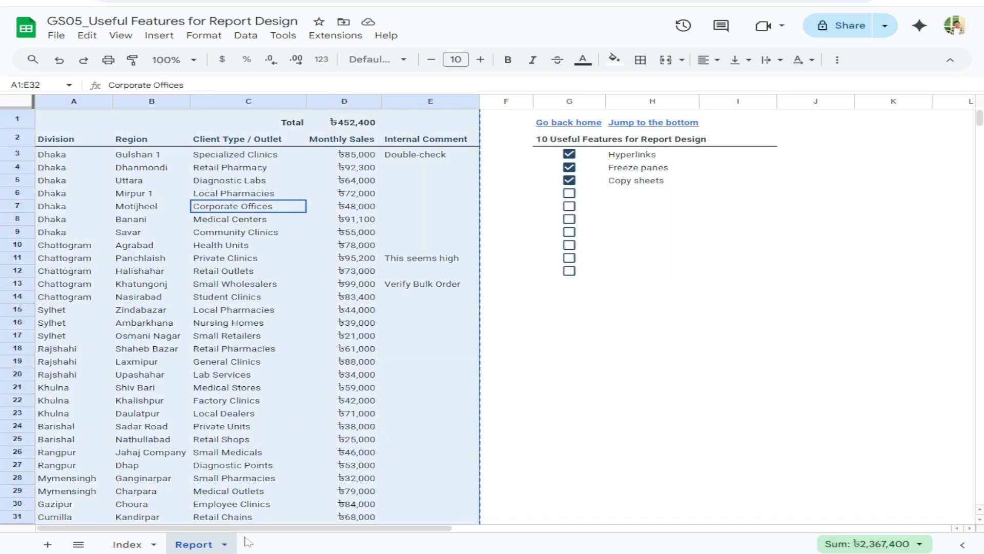
{"action": "left_click", "coordinate": [47, 544]}
{"action": "key", "text": "ctrl+v"}
{"action": "left_click", "coordinate": [540, 285]}
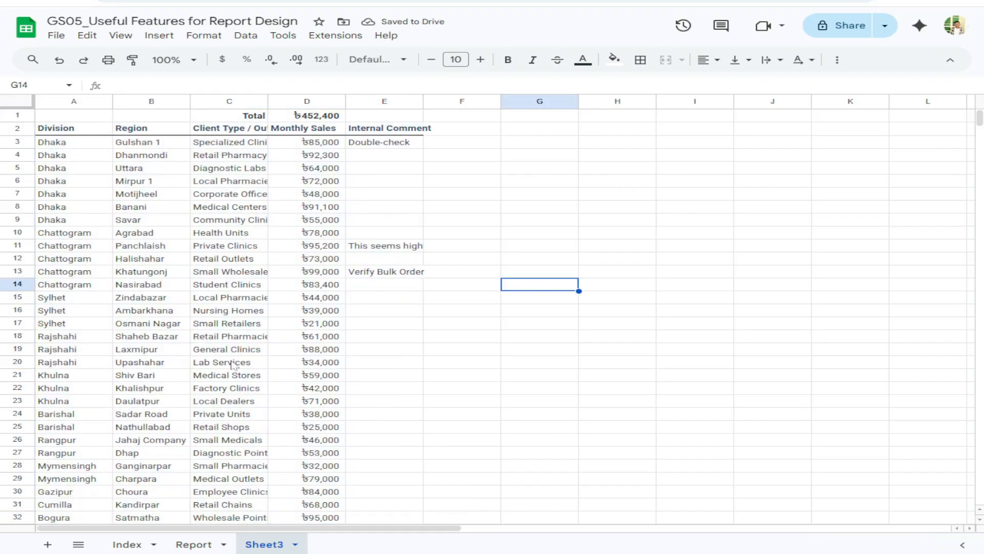
Inspect the pasted data, undo the paste and the added sheet, and return to the Report sheet
{"action": "scroll", "coordinate": [246, 367], "scroll_direction": "down", "scroll_amount": 5}
{"action": "scroll", "coordinate": [253, 374], "scroll_direction": "up", "scroll_amount": 5}
{"action": "key", "text": "ctrl+z"}
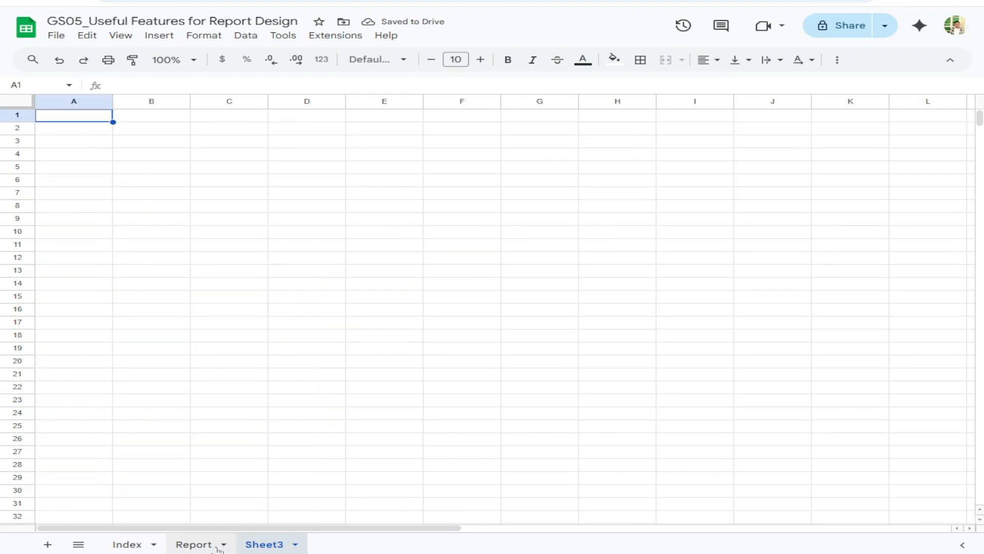
{"action": "left_click", "coordinate": [218, 547]}
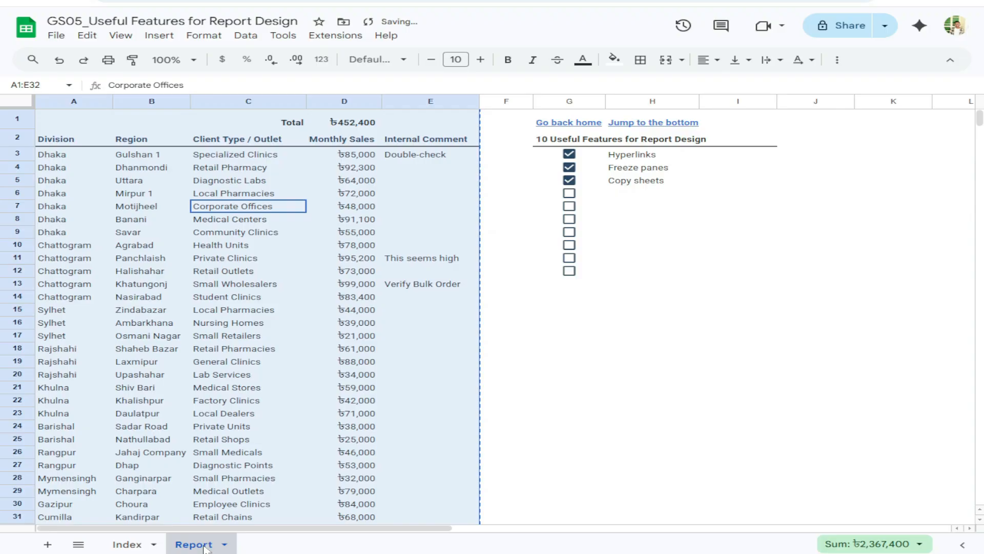
{"action": "left_click", "coordinate": [504, 222]}
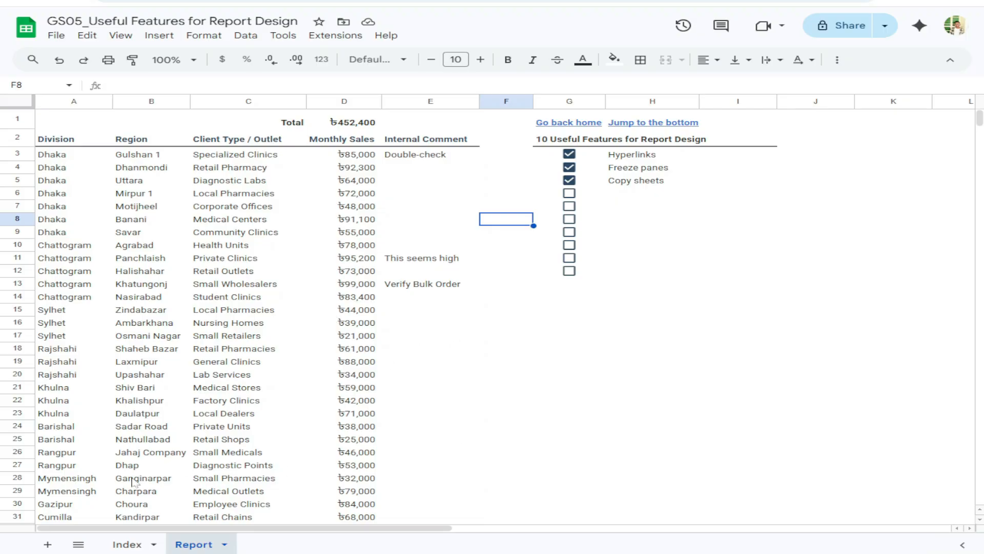
Copy the Report sheet into the existing GS05_Useful Features for Report Design spreadsheet in the Google Sheets_Mastery folder
{"action": "right_click", "coordinate": [188, 547]}
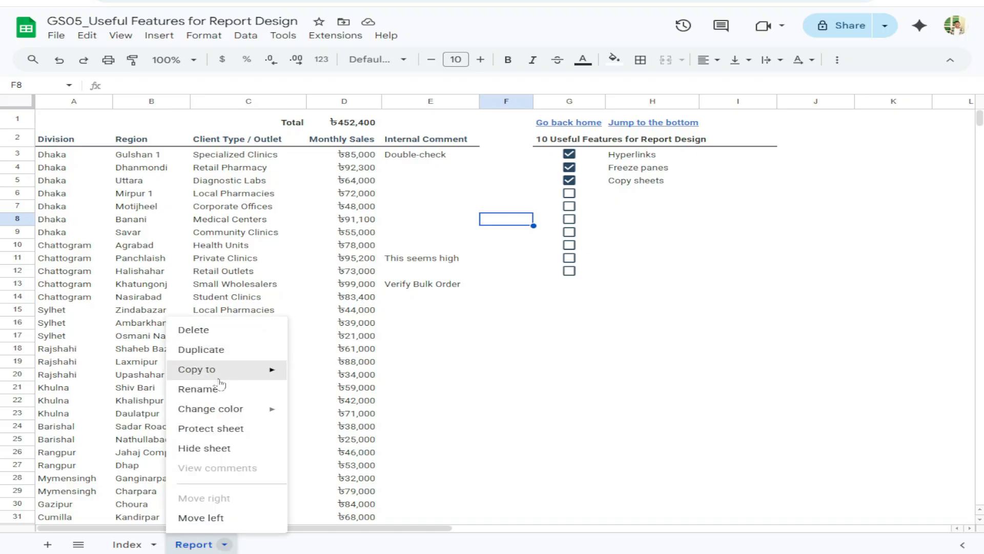
{"action": "mouse_move", "coordinate": [223, 377]}
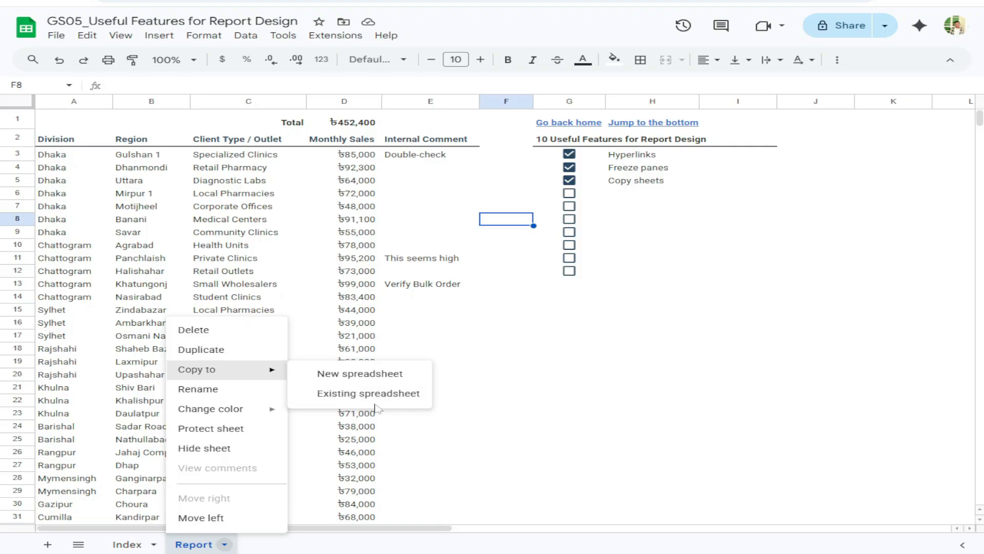
{"action": "left_click", "coordinate": [357, 401]}
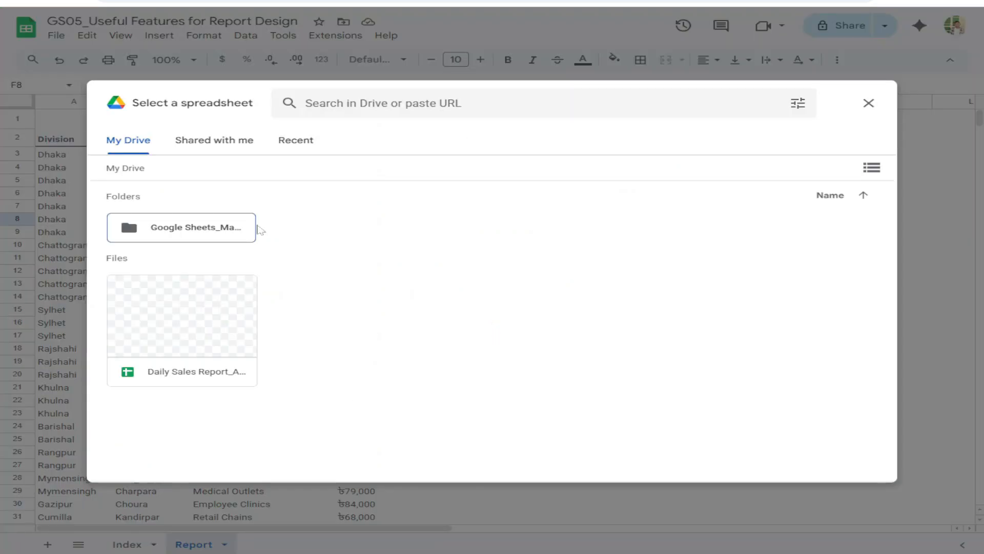
{"action": "double_click", "coordinate": [201, 236]}
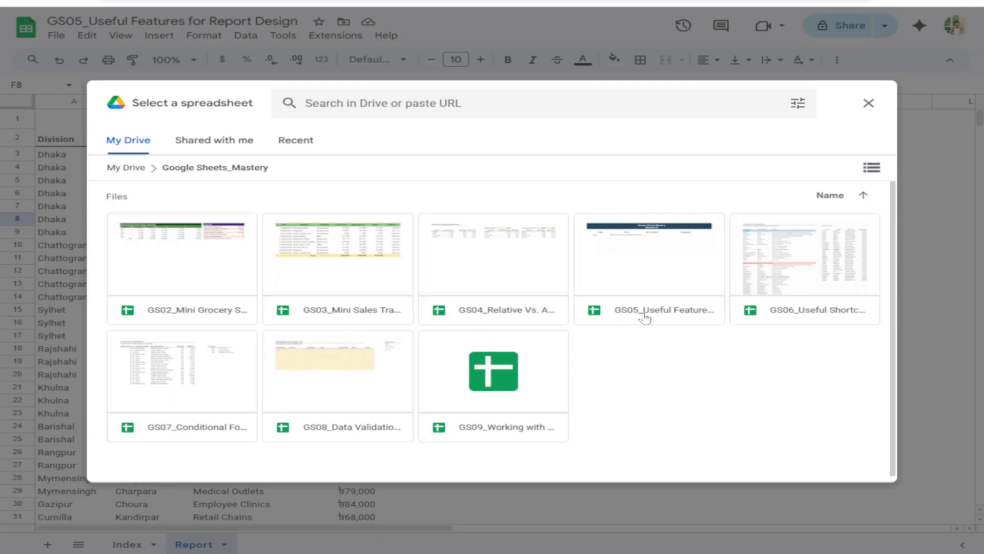
{"action": "left_click", "coordinate": [645, 277]}
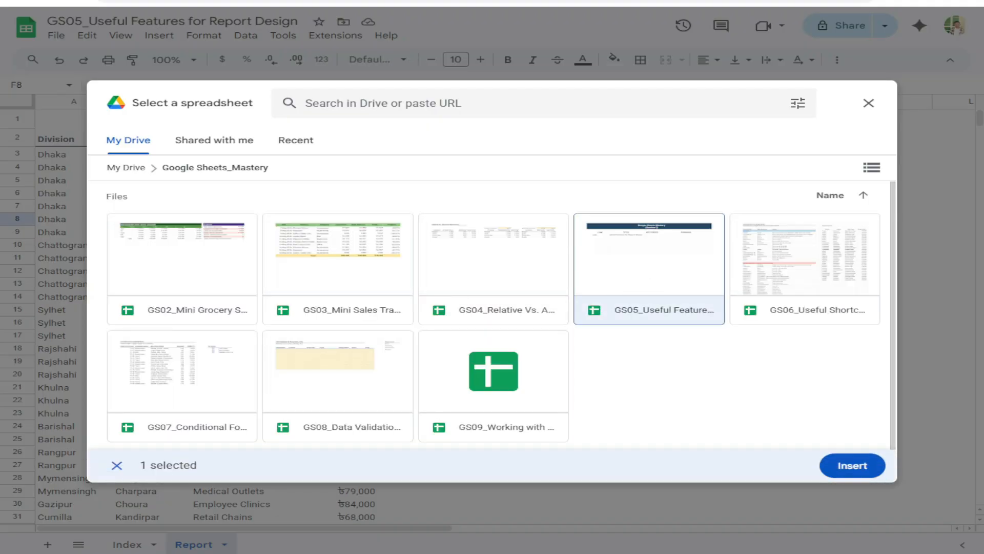
{"action": "left_click", "coordinate": [880, 466]}
{"action": "left_click", "coordinate": [636, 308]}
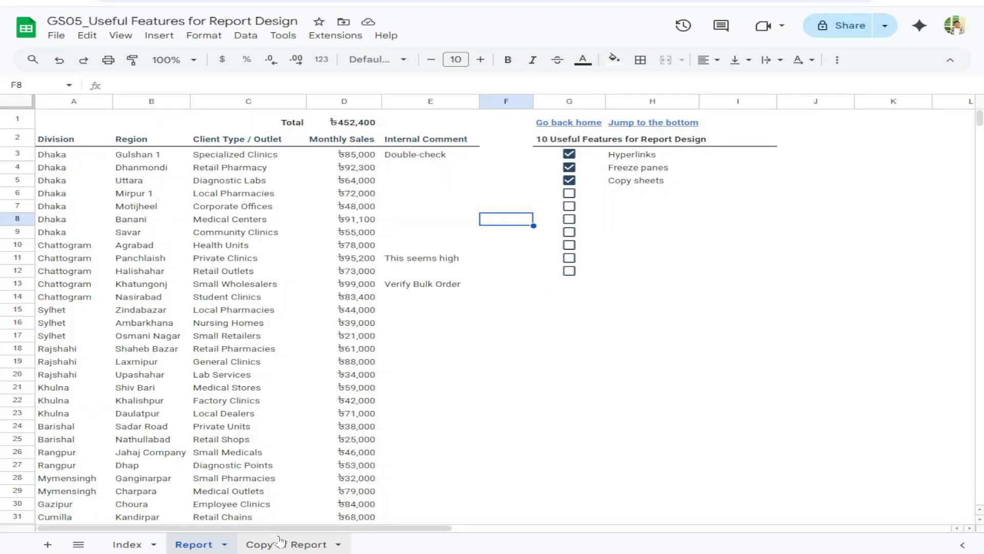
Compare the layout and contents of the Copy of Report sheet with the original Report sheet
{"action": "scroll", "coordinate": [269, 356], "scroll_direction": "down", "scroll_amount": 5}
{"action": "scroll", "coordinate": [269, 356], "scroll_direction": "up", "scroll_amount": 5}
{"action": "left_click", "coordinate": [194, 544]}
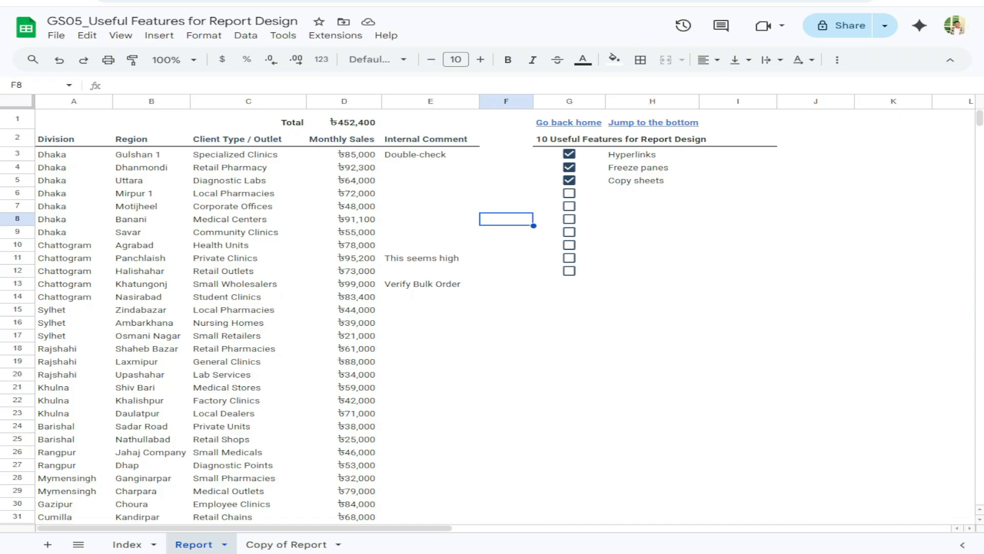
{"action": "left_click", "coordinate": [283, 545]}
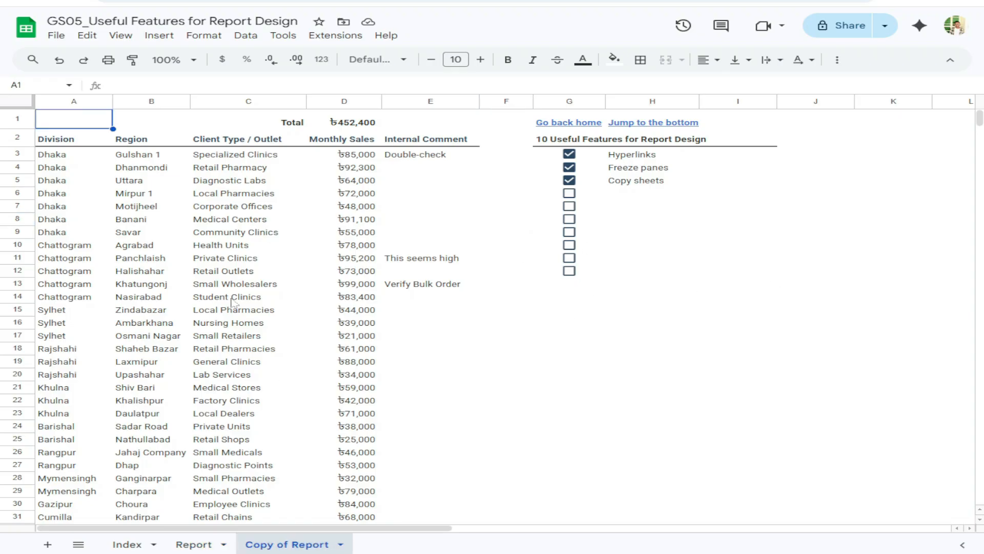
{"action": "scroll", "coordinate": [237, 303], "scroll_direction": "down", "scroll_amount": 5}
{"action": "scroll", "coordinate": [241, 304], "scroll_direction": "up", "scroll_amount": 5}
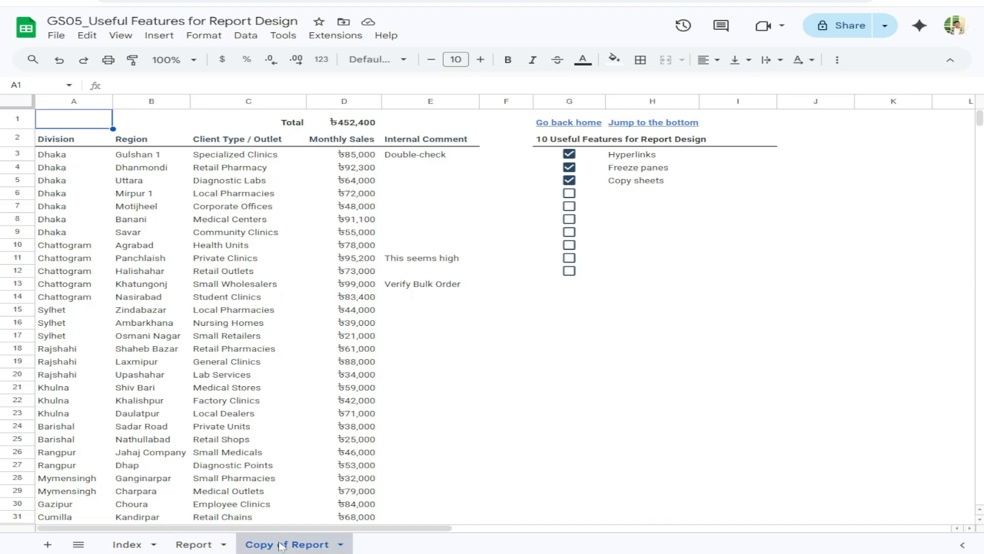
{"action": "double_click", "coordinate": [259, 546]}
{"action": "left_click", "coordinate": [195, 545]}
{"action": "left_click", "coordinate": [254, 545]}
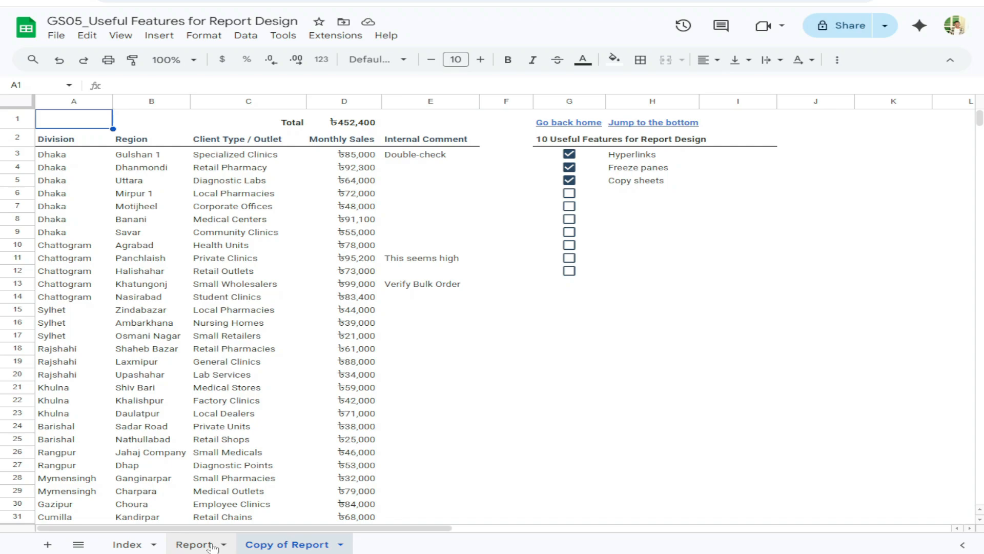
Delete the Copy of Report sheet
{"action": "right_click", "coordinate": [279, 546]}
{"action": "left_click", "coordinate": [282, 334]}
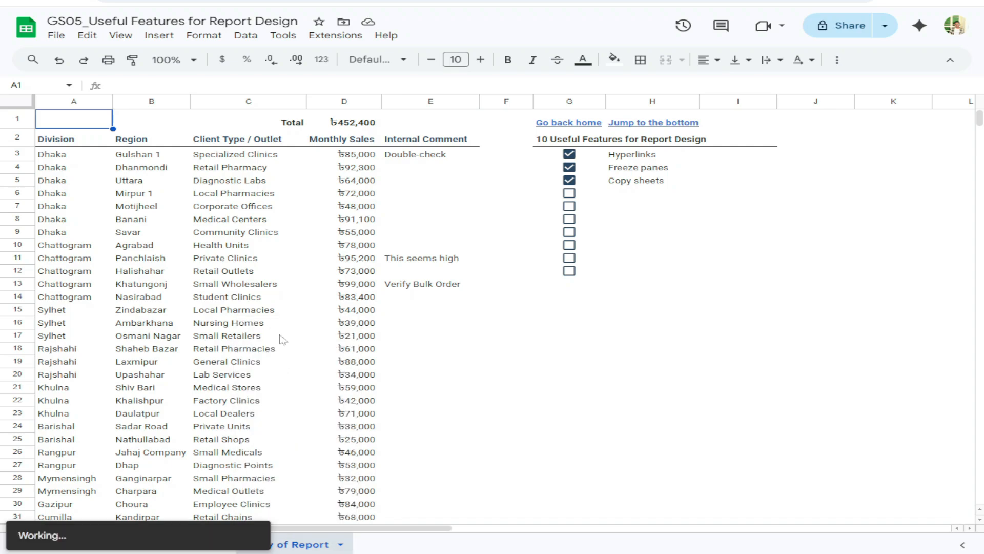
{"action": "left_click", "coordinate": [662, 308]}
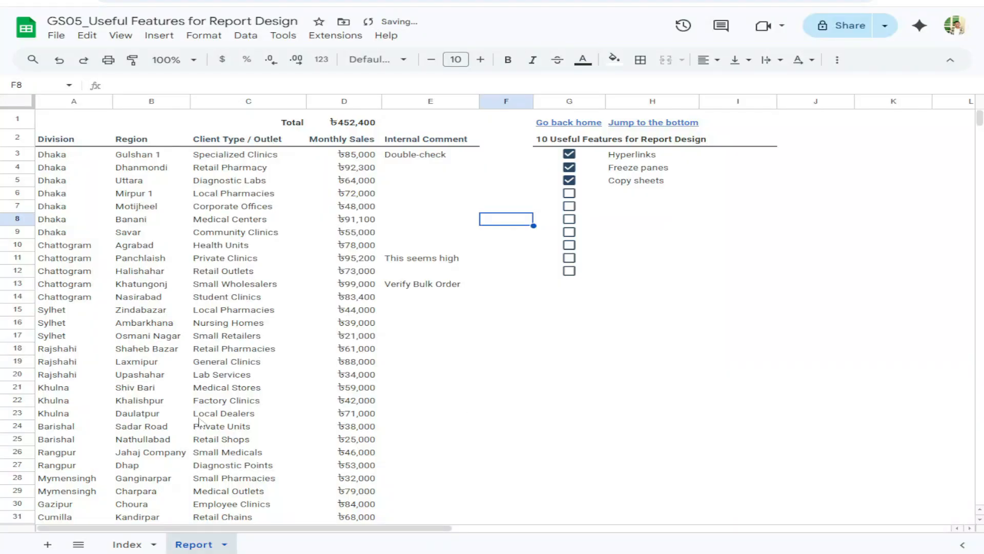
Tick the feature checkbox in G6 and show formulas instead of results on the Report sheet
{"action": "left_click", "coordinate": [569, 196]}
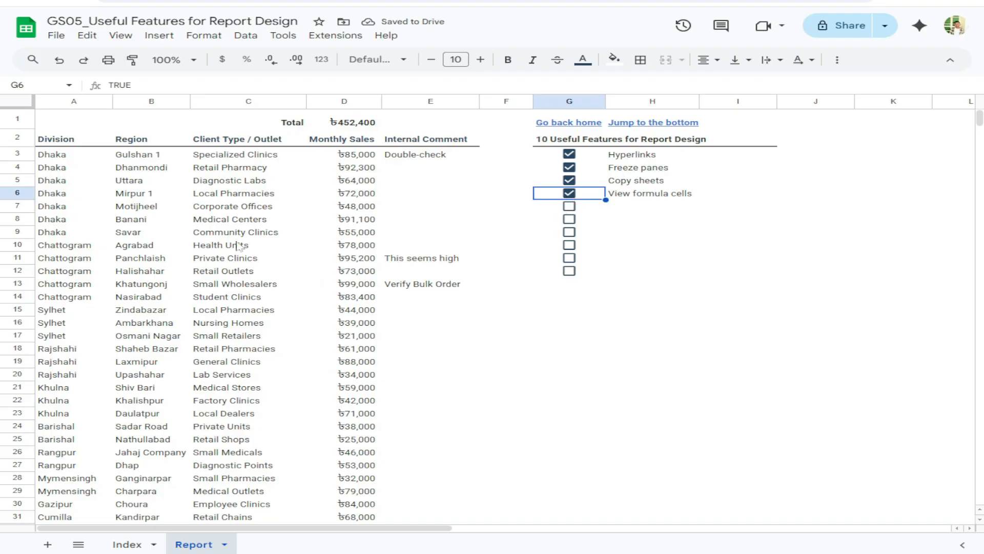
{"action": "scroll", "coordinate": [237, 245], "scroll_direction": "down", "scroll_amount": 6}
{"action": "scroll", "coordinate": [238, 244], "scroll_direction": "up", "scroll_amount": 6}
{"action": "left_click", "coordinate": [263, 171]}
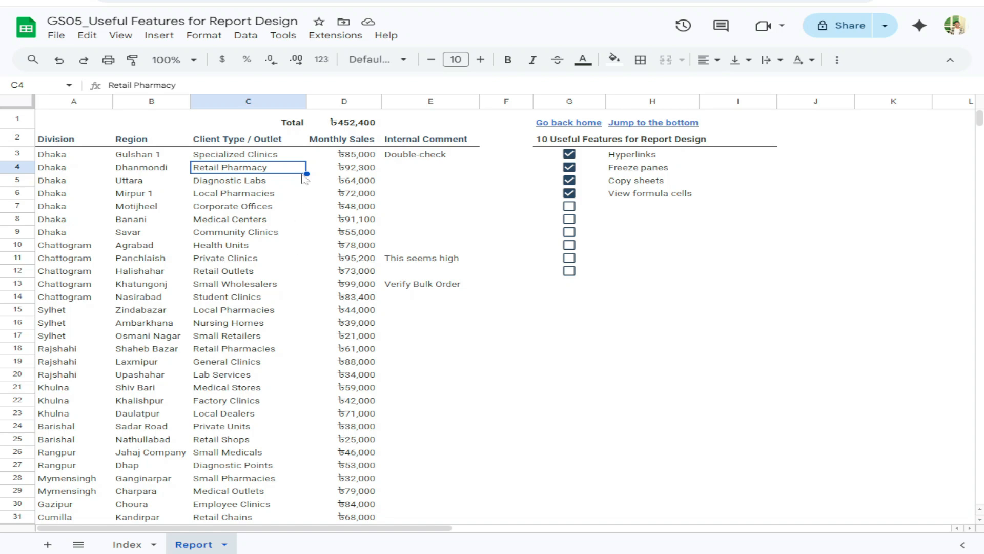
{"action": "left_click", "coordinate": [120, 35]}
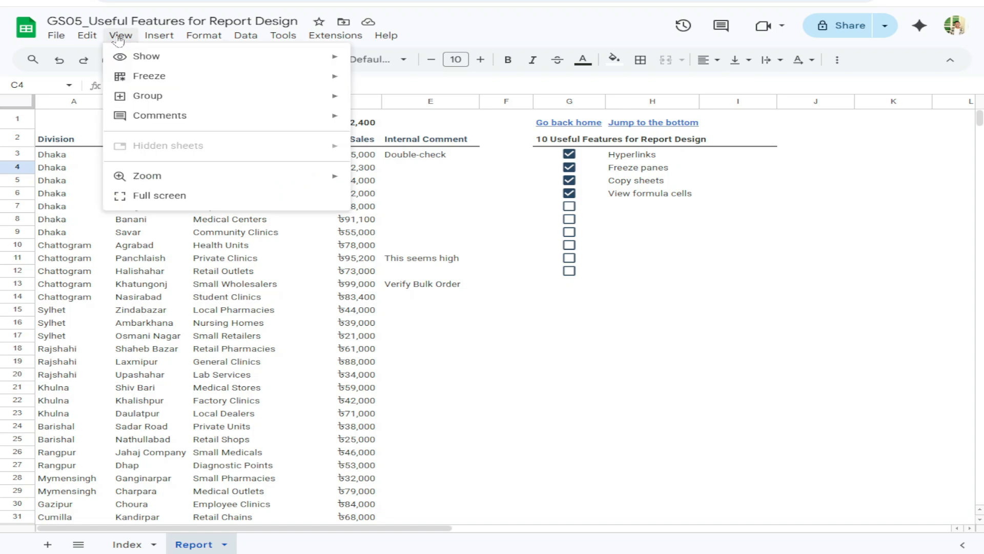
{"action": "mouse_move", "coordinate": [156, 57]}
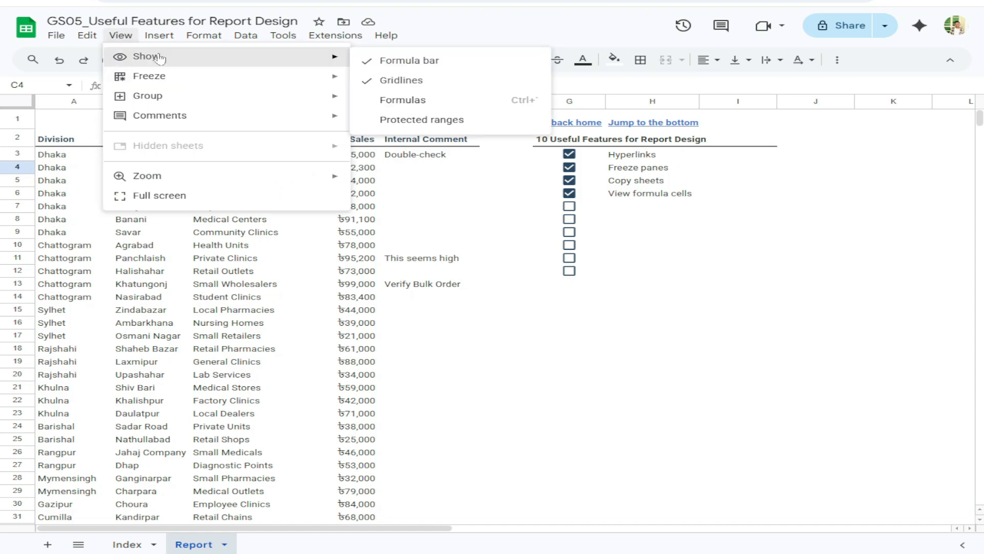
{"action": "left_click", "coordinate": [421, 106]}
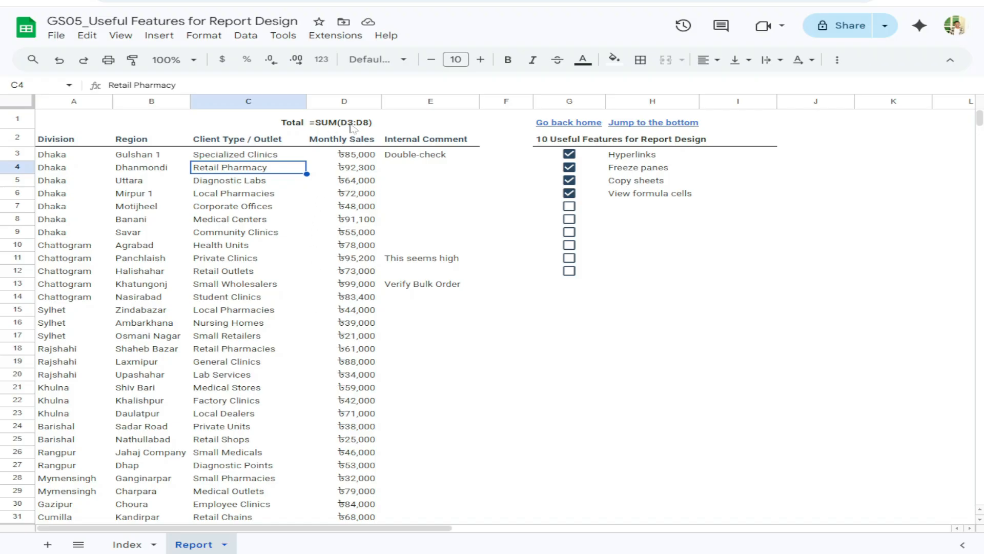
Turn off the formula display so the Report sheet shows calculated values
{"action": "left_click", "coordinate": [121, 35]}
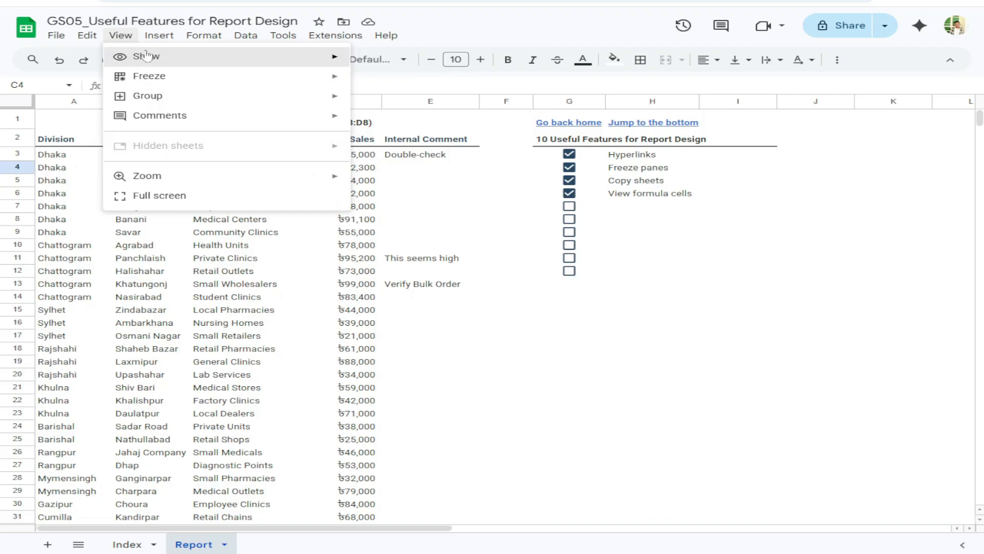
{"action": "mouse_move", "coordinate": [147, 57]}
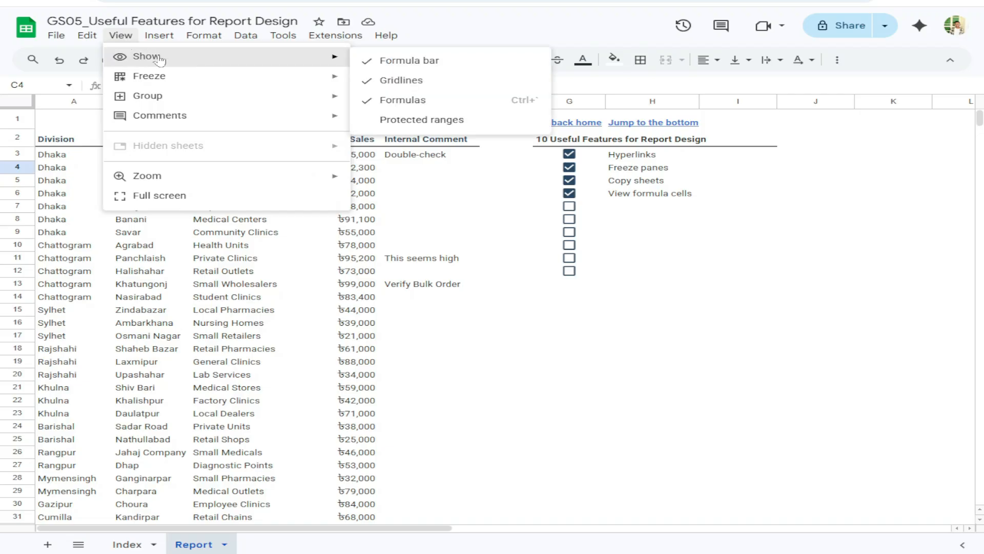
{"action": "left_click", "coordinate": [407, 102]}
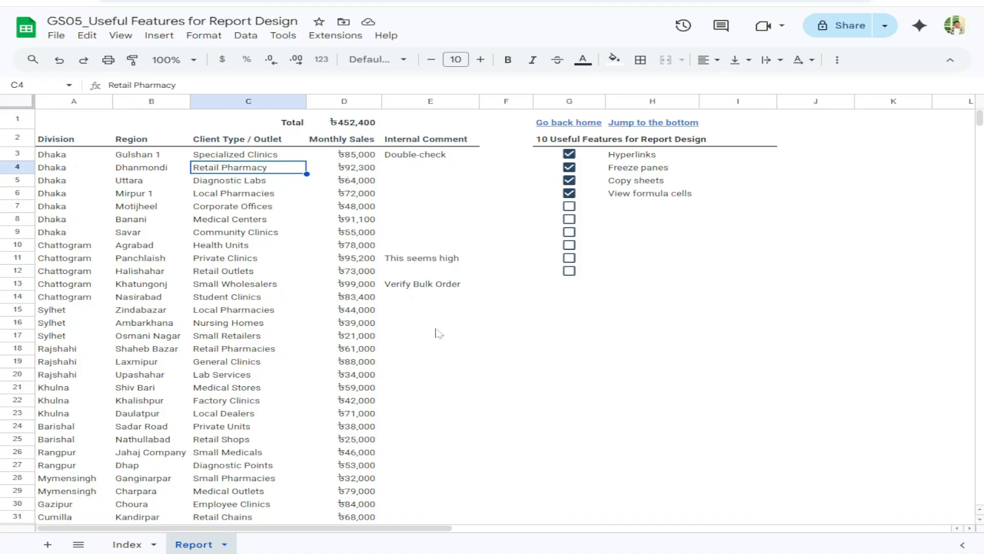
Tick the feature checkbox in G7 and hide the Internal Comment column E on the Report sheet
{"action": "left_click", "coordinate": [569, 207]}
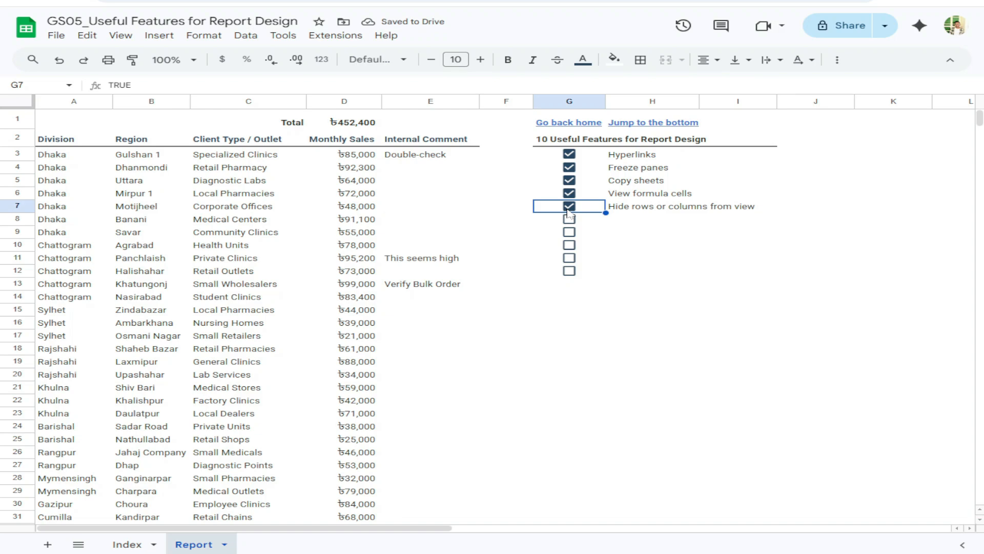
{"action": "left_click", "coordinate": [415, 105]}
{"action": "right_click", "coordinate": [417, 104]}
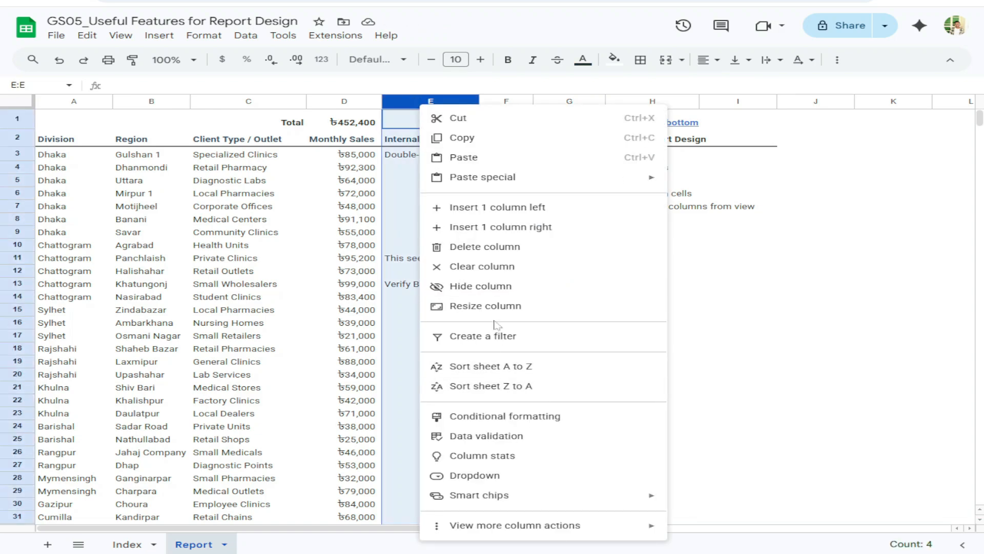
{"action": "left_click", "coordinate": [472, 286]}
{"action": "left_click", "coordinate": [378, 260]}
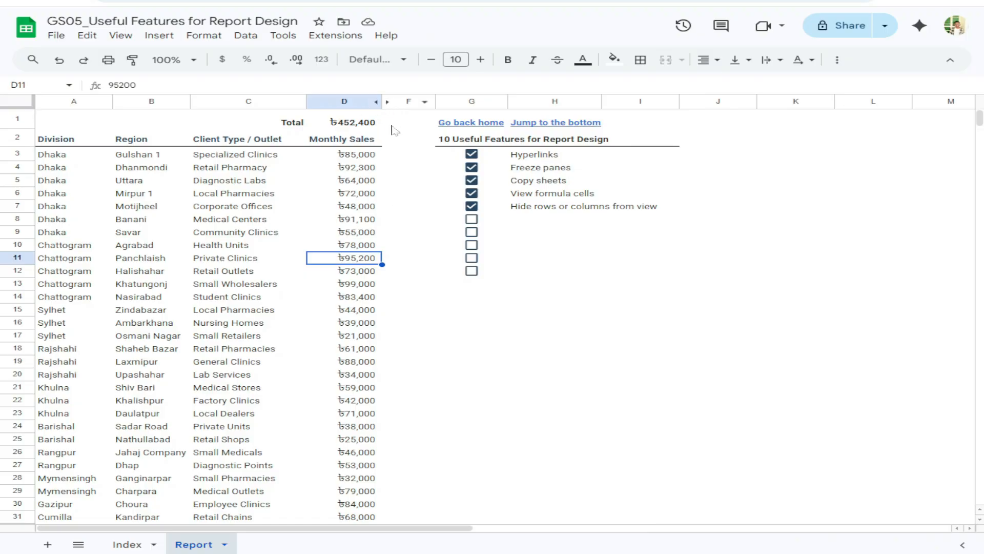
Unhide the Internal Comment column E
{"action": "left_click", "coordinate": [388, 102]}
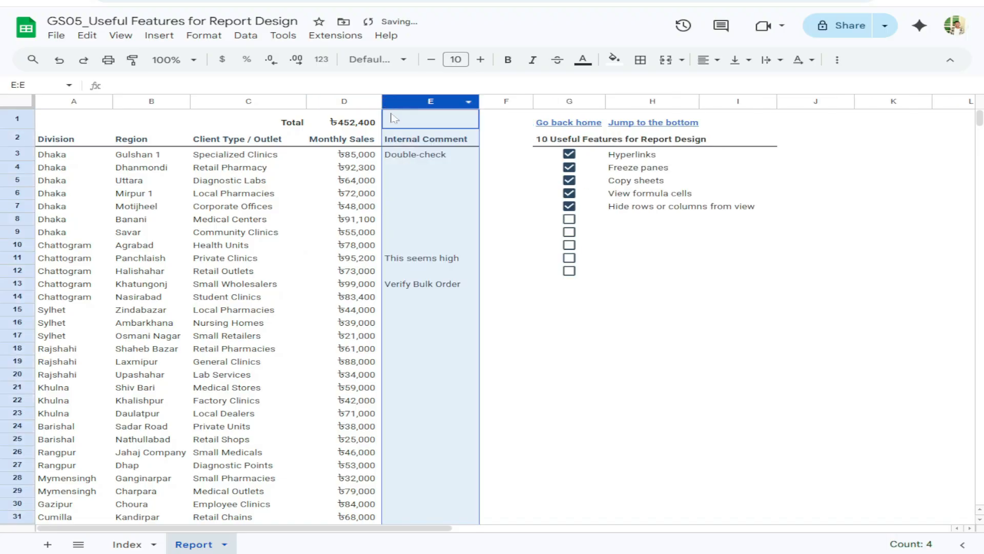
{"action": "left_click", "coordinate": [418, 206]}
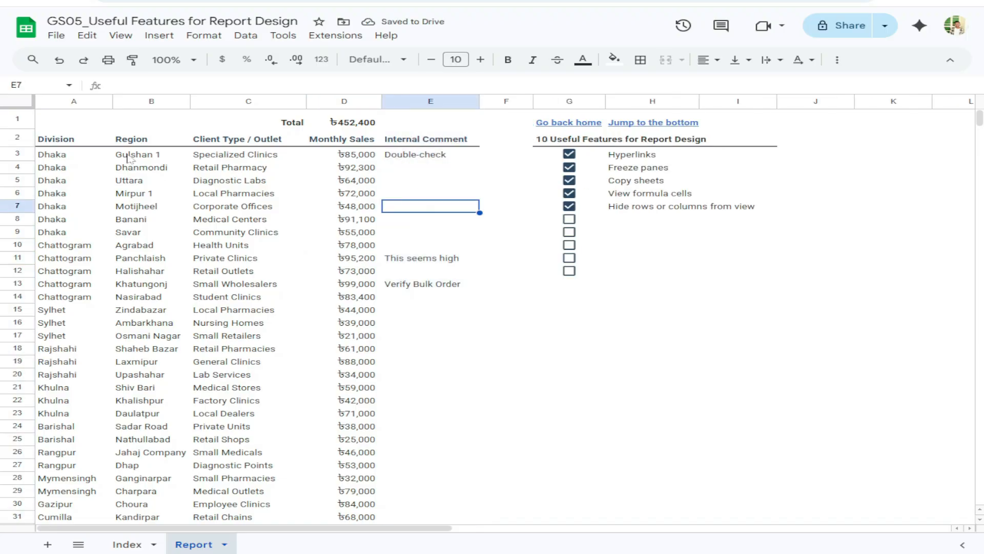
Hide row 1 with the Total and navigation links, and unhide it again
{"action": "left_click", "coordinate": [19, 120]}
{"action": "right_click", "coordinate": [19, 119]}
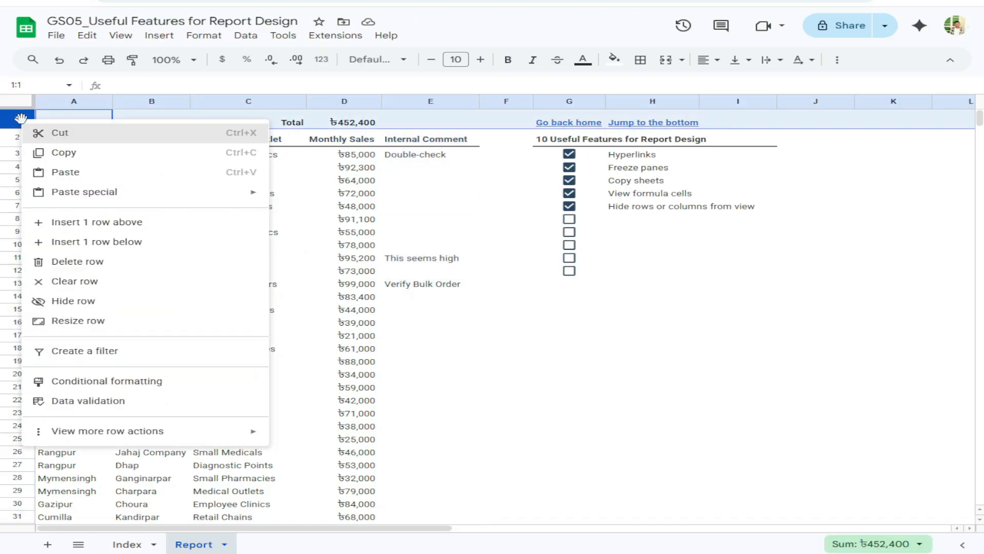
{"action": "left_click", "coordinate": [89, 303]}
{"action": "left_click", "coordinate": [245, 150]}
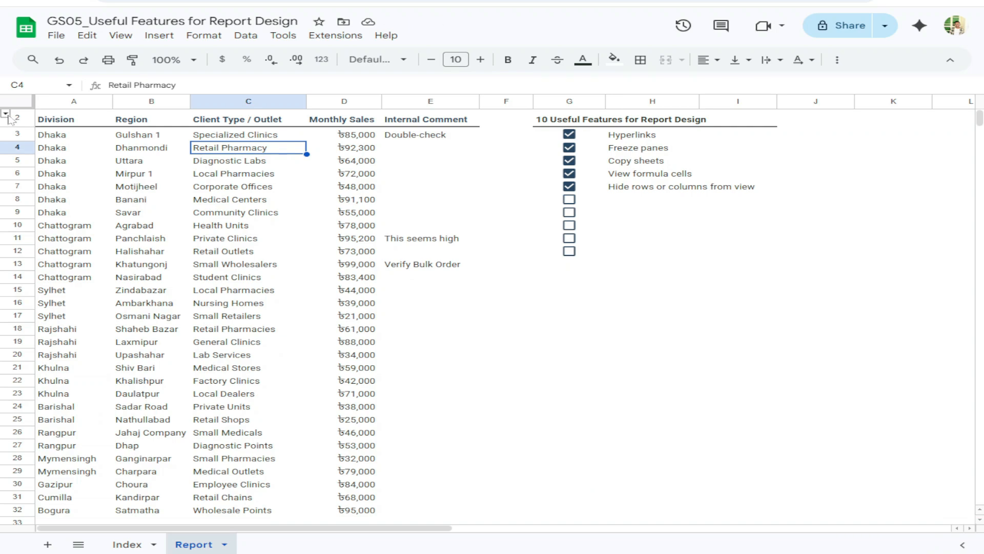
{"action": "left_click", "coordinate": [6, 115]}
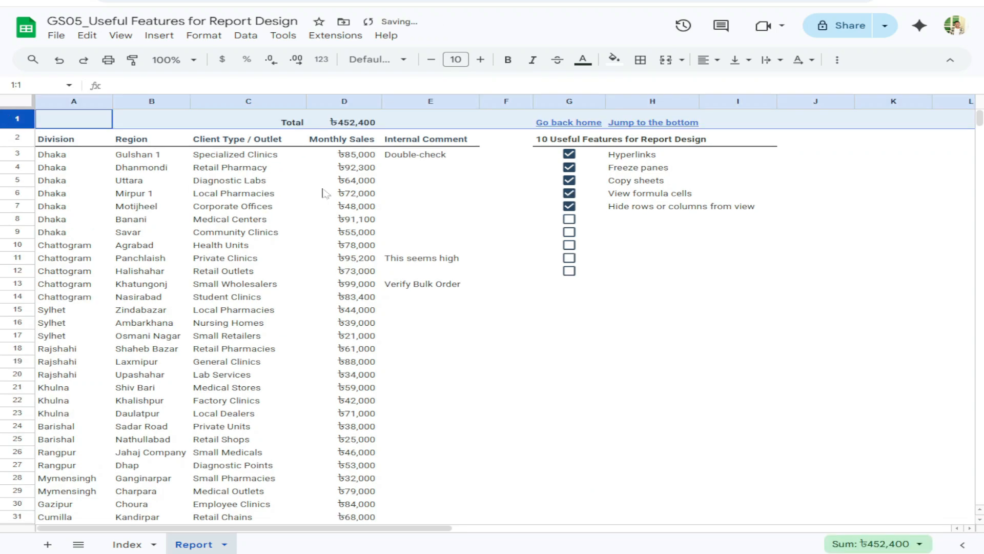
{"action": "left_click", "coordinate": [446, 220]}
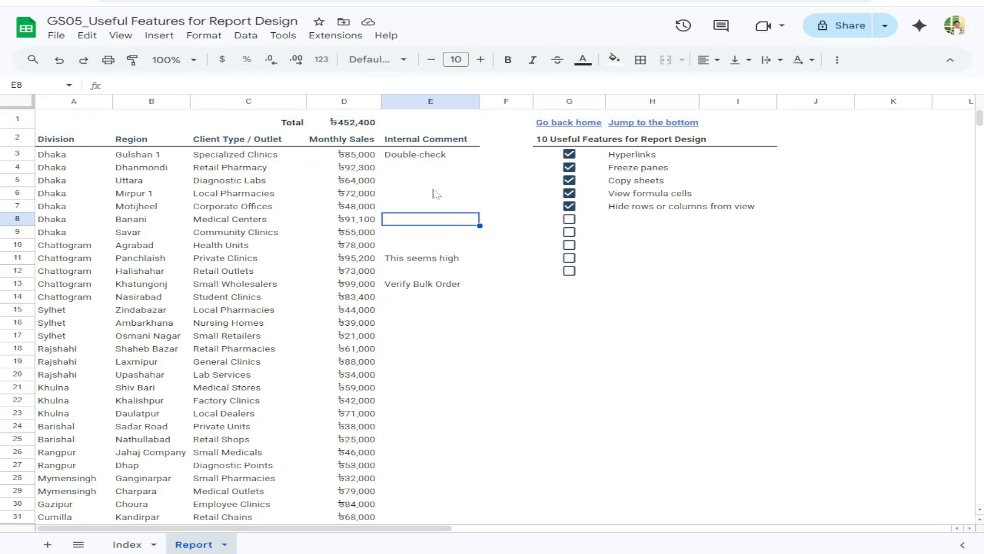
{"action": "left_click", "coordinate": [126, 38]}
{"action": "mouse_move", "coordinate": [169, 98]}
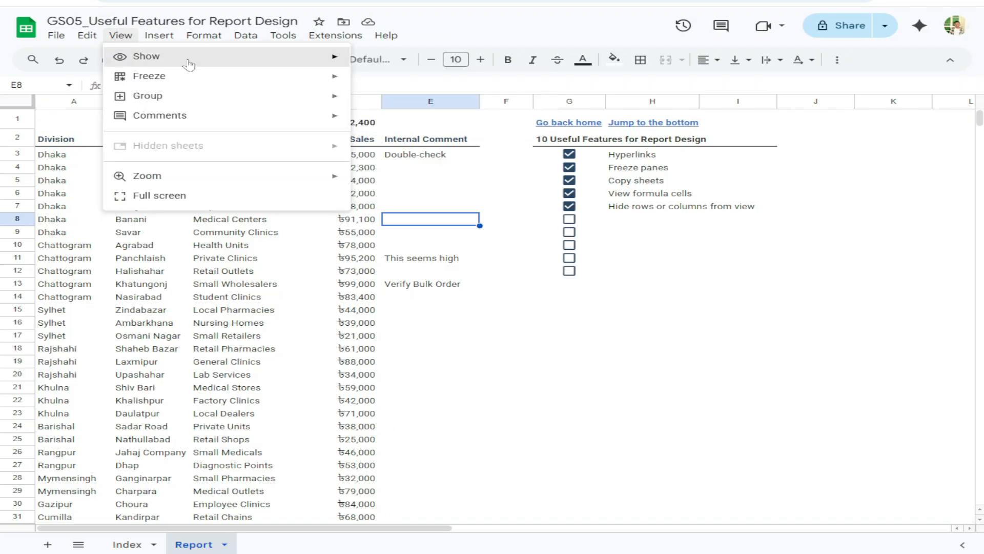
{"action": "left_click", "coordinate": [346, 324]}
{"action": "left_click", "coordinate": [430, 182]}
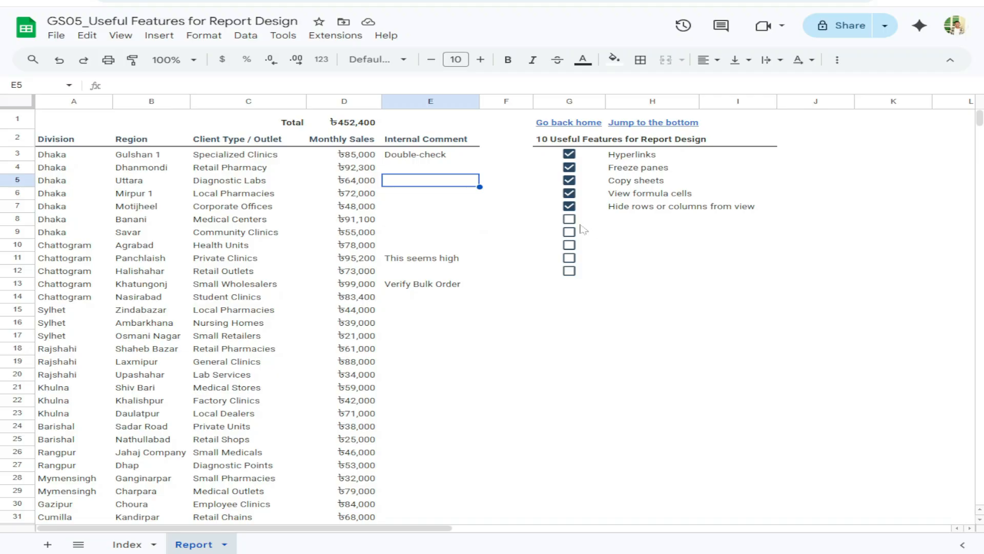
Tick the feature checkbox in G8 and group columns A to B on the Report sheet
{"action": "left_click", "coordinate": [569, 220]}
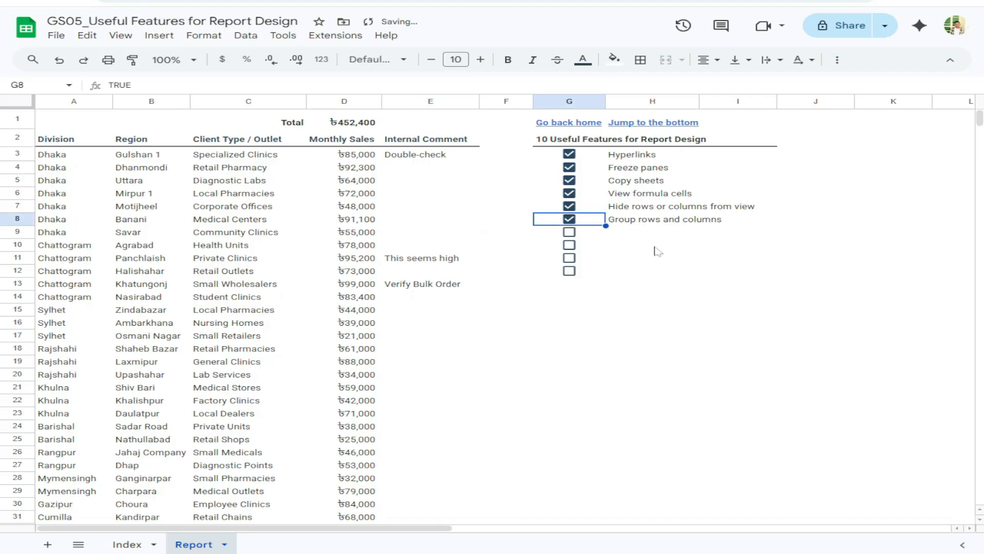
{"action": "left_click", "coordinate": [282, 194]}
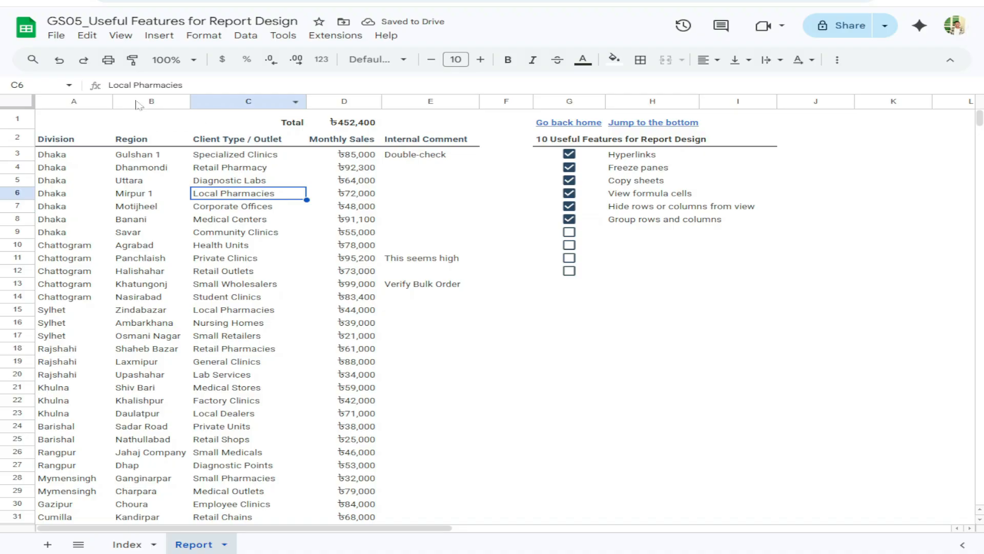
{"action": "left_click_drag", "start_coordinate": [139, 103], "coordinate": [79, 103]}
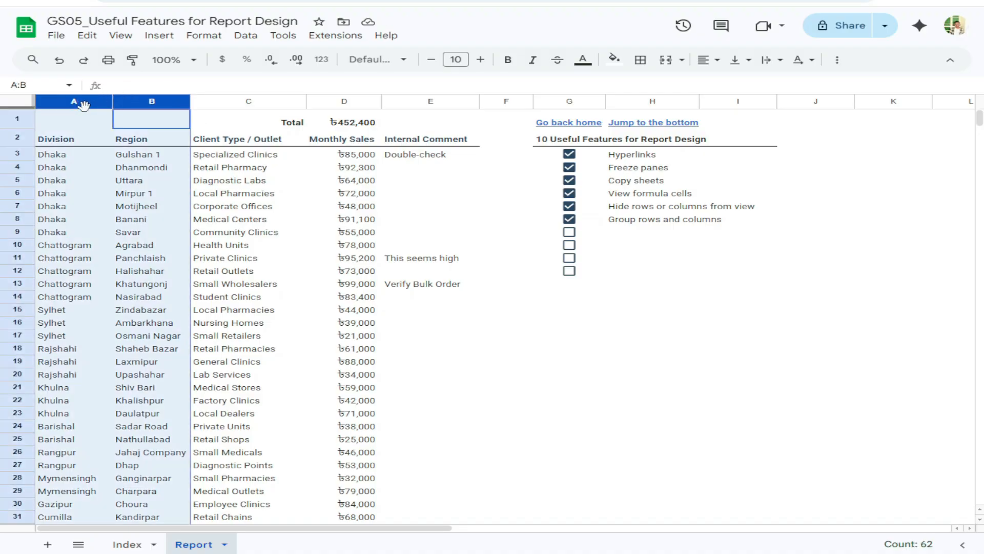
{"action": "right_click", "coordinate": [83, 102]}
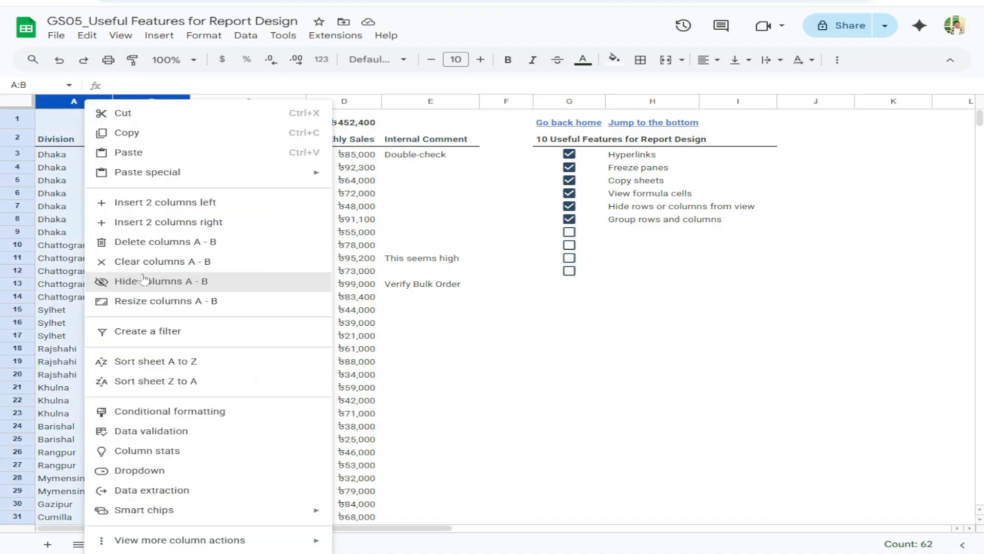
{"action": "left_click", "coordinate": [121, 36]}
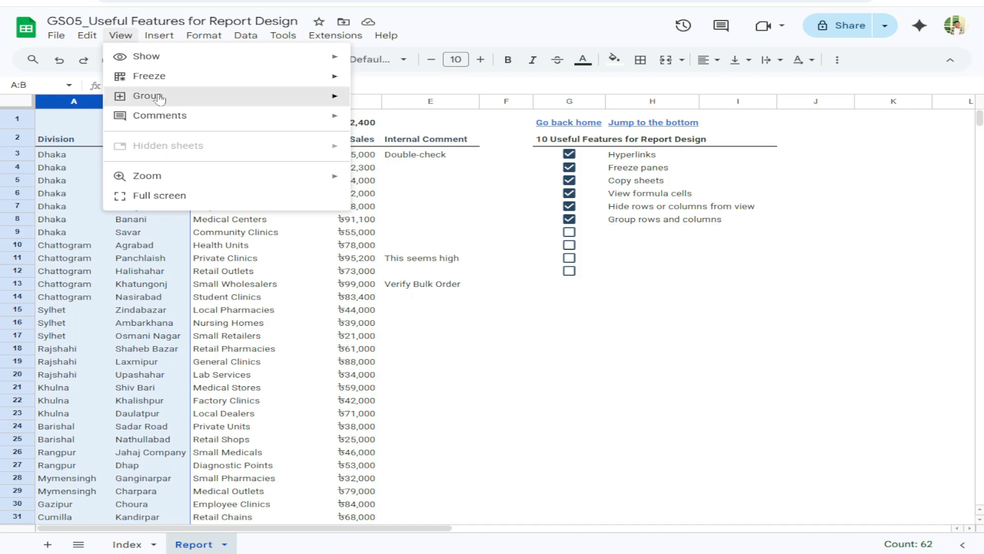
{"action": "mouse_move", "coordinate": [156, 97]}
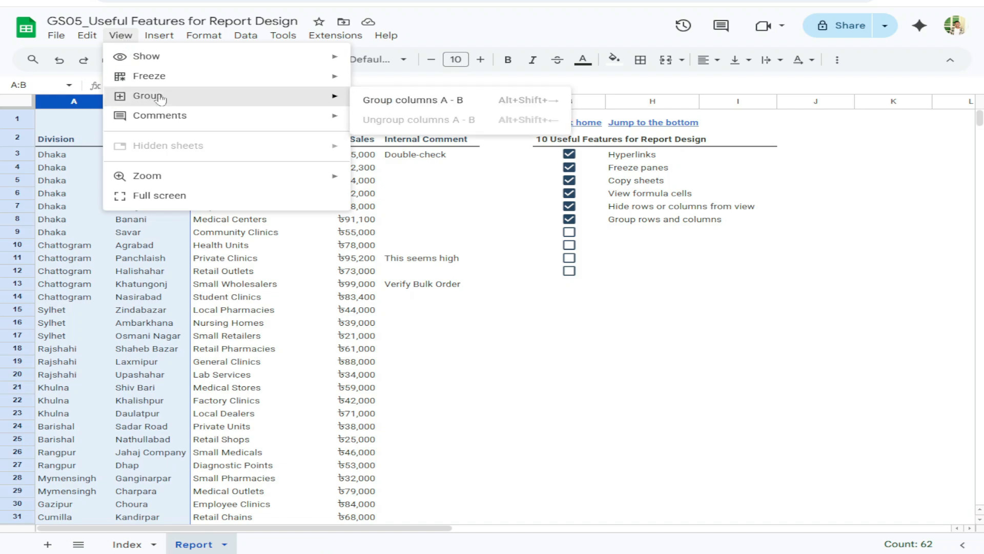
{"action": "left_click", "coordinate": [421, 101]}
{"action": "left_click", "coordinate": [108, 265]}
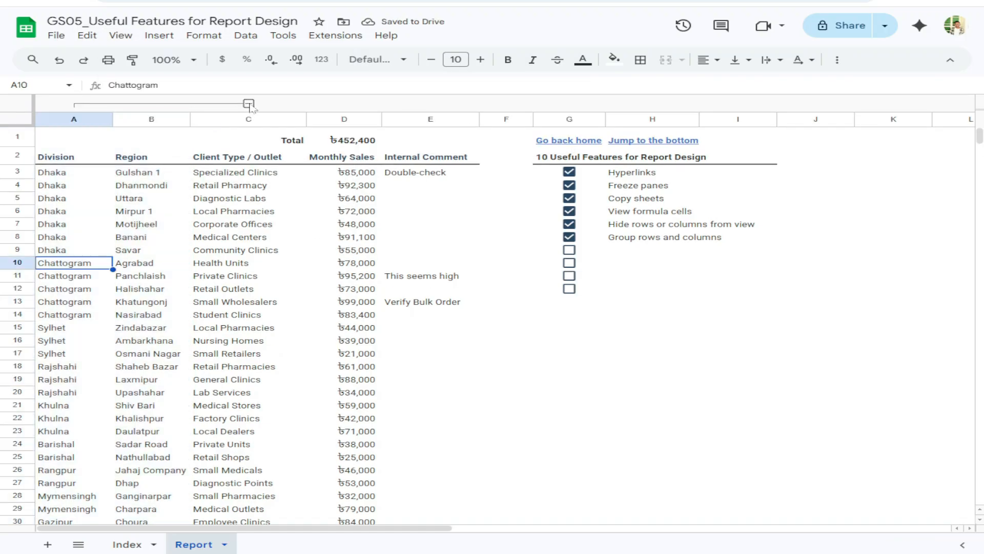
Collapse and expand the group of columns A to B twice, ending with the columns expanded
{"action": "left_click", "coordinate": [248, 105]}
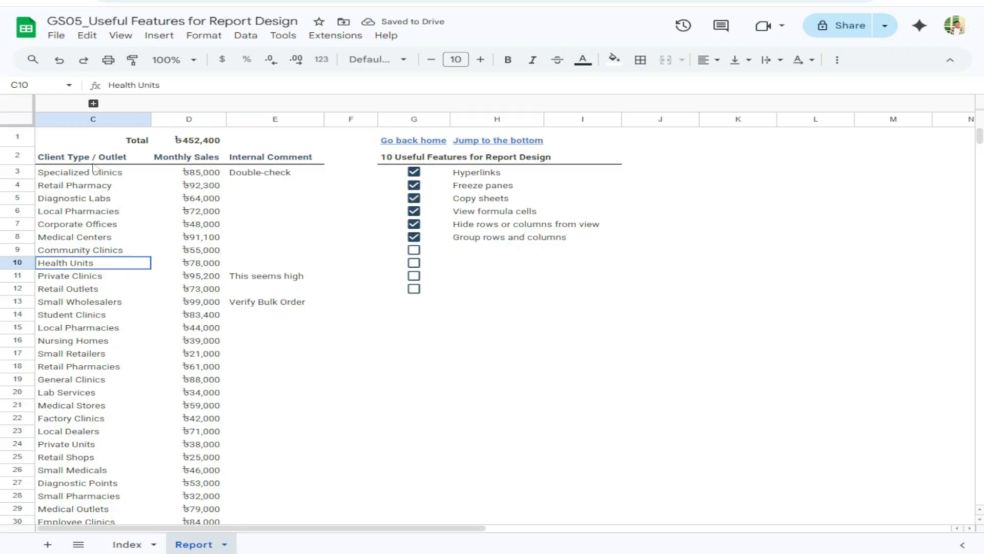
{"action": "left_click", "coordinate": [93, 103]}
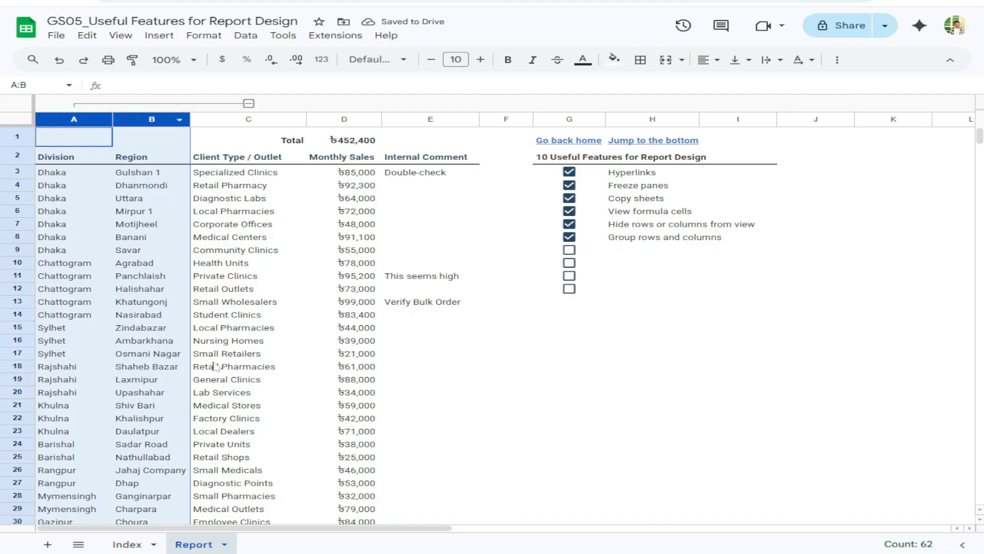
{"action": "left_click", "coordinate": [248, 103]}
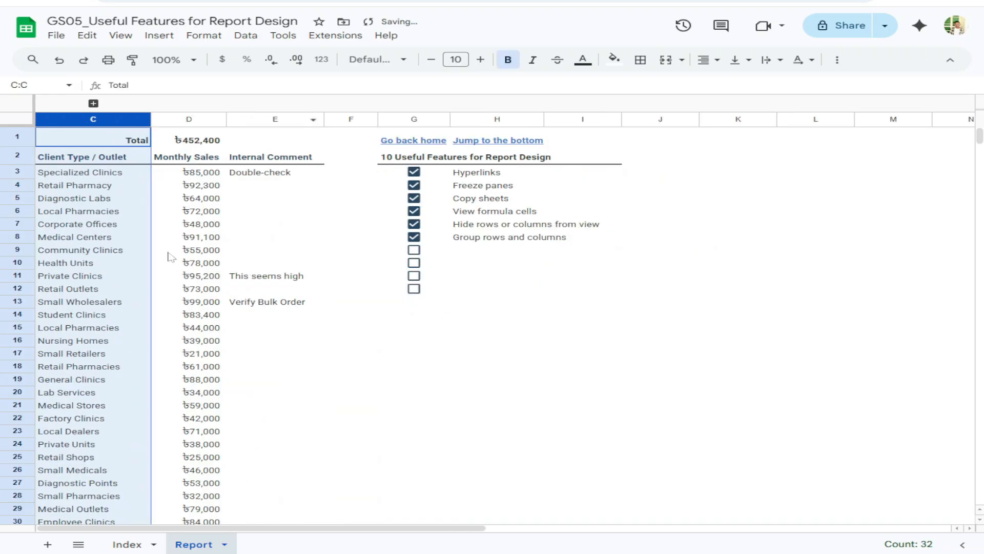
{"action": "left_click", "coordinate": [93, 104]}
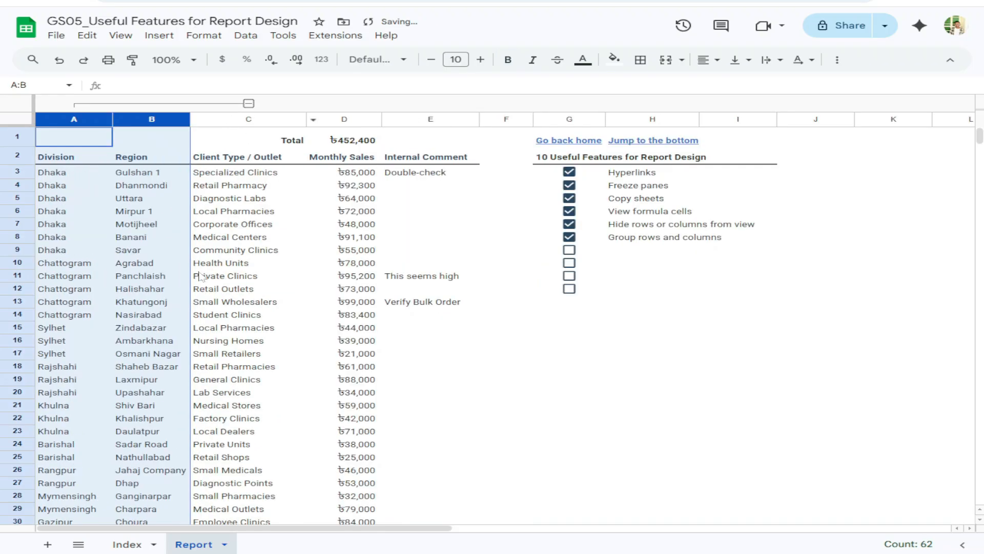
{"action": "left_click", "coordinate": [244, 250]}
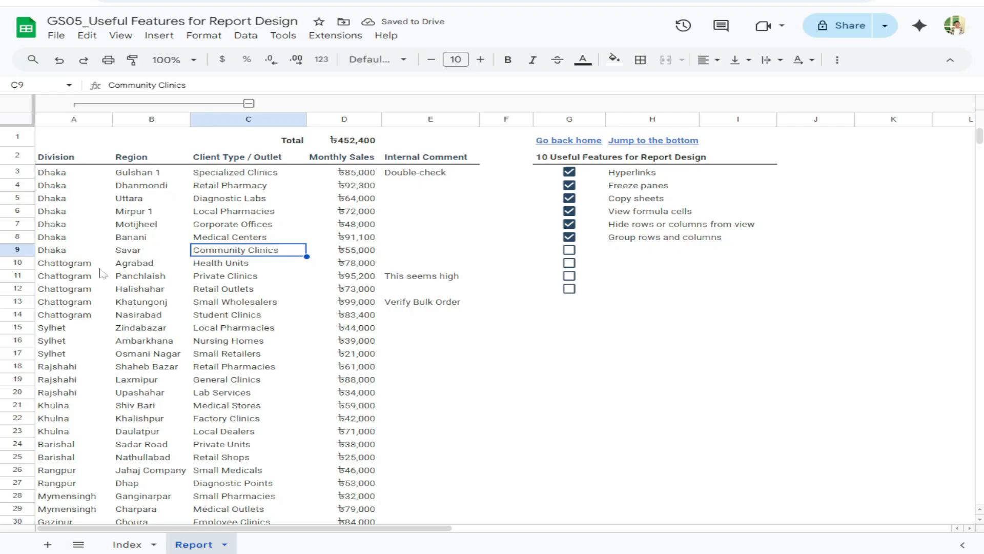
Group rows 4 to 7 of the Report sheet
{"action": "left_click_drag", "start_coordinate": [18, 185], "coordinate": [18, 224]}
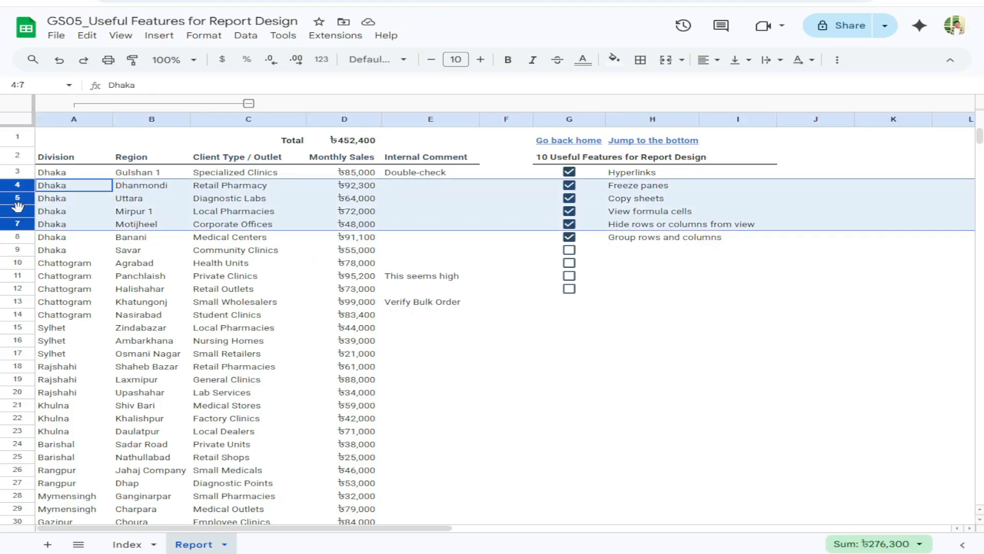
{"action": "left_click", "coordinate": [120, 36]}
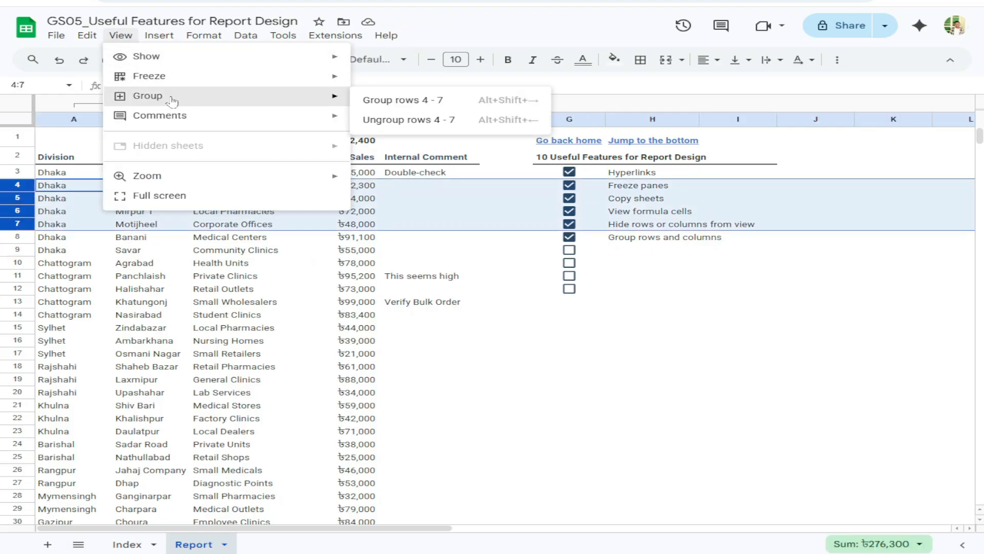
{"action": "left_click", "coordinate": [410, 102]}
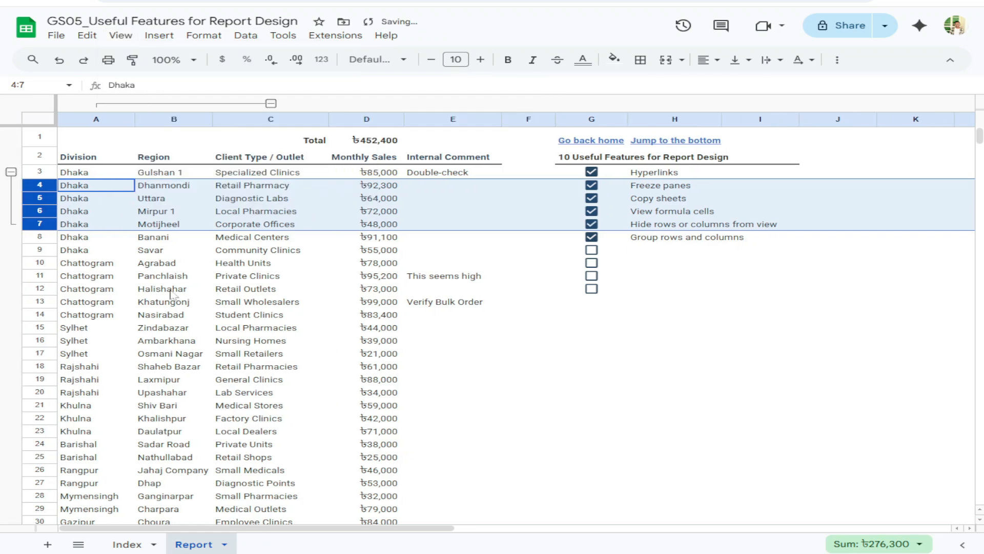
Try collapsing and expanding the row 4–7 group, ending with both it and the column A–B group collapsed
{"action": "left_click", "coordinate": [11, 172]}
{"action": "left_click", "coordinate": [10, 172]}
{"action": "left_click", "coordinate": [297, 332]}
{"action": "left_click", "coordinate": [11, 171]}
{"action": "left_click", "coordinate": [271, 104]}
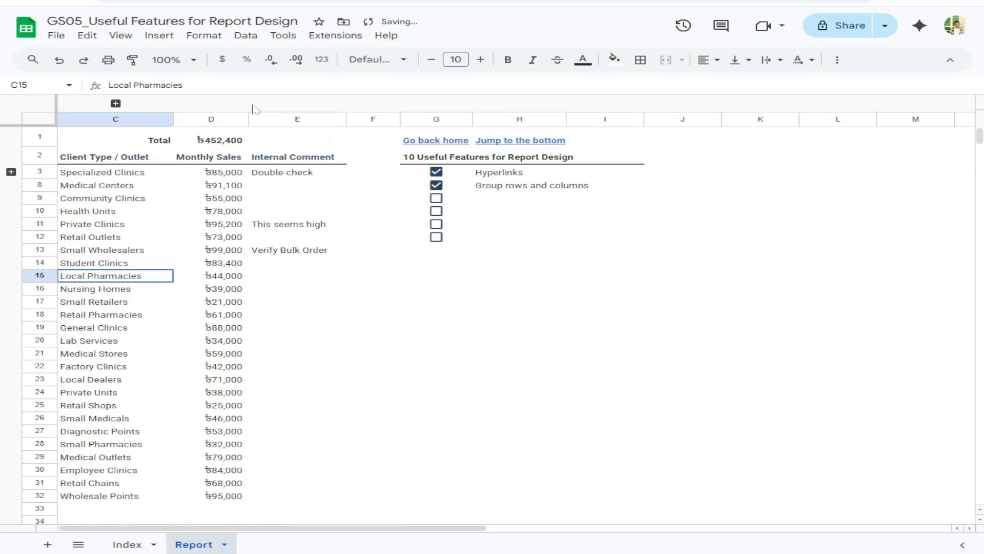
Expand the collapsed row group and ungroup rows 4 to 7
{"action": "left_click", "coordinate": [121, 35]}
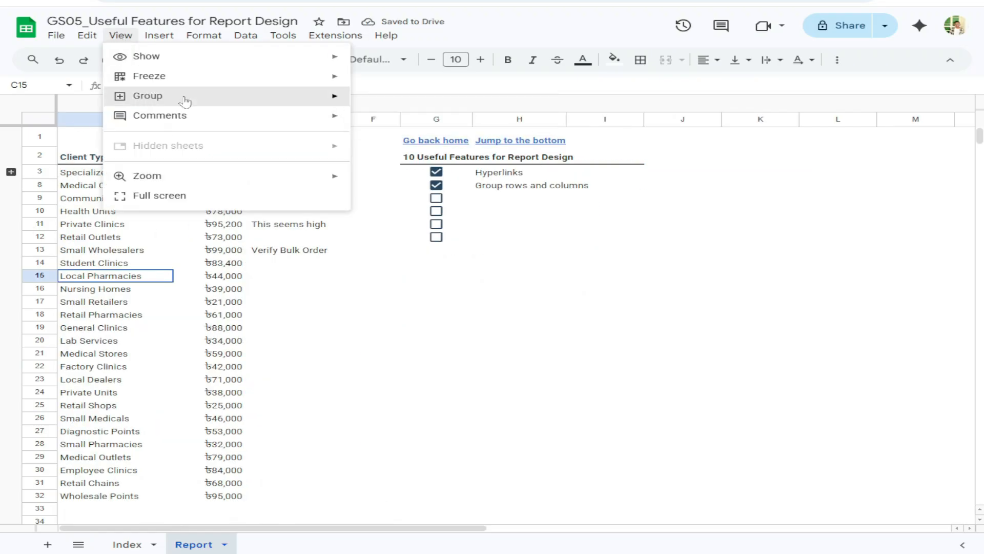
{"action": "left_click", "coordinate": [10, 172]}
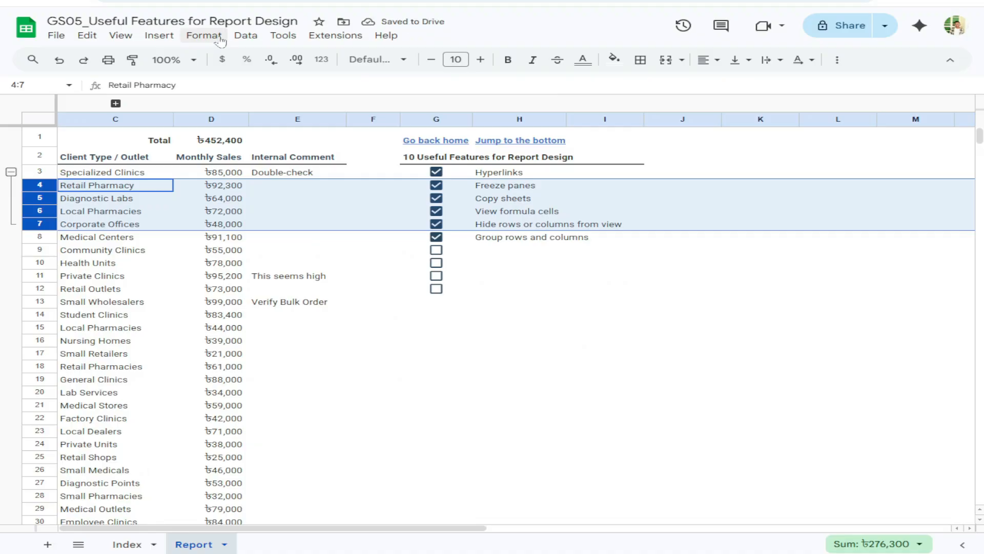
{"action": "left_click", "coordinate": [121, 35]}
{"action": "mouse_move", "coordinate": [167, 101]}
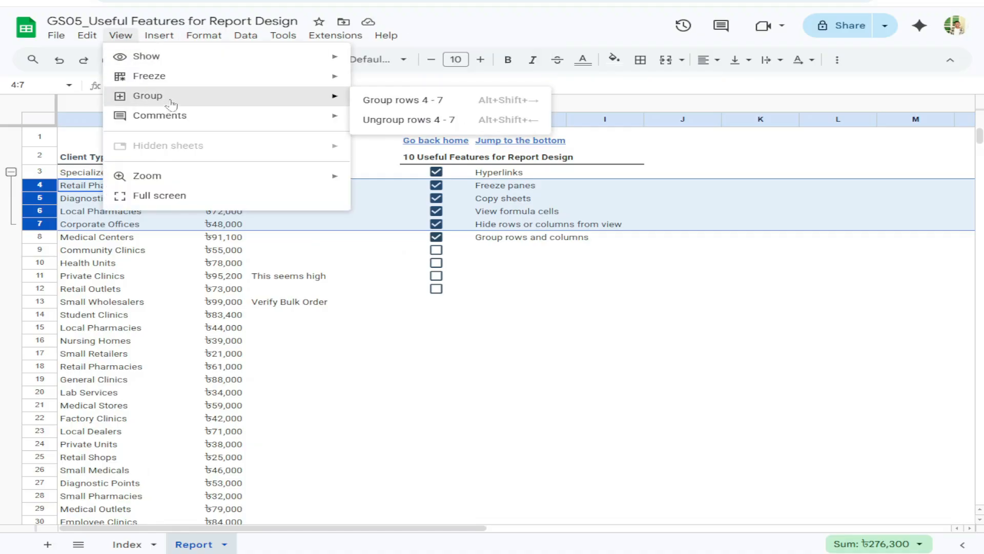
{"action": "left_click", "coordinate": [389, 125]}
Expand the collapsed column group and ungroup columns A to B
{"action": "left_click", "coordinate": [93, 103]}
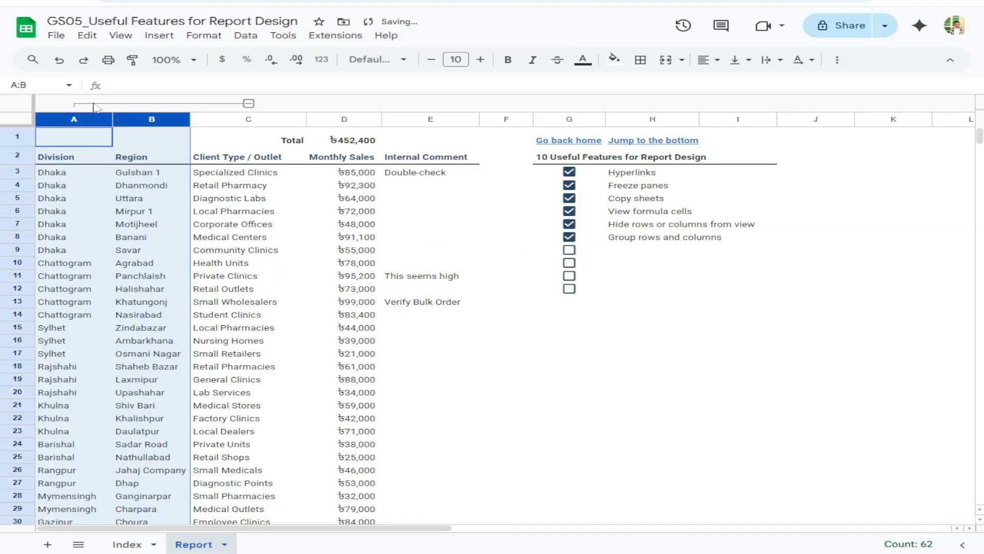
{"action": "left_click", "coordinate": [121, 36]}
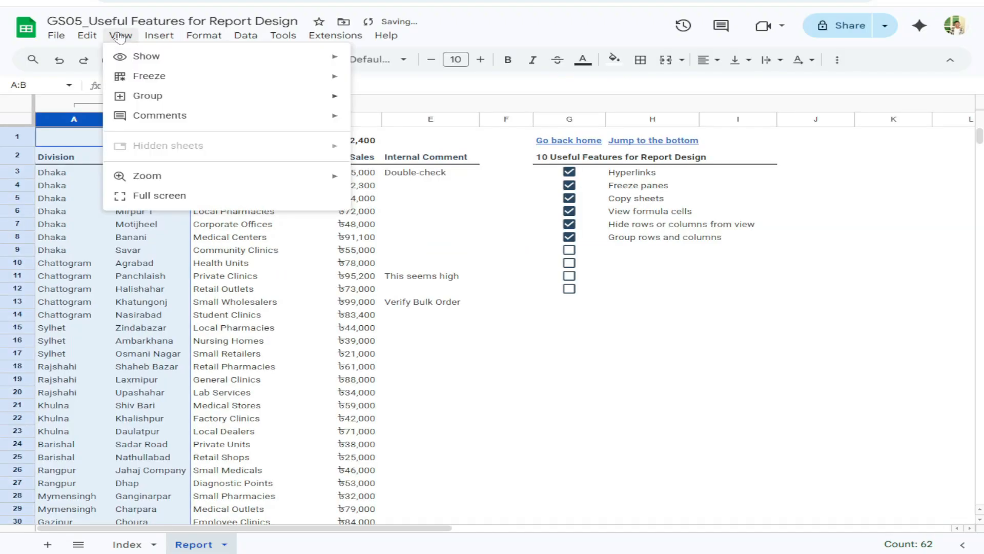
{"action": "mouse_move", "coordinate": [182, 96]}
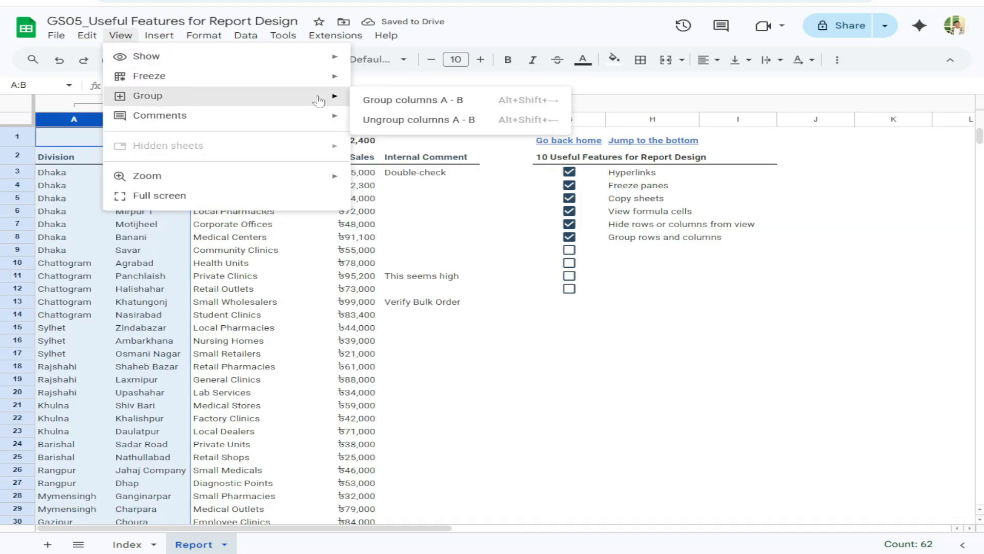
{"action": "left_click", "coordinate": [390, 120]}
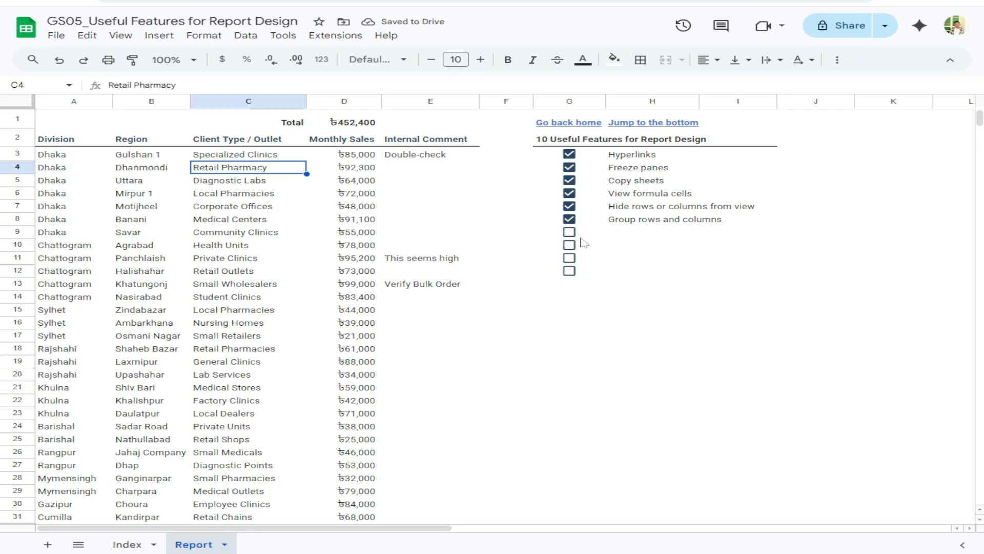
Tick the feature checkbox in G9 of the report design feature list
{"action": "left_click", "coordinate": [569, 232]}
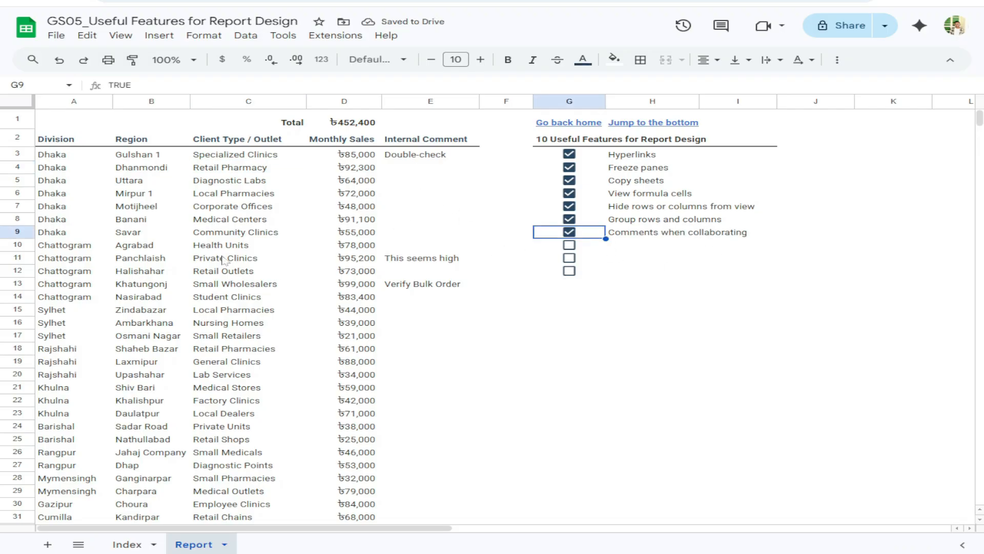
{"action": "scroll", "coordinate": [225, 266], "scroll_direction": "down", "scroll_amount": 1}
{"action": "scroll", "coordinate": [228, 268], "scroll_direction": "up", "scroll_amount": 1}
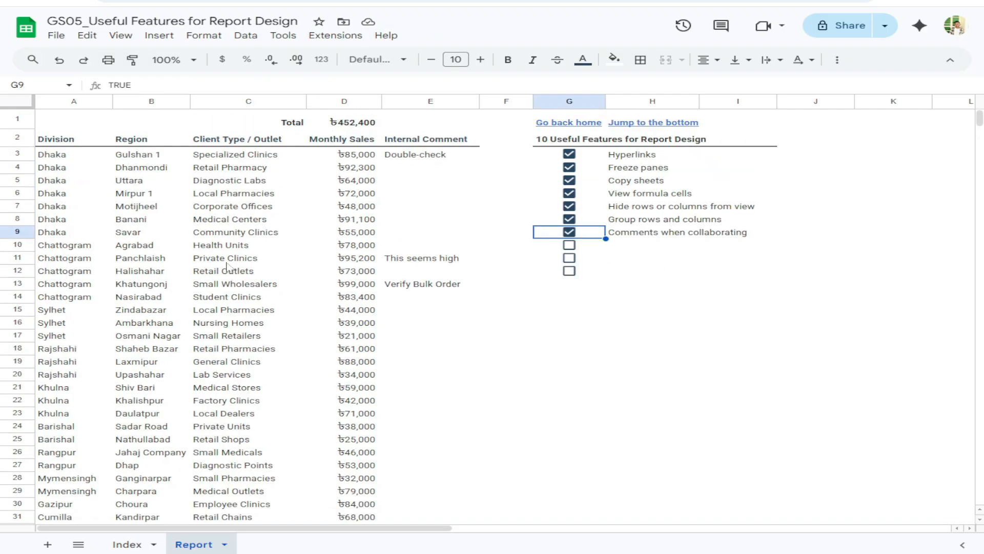
{"action": "left_click", "coordinate": [408, 162]}
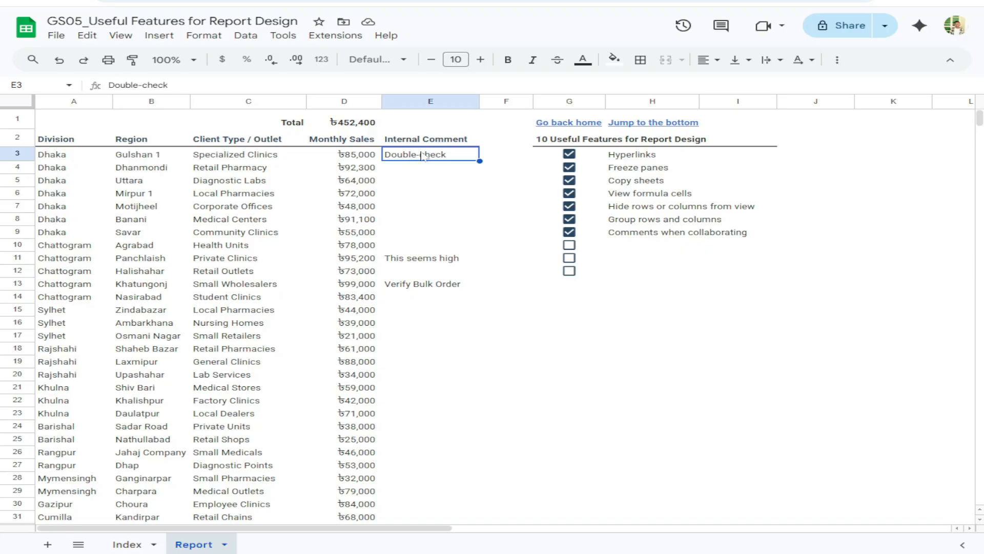
{"action": "right_click", "coordinate": [422, 157]}
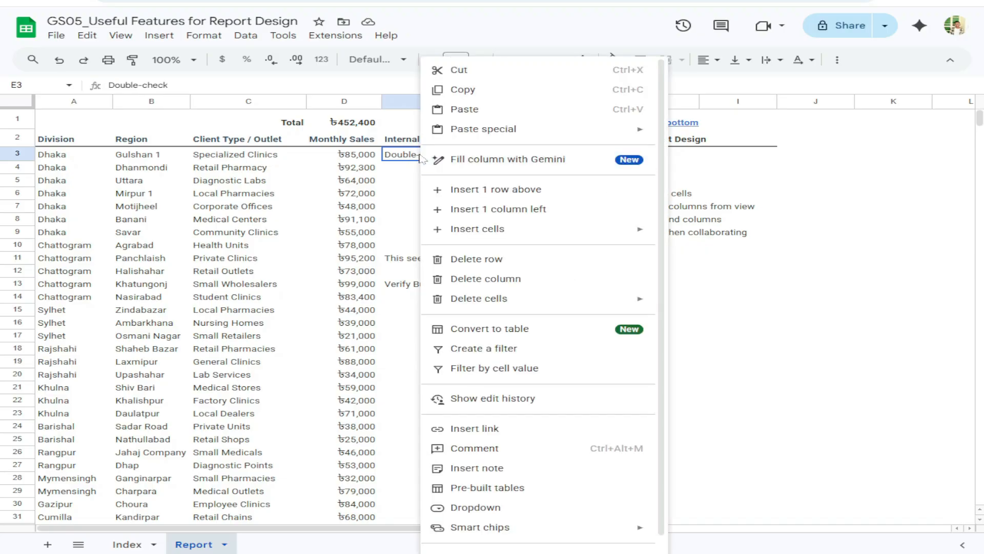
{"action": "left_click", "coordinate": [496, 451]}
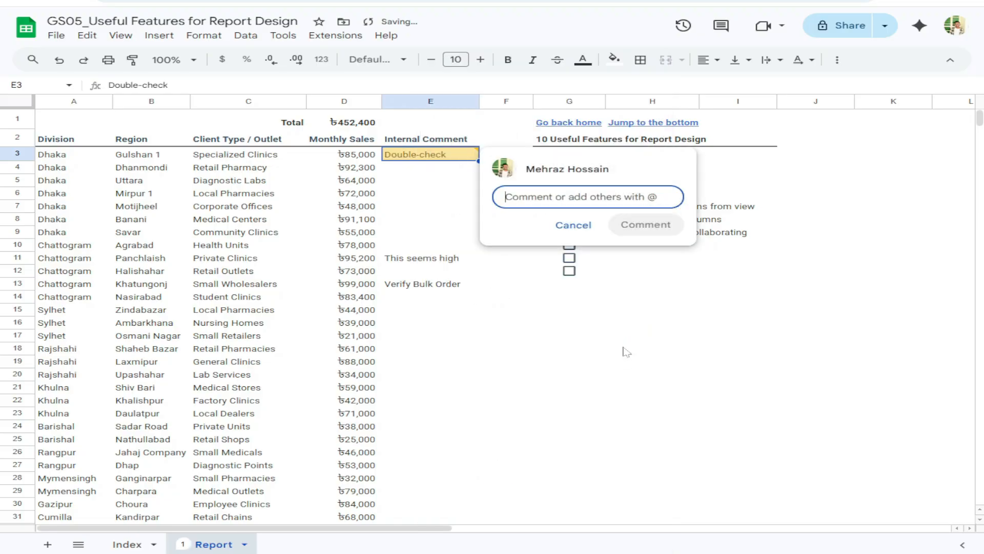
{"action": "type", "text": "Please"}
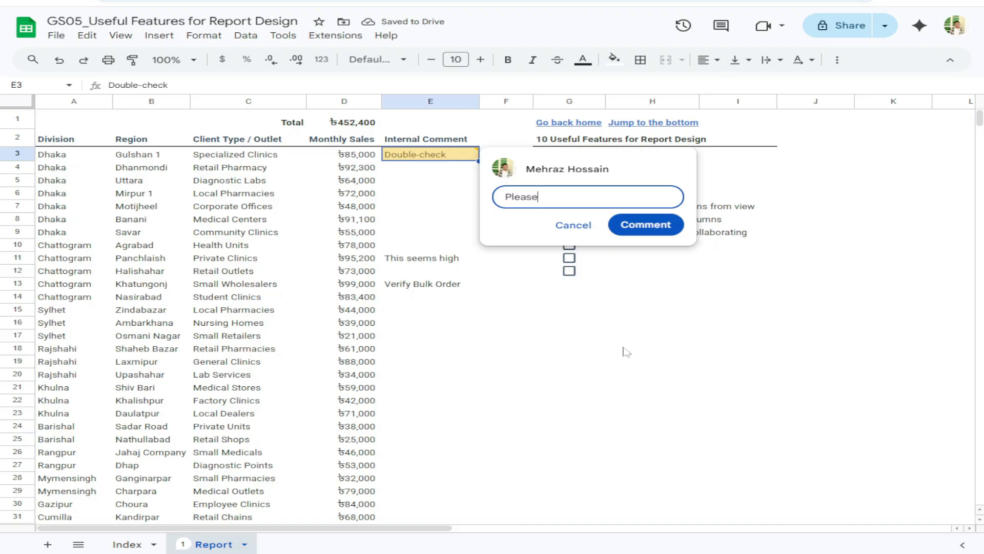
{"action": "type", "text": " check this"}
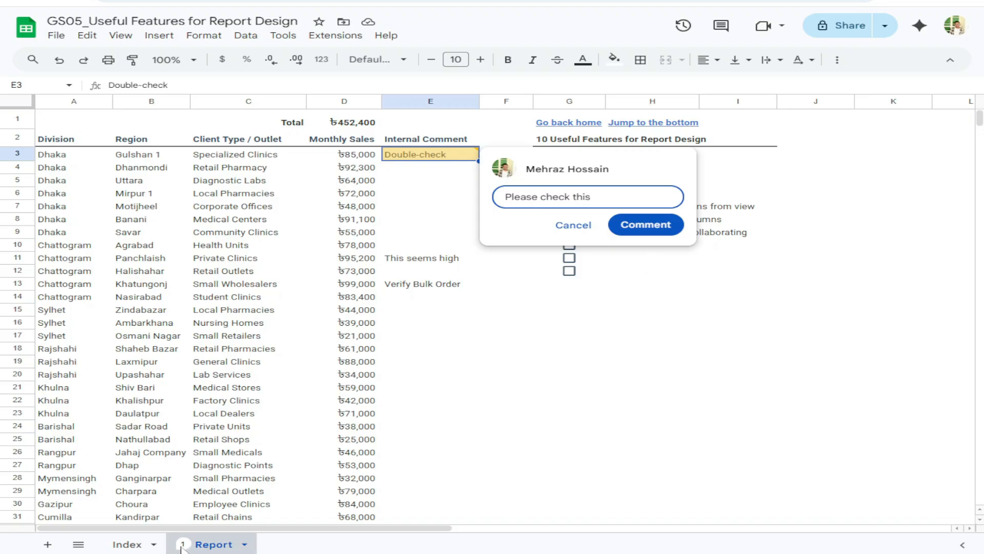
{"action": "left_click", "coordinate": [573, 225]}
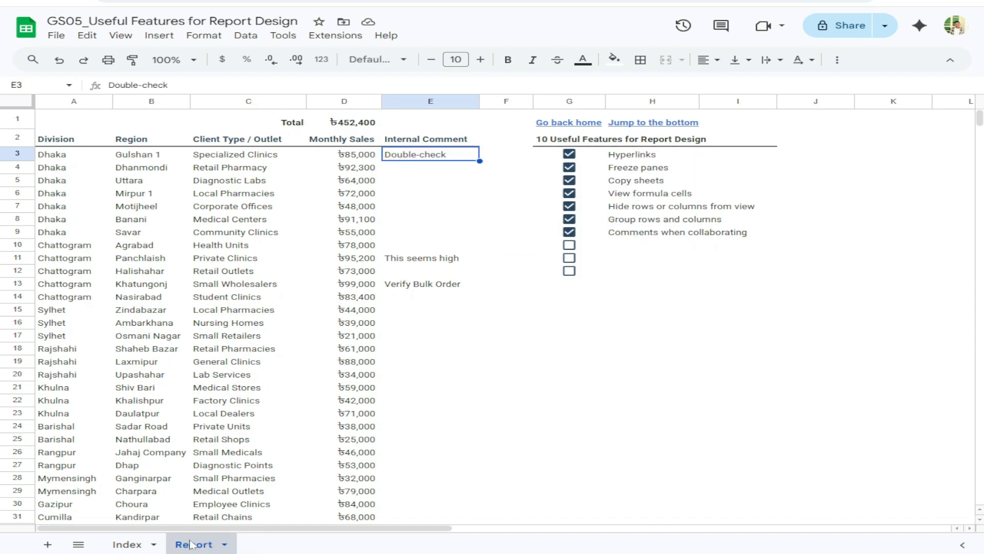
Add the comment "Please check this" to the Double-check cell E3
{"action": "right_click", "coordinate": [452, 158]}
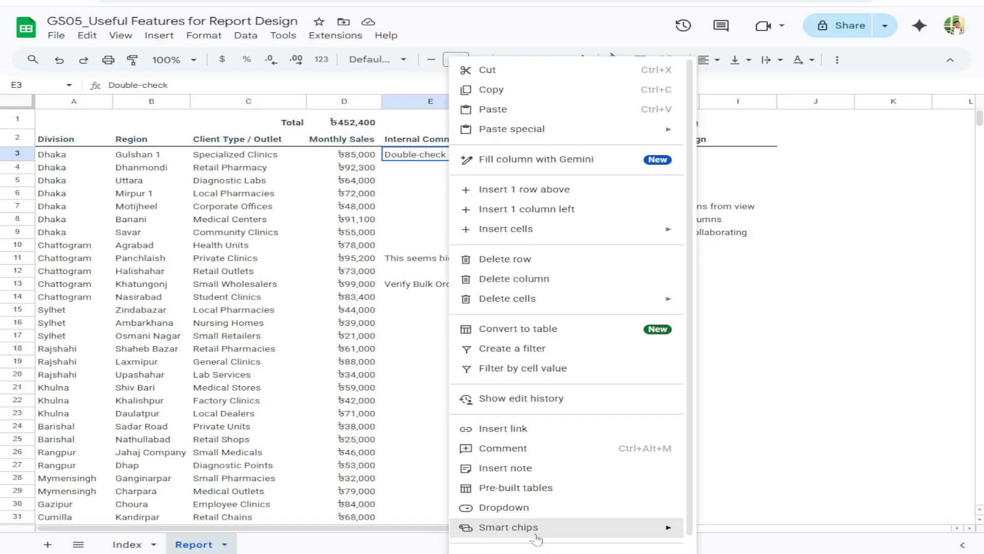
{"action": "left_click", "coordinate": [518, 450]}
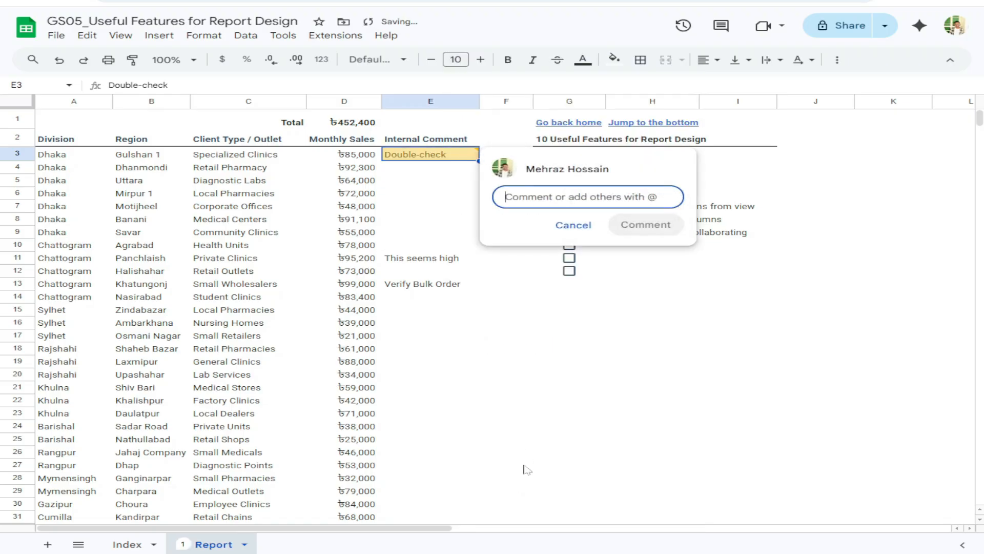
{"action": "type", "text": "Ple"}
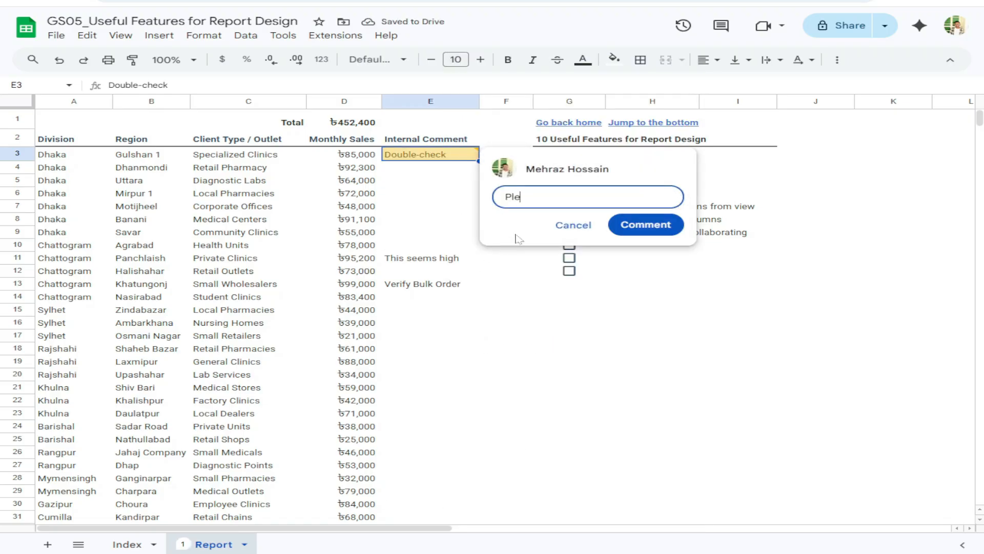
{"action": "type", "text": "ase check this"}
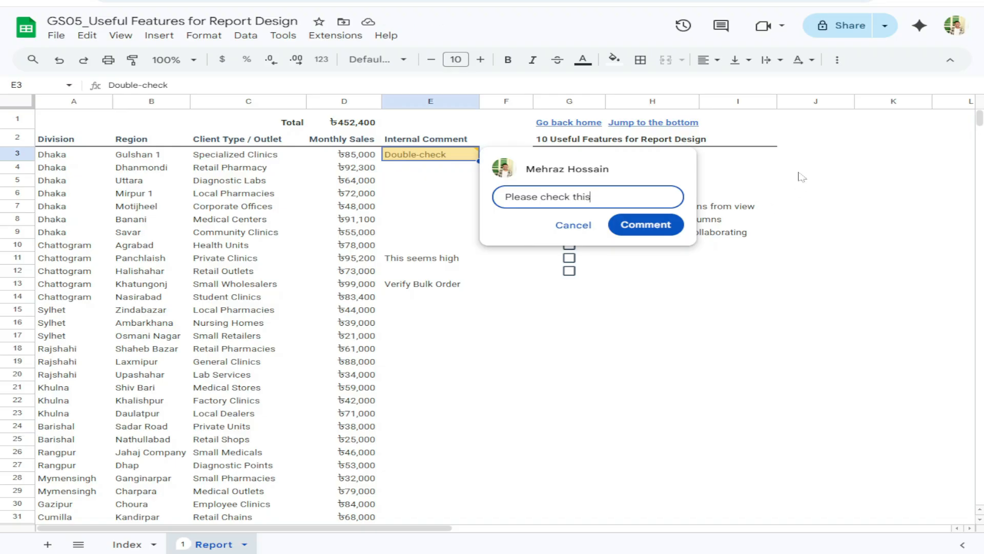
{"action": "key", "text": "ctrl+Return"}
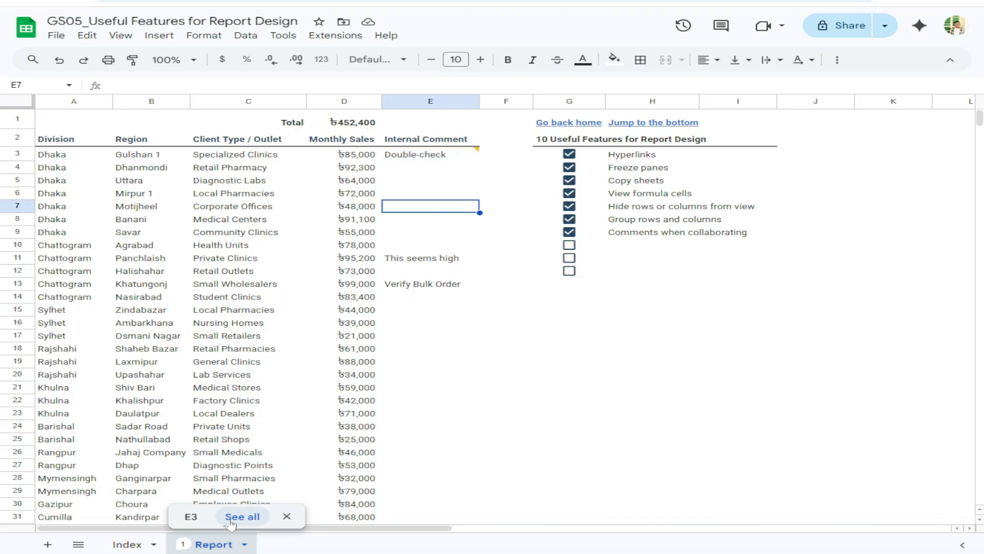
Preview the comment on E3, open its reply box, and mark the comment as resolved without replying
{"action": "left_click", "coordinate": [438, 405]}
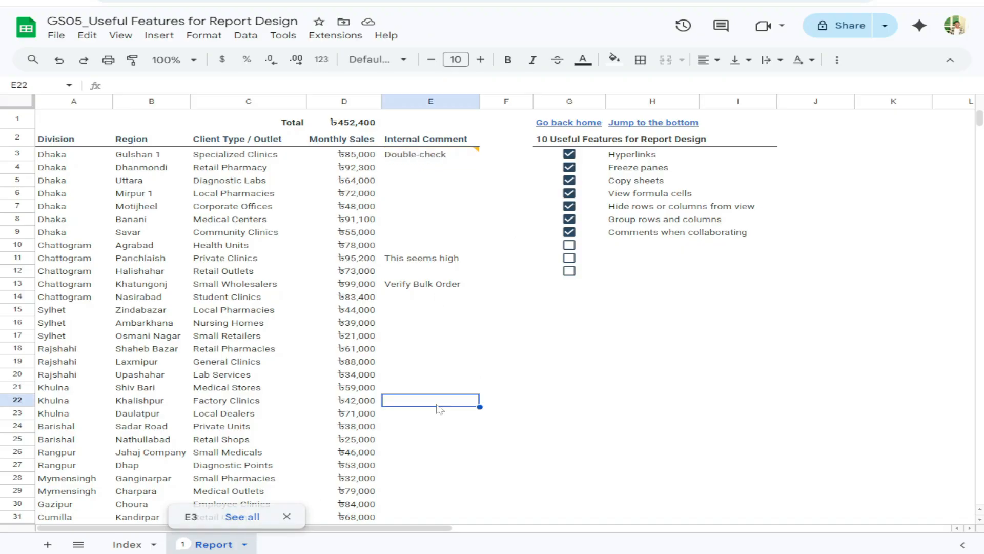
{"action": "mouse_move", "coordinate": [484, 154]}
{"action": "left_click", "coordinate": [444, 182]}
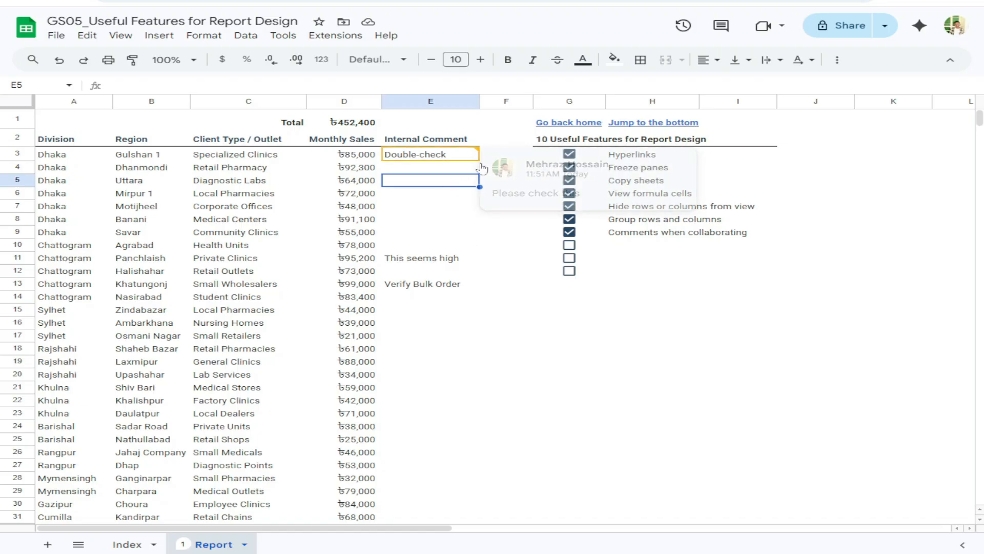
{"action": "left_click", "coordinate": [443, 210]}
{"action": "left_click", "coordinate": [443, 155]}
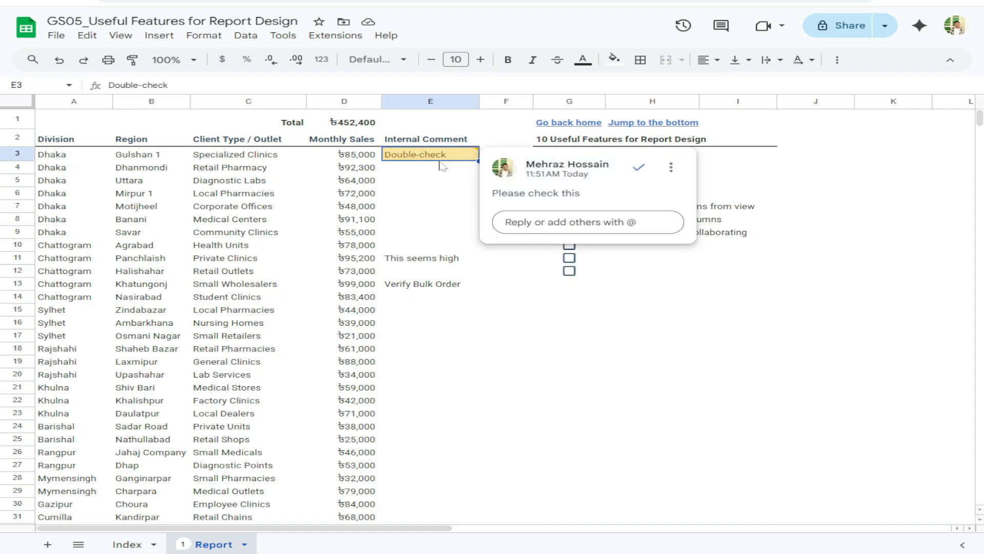
{"action": "left_click", "coordinate": [569, 223]}
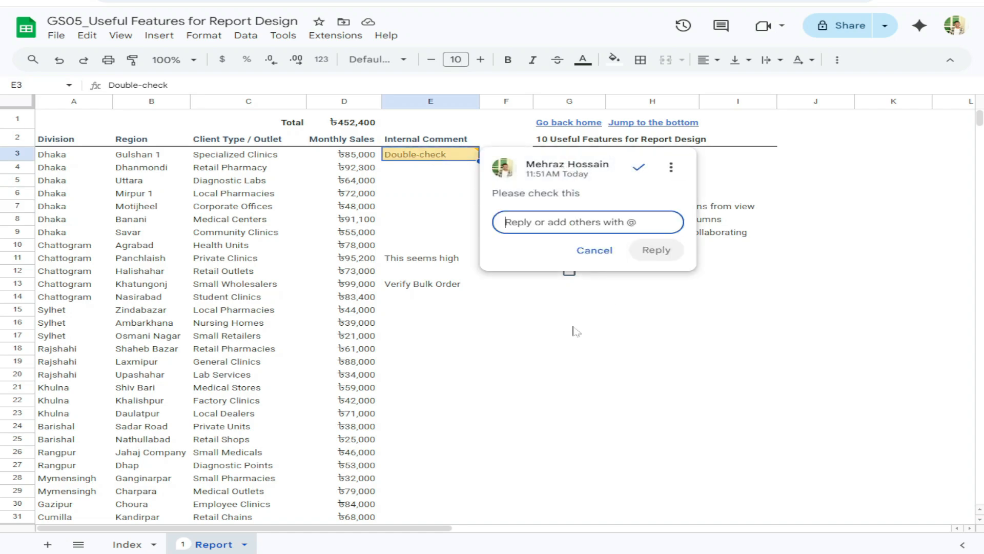
{"action": "left_click", "coordinate": [638, 167]}
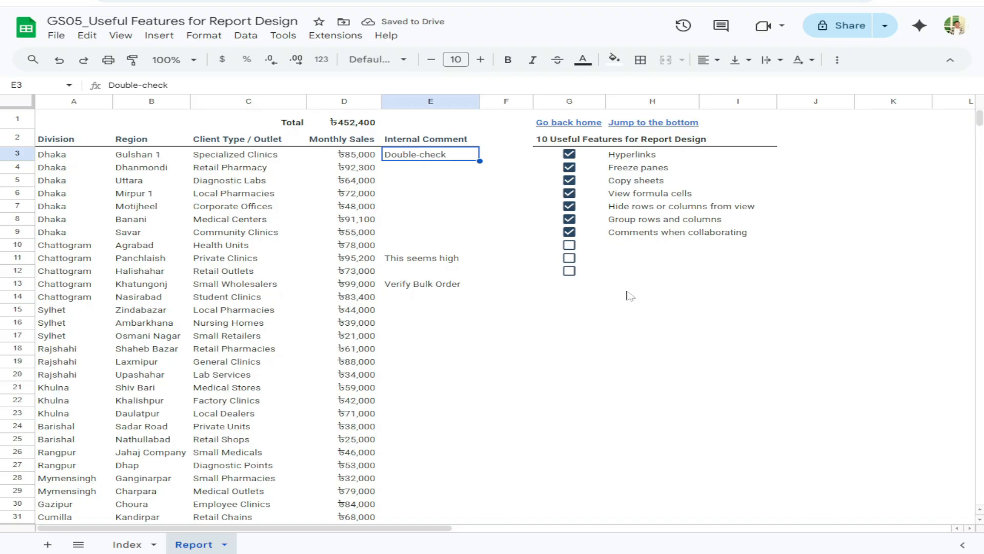
Tick the feature checkbox in G10 of the report design feature list
{"action": "left_click", "coordinate": [569, 245]}
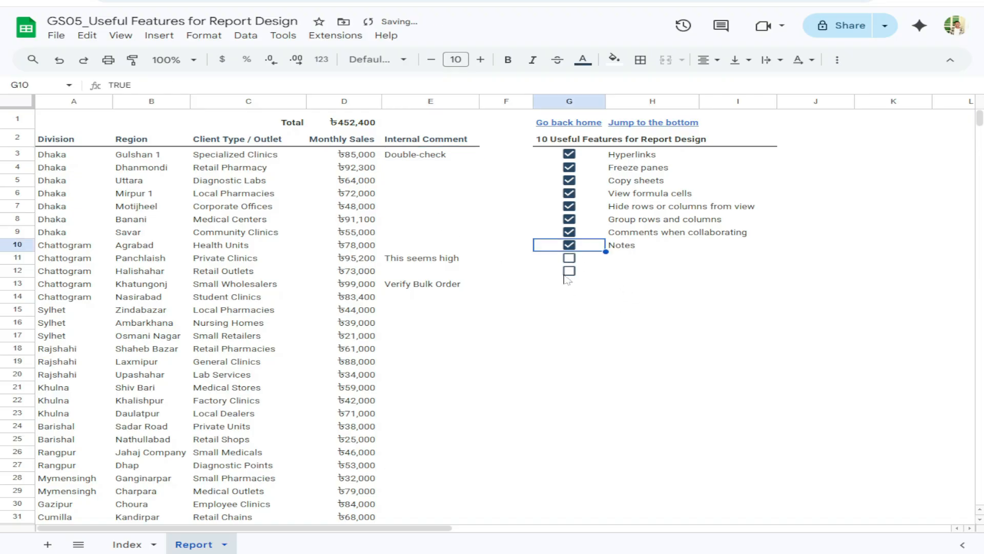
Insert a note on the Internal Comment header E2 with the client types copied from C4:C17, enlarging the note box to fit
{"action": "left_click", "coordinate": [426, 168]}
{"action": "left_click_drag", "start_coordinate": [227, 172], "coordinate": [254, 339]}
{"action": "key", "text": "ctrl+c"}
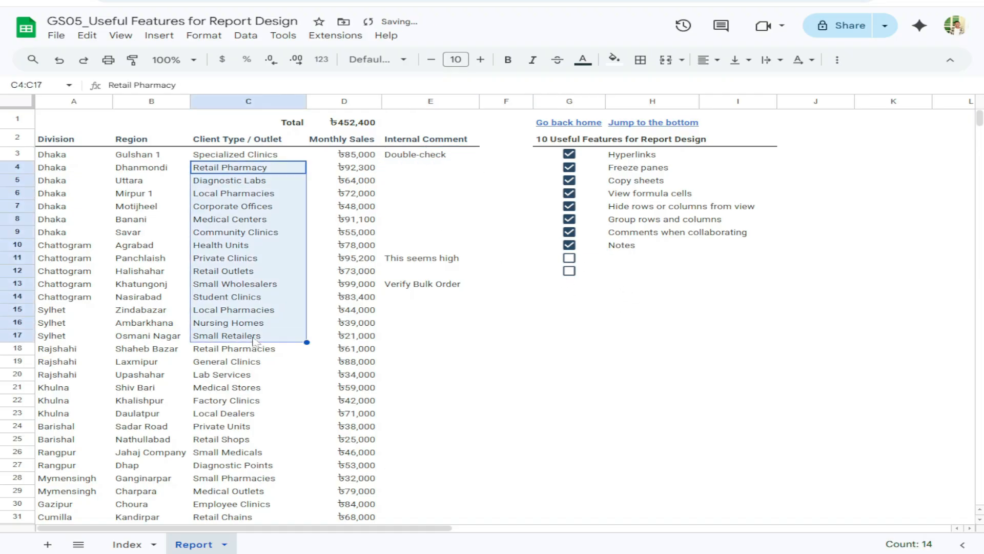
{"action": "left_click", "coordinate": [453, 209]}
{"action": "left_click", "coordinate": [444, 140]}
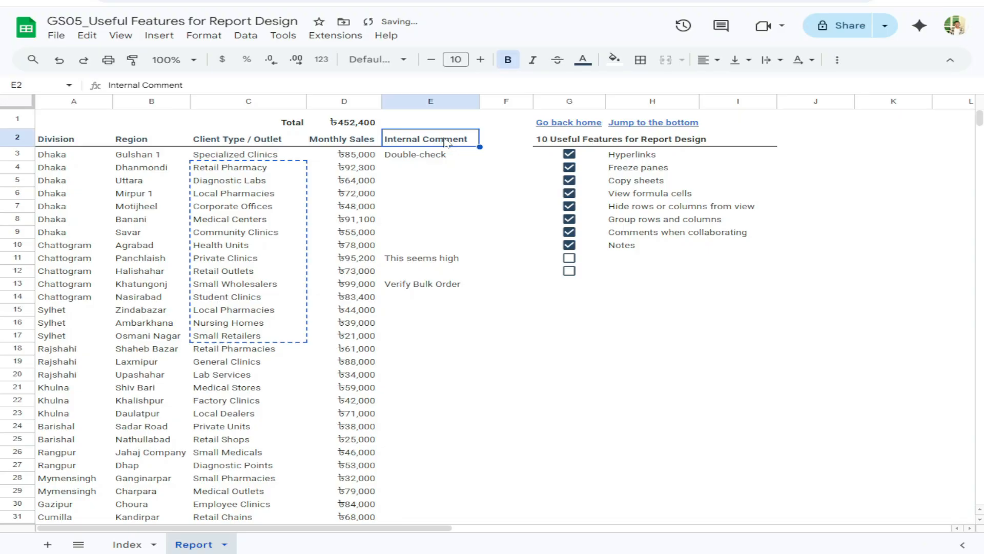
{"action": "right_click", "coordinate": [446, 143]}
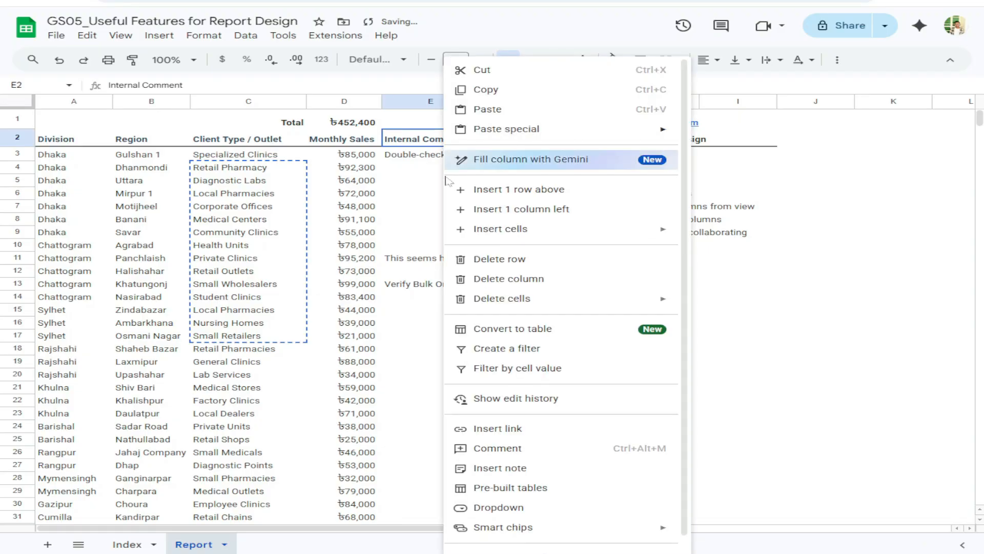
{"action": "left_click", "coordinate": [509, 465]}
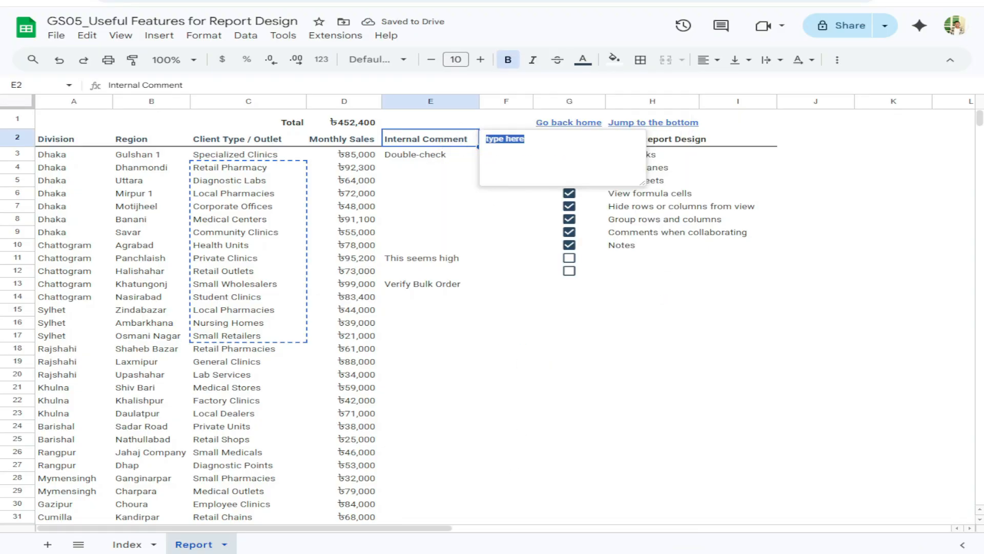
{"action": "key", "text": "ctrl+v"}
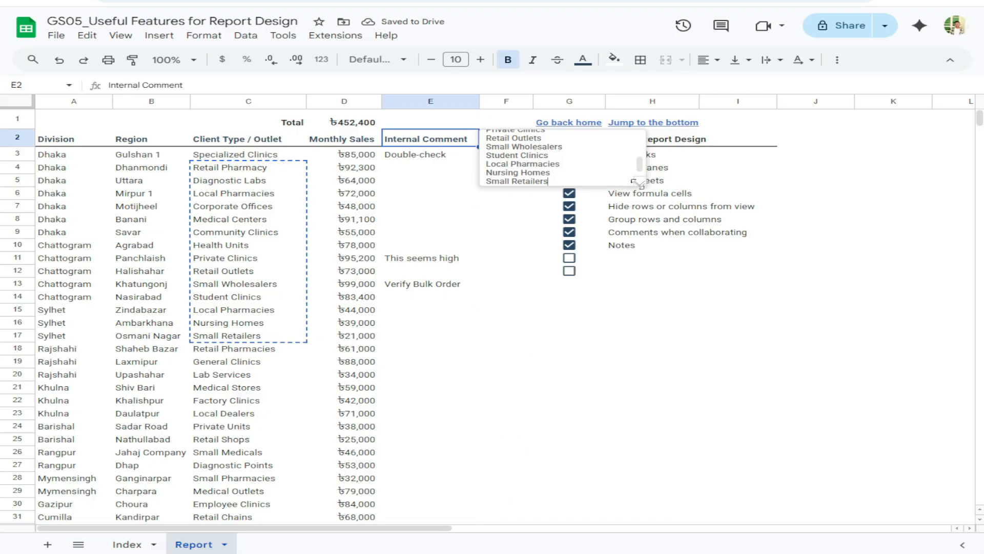
{"action": "left_click_drag", "start_coordinate": [639, 185], "coordinate": [810, 420]}
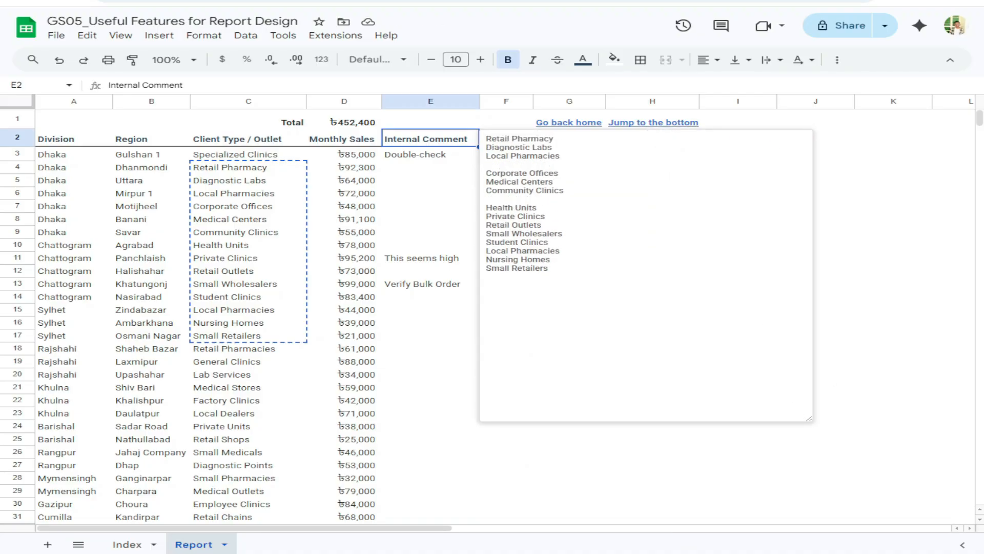
{"action": "left_click", "coordinate": [435, 170]}
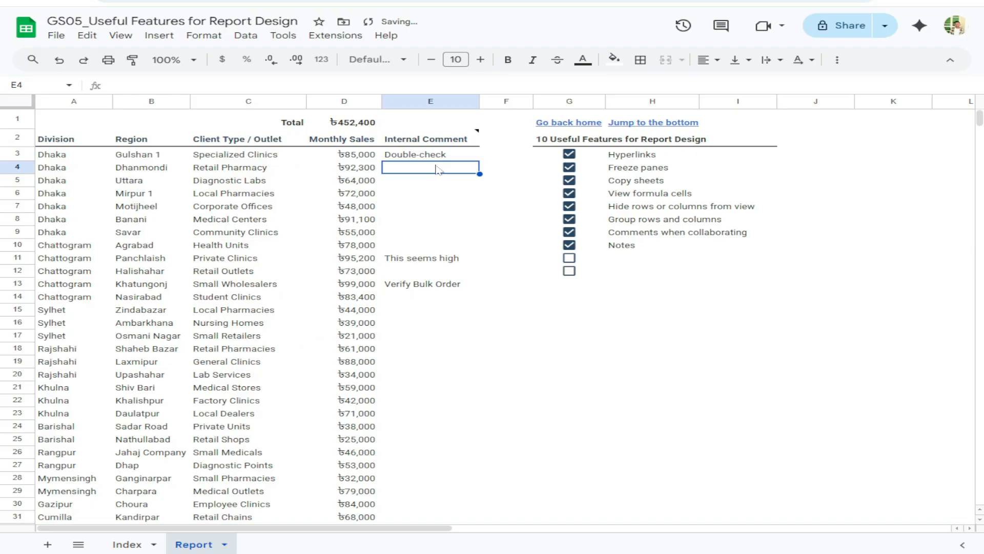
Review the note on the Internal Comment header E2 and delete all of its text to remove it
{"action": "left_click", "coordinate": [459, 139]}
{"action": "scroll", "coordinate": [484, 149], "scroll_direction": "down", "scroll_amount": 1}
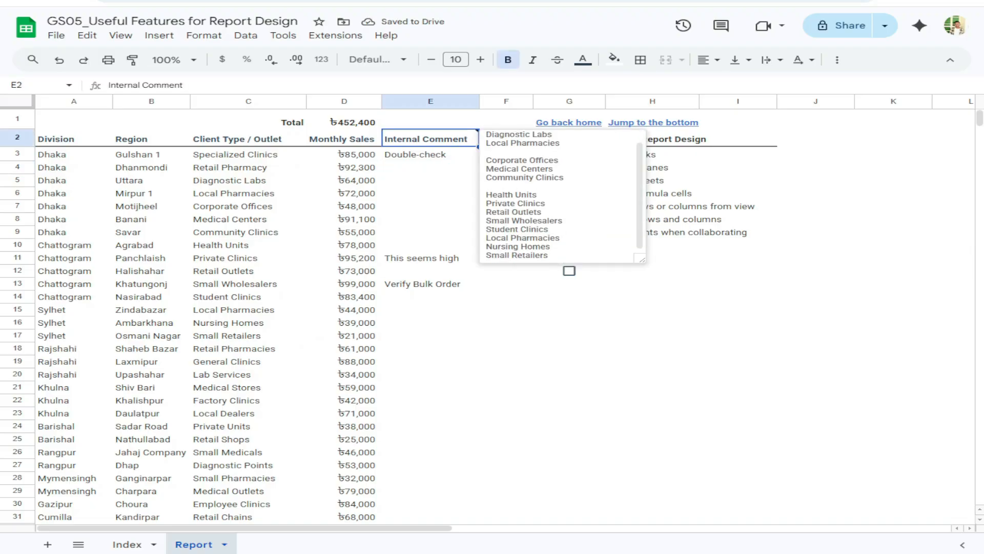
{"action": "scroll", "coordinate": [561, 197], "scroll_direction": "up", "scroll_amount": 1}
{"action": "key", "text": "ctrl+a"}
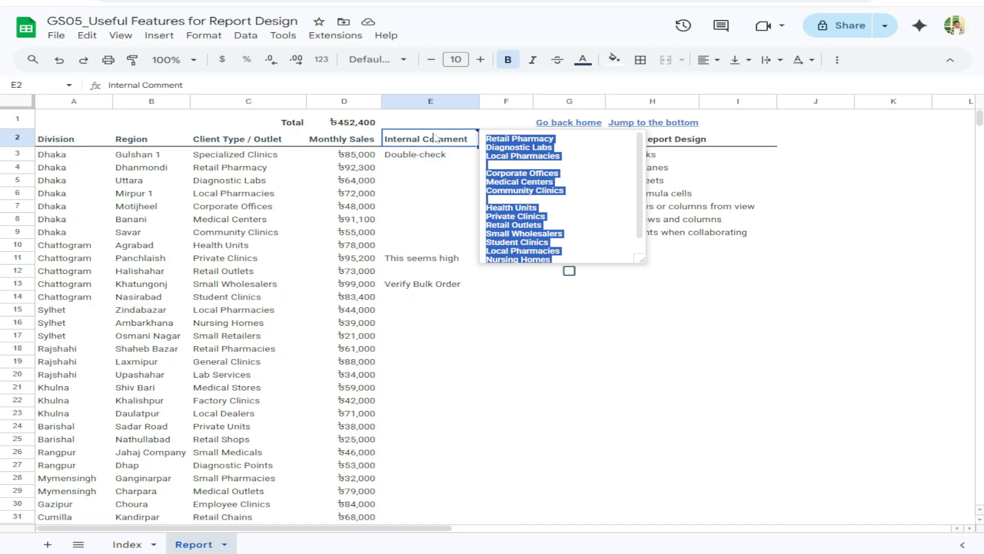
{"action": "key", "text": "BackSpace"}
{"action": "left_click", "coordinate": [437, 176]}
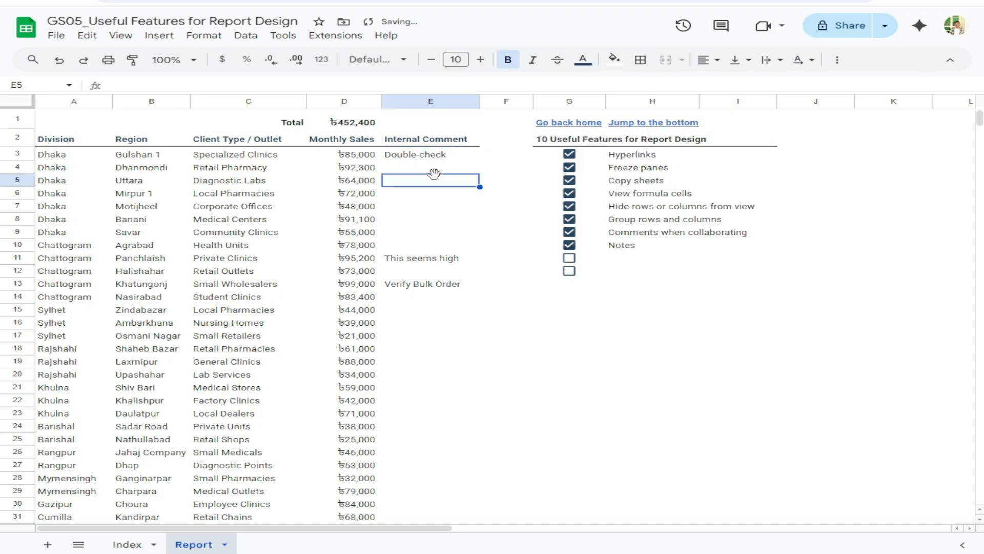
{"action": "left_click", "coordinate": [443, 141]}
{"action": "left_click", "coordinate": [450, 172]}
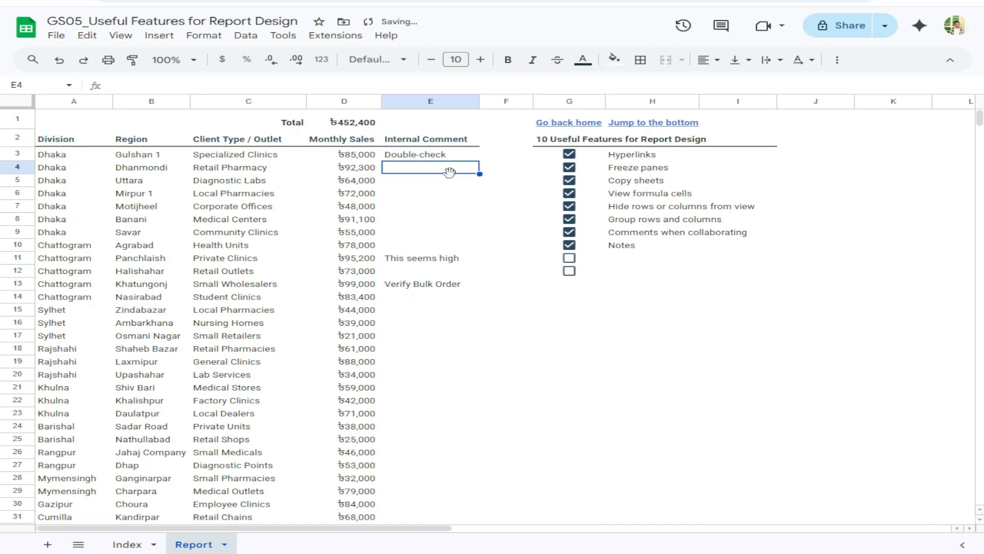
{"action": "left_click", "coordinate": [457, 140]}
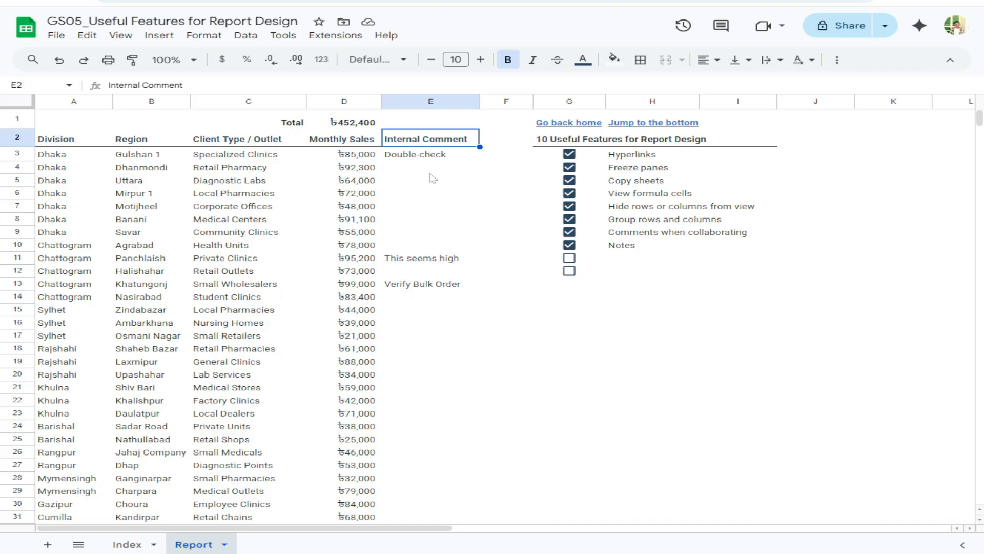
Tick the feature checkbox in G11 of the report design feature list
{"action": "left_click", "coordinate": [569, 257]}
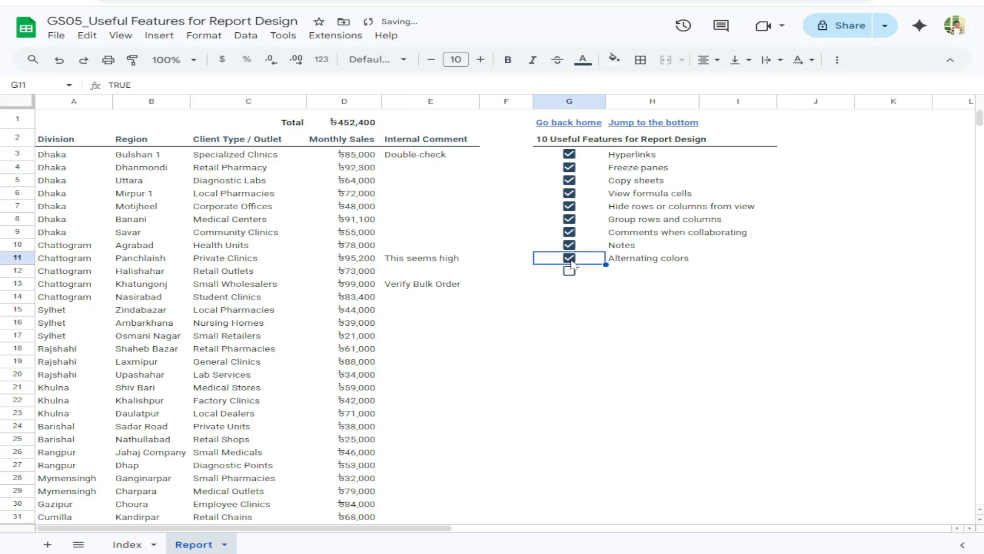
{"action": "left_click", "coordinate": [565, 333]}
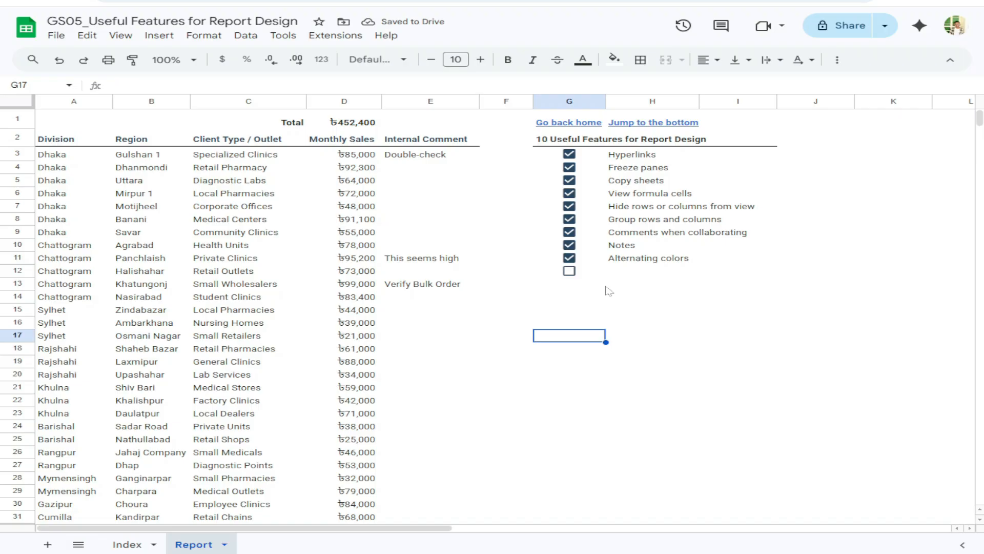
{"action": "scroll", "coordinate": [227, 253], "scroll_direction": "down", "scroll_amount": 5}
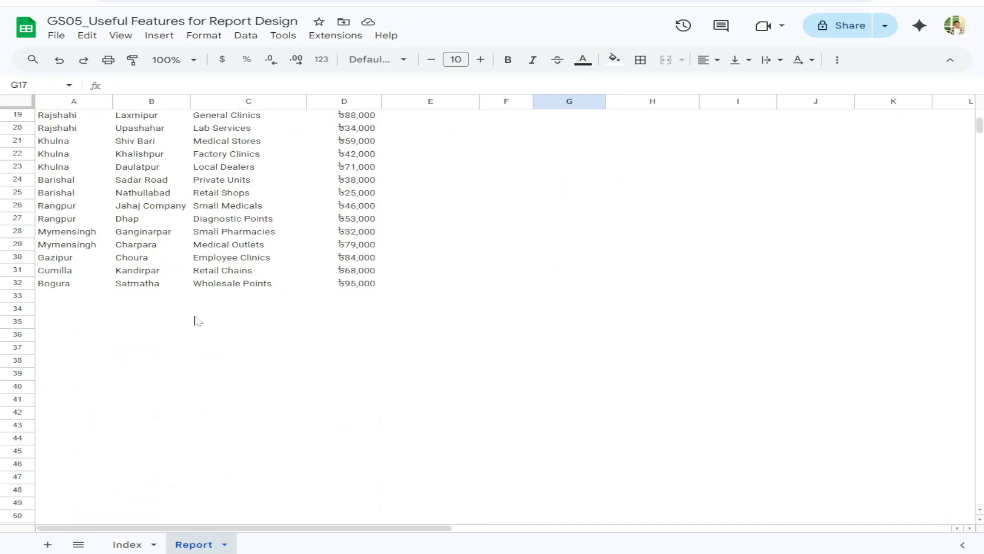
{"action": "scroll", "coordinate": [195, 283], "scroll_direction": "up", "scroll_amount": 5}
{"action": "left_click_drag", "start_coordinate": [65, 156], "coordinate": [417, 367]}
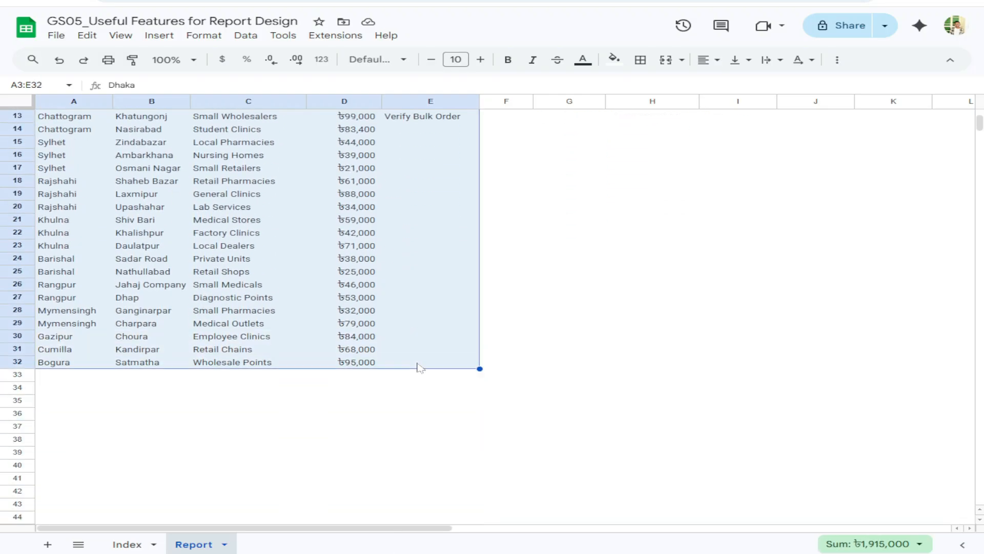
{"action": "scroll", "coordinate": [389, 301], "scroll_direction": "up", "scroll_amount": 4}
{"action": "left_click", "coordinate": [311, 205]}
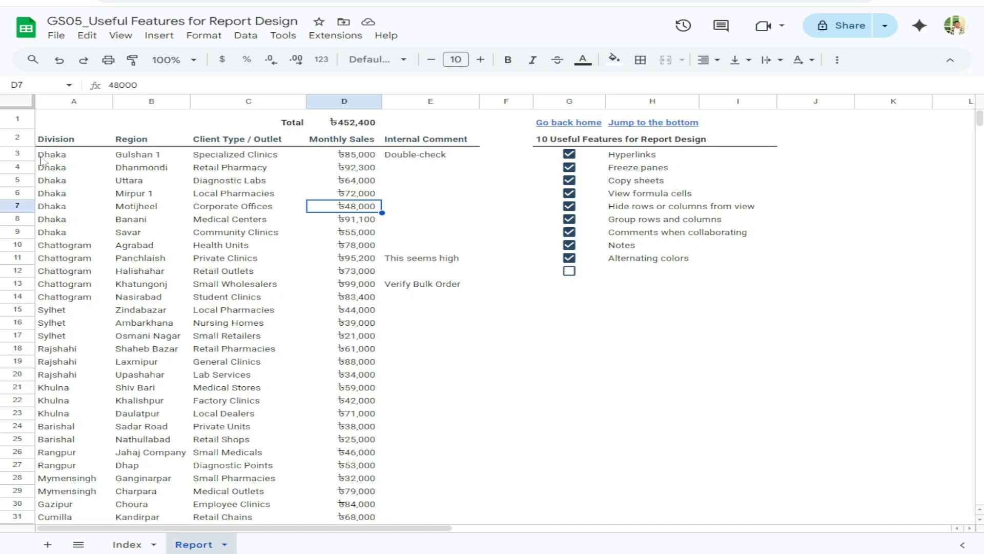
{"action": "left_click_drag", "start_coordinate": [51, 156], "coordinate": [423, 172]}
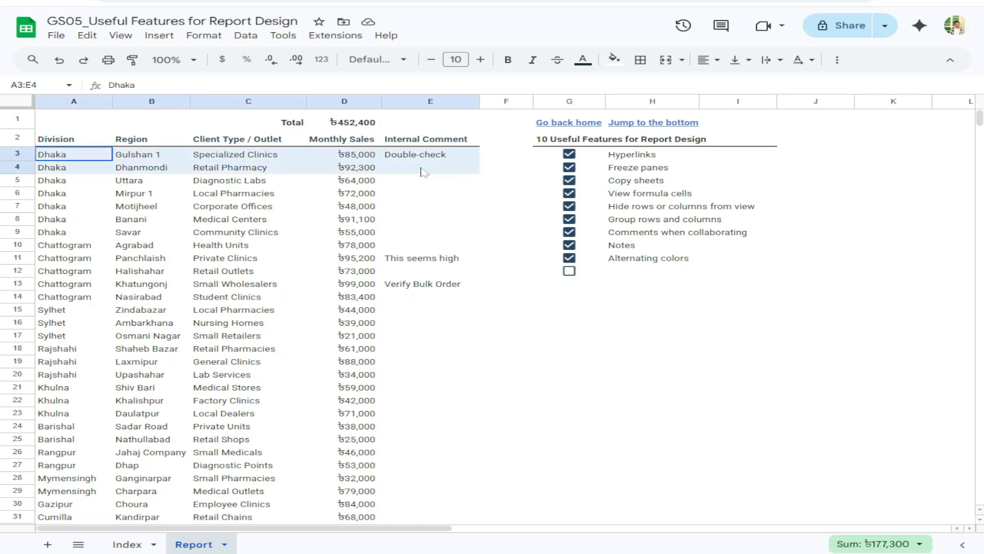
{"action": "left_click", "coordinate": [128, 159]}
{"action": "left_click", "coordinate": [72, 157]}
{"action": "key", "text": "ctrl+a"}
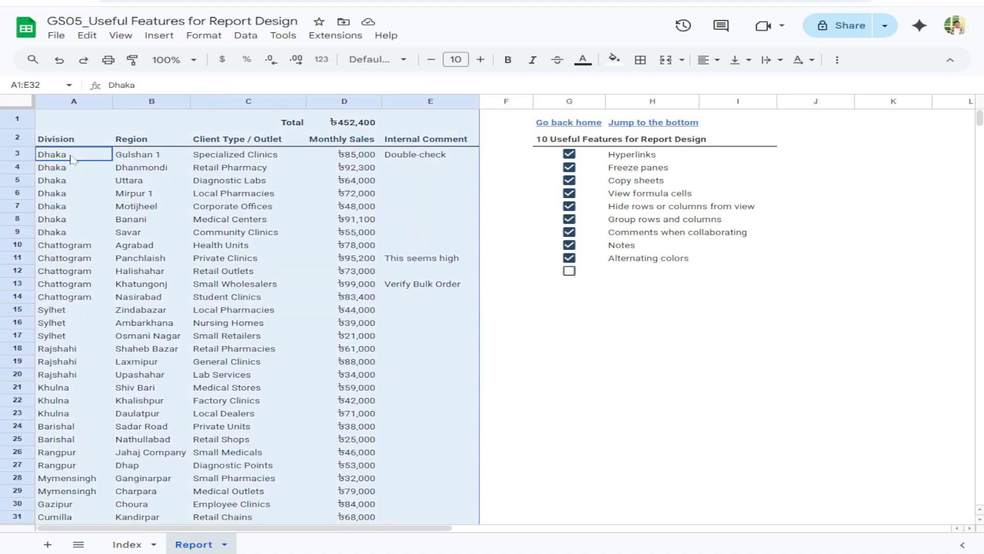
{"action": "left_click", "coordinate": [134, 167]}
{"action": "left_click", "coordinate": [66, 140]}
{"action": "left_click", "coordinate": [68, 165]}
Apply alternating colors to the sales table range A2:E32 with the header style turned off
{"action": "left_click_drag", "start_coordinate": [64, 143], "coordinate": [419, 542]}
{"action": "left_click_drag", "start_coordinate": [418, 444], "coordinate": [391, 355]}
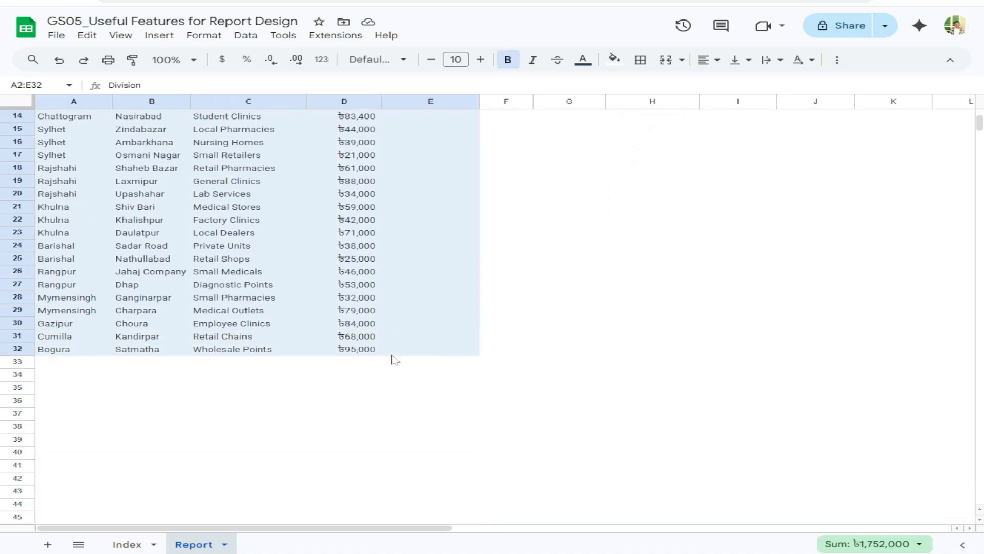
{"action": "scroll", "coordinate": [367, 260], "scroll_direction": "up", "scroll_amount": 5}
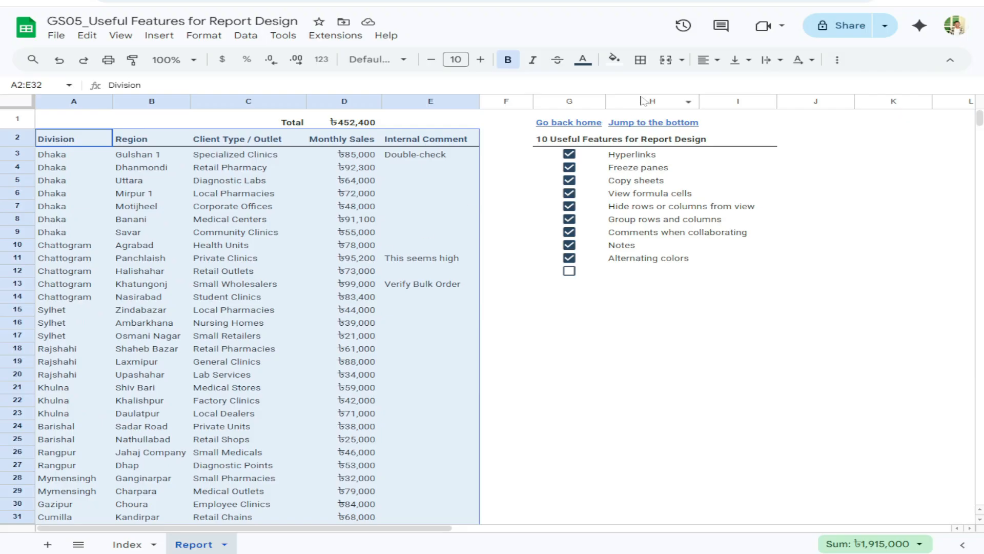
{"action": "left_click", "coordinate": [615, 61]}
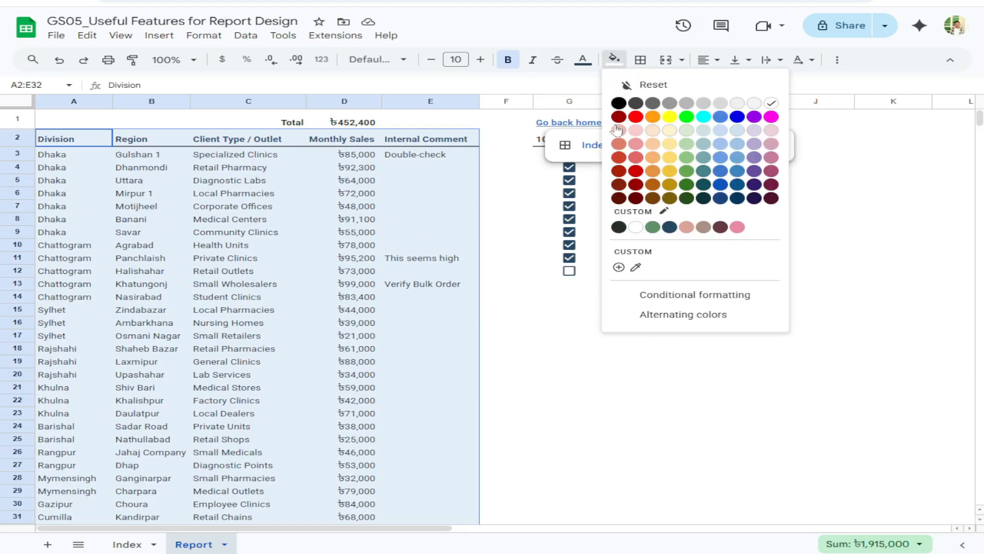
{"action": "left_click", "coordinate": [668, 317]}
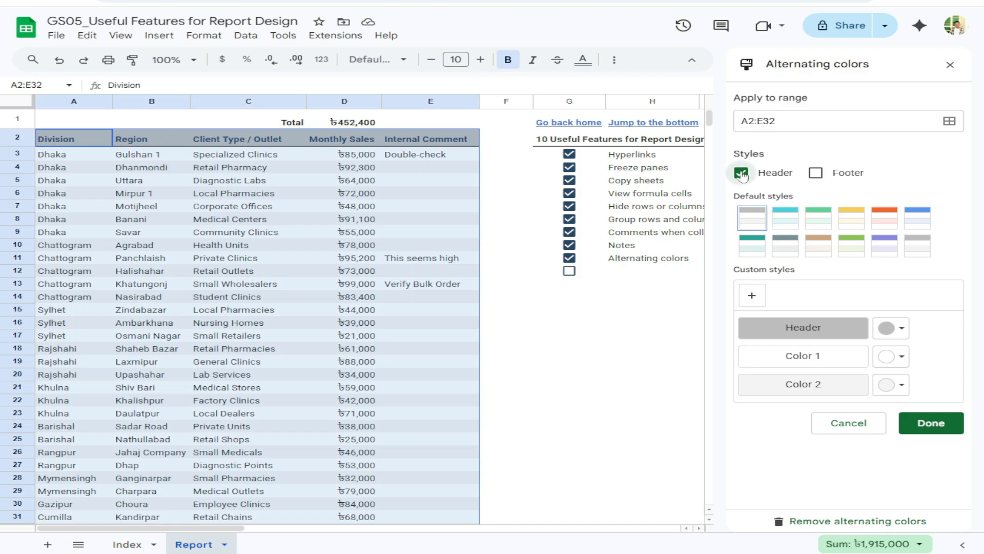
{"action": "left_click", "coordinate": [742, 175]}
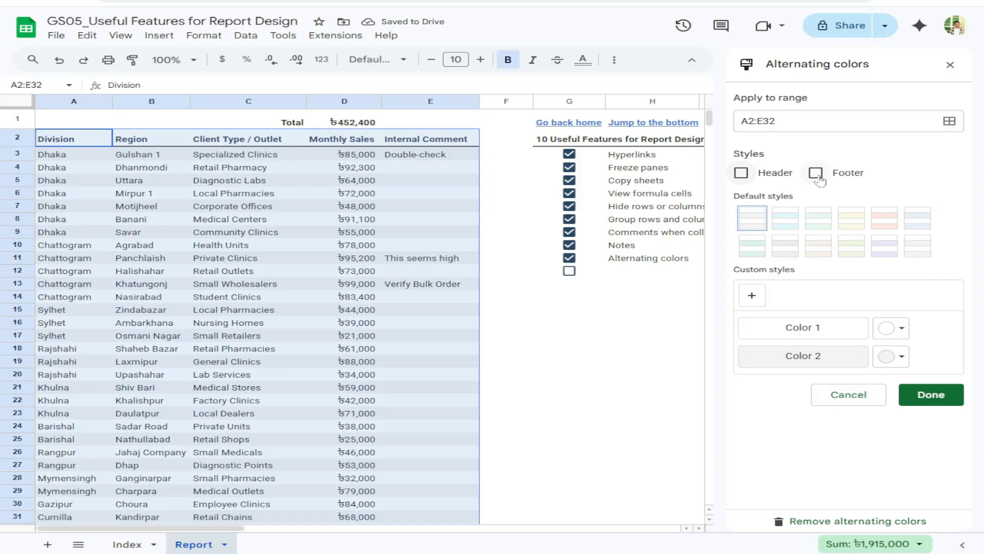
Try the orange, purple and tan default alternating color styles on the range A2:E32
{"action": "scroll", "coordinate": [155, 359], "scroll_direction": "down", "scroll_amount": 3}
{"action": "scroll", "coordinate": [155, 359], "scroll_direction": "up", "scroll_amount": 3}
{"action": "scroll", "coordinate": [167, 384], "scroll_direction": "down", "scroll_amount": 4}
{"action": "left_click", "coordinate": [882, 221]}
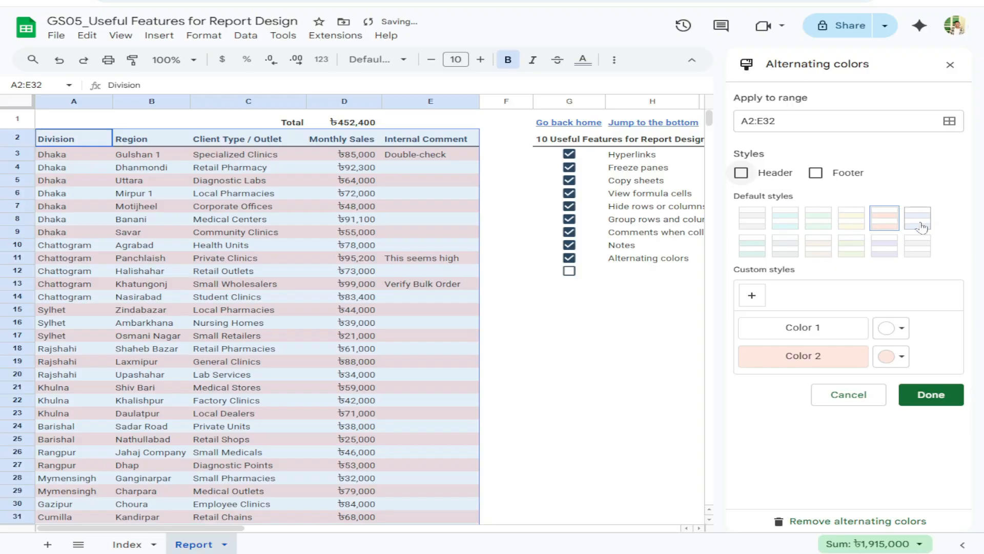
{"action": "left_click", "coordinate": [884, 245]}
{"action": "left_click", "coordinate": [829, 251]}
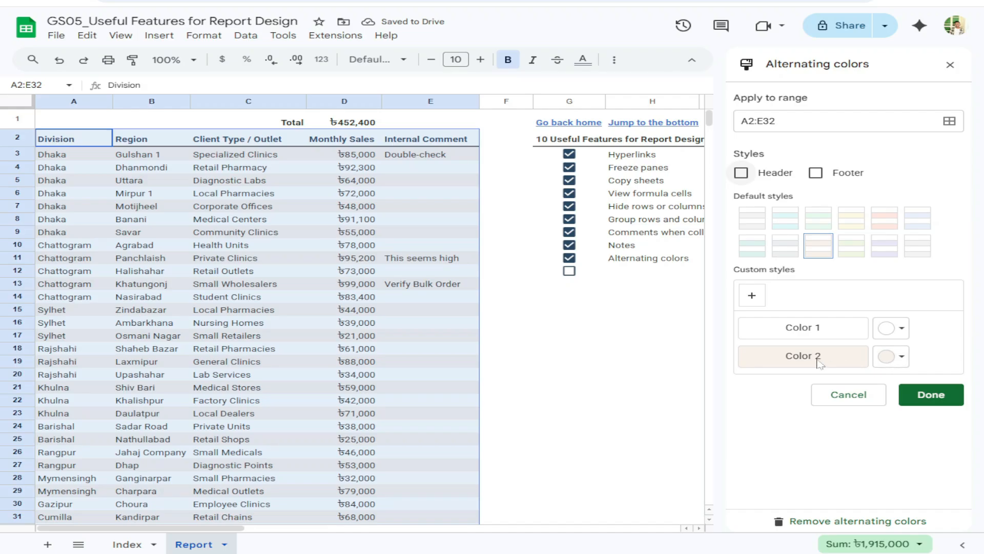
Set the alternating colors of A2:E32 to the first default style in light grey and finish the setup
{"action": "left_click", "coordinate": [758, 225]}
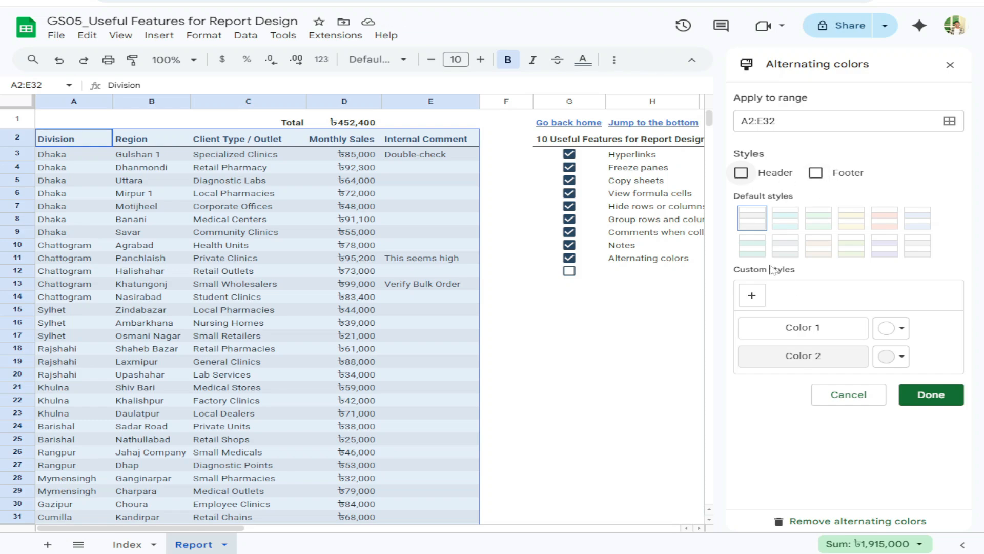
{"action": "scroll", "coordinate": [336, 328], "scroll_direction": "down", "scroll_amount": 4}
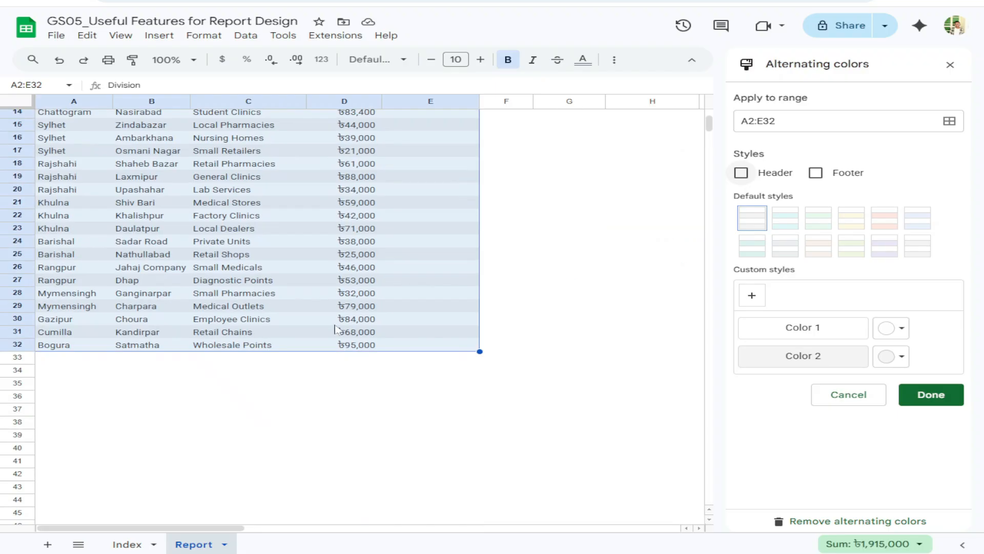
{"action": "scroll", "coordinate": [335, 329], "scroll_direction": "up", "scroll_amount": 4}
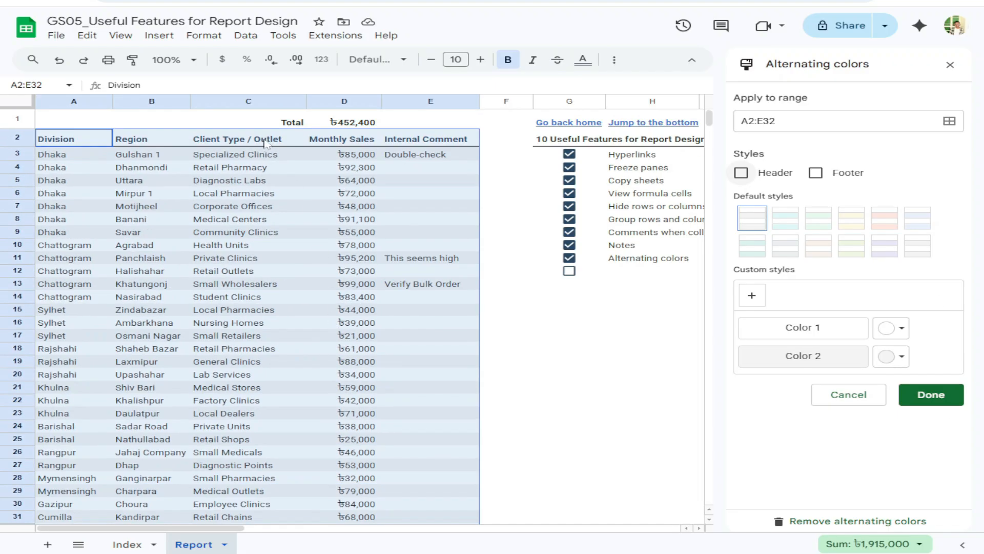
{"action": "left_click", "coordinate": [931, 394]}
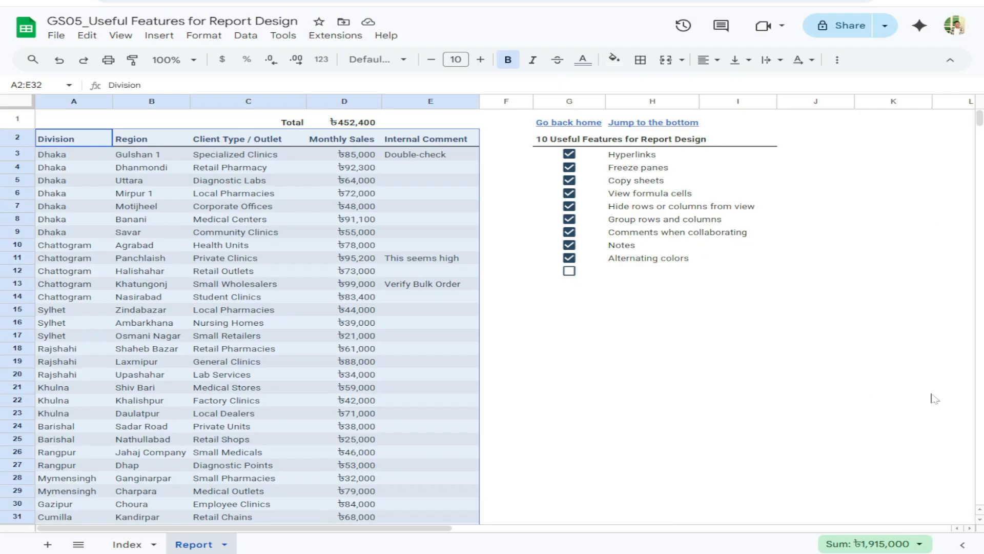
Enter Noakhali in A33 directly below the table to test whether the alternating colors extend to new rows
{"action": "left_click", "coordinate": [374, 207]}
{"action": "scroll", "coordinate": [266, 277], "scroll_direction": "down", "scroll_amount": 3}
{"action": "scroll", "coordinate": [266, 278], "scroll_direction": "down", "scroll_amount": 2}
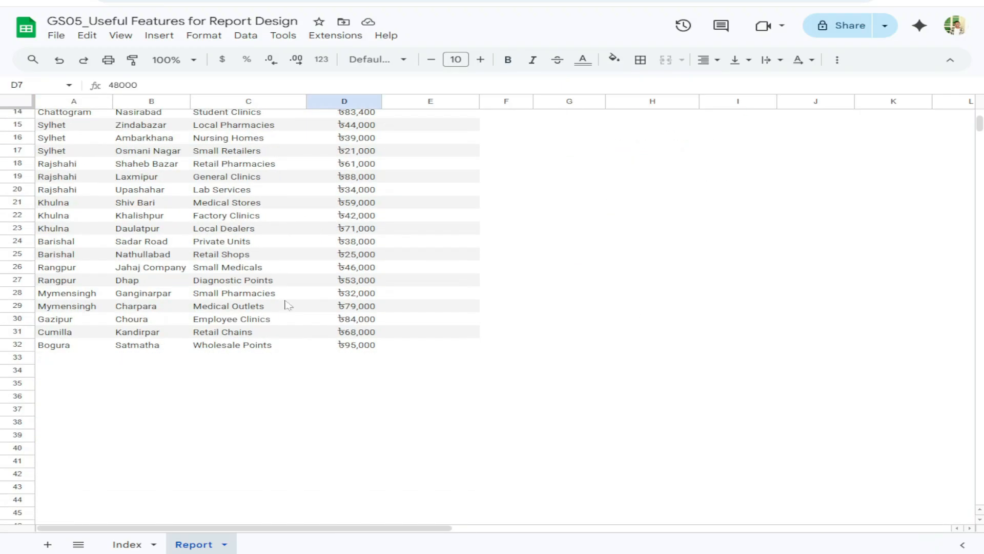
{"action": "scroll", "coordinate": [283, 300], "scroll_direction": "up", "scroll_amount": 4}
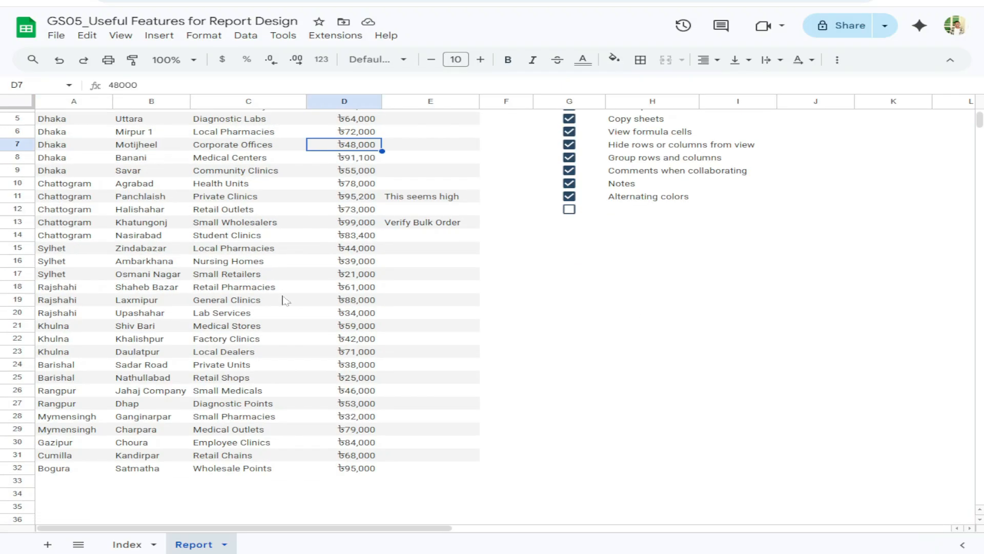
{"action": "scroll", "coordinate": [283, 300], "scroll_direction": "down", "scroll_amount": 2}
{"action": "left_click", "coordinate": [75, 421]}
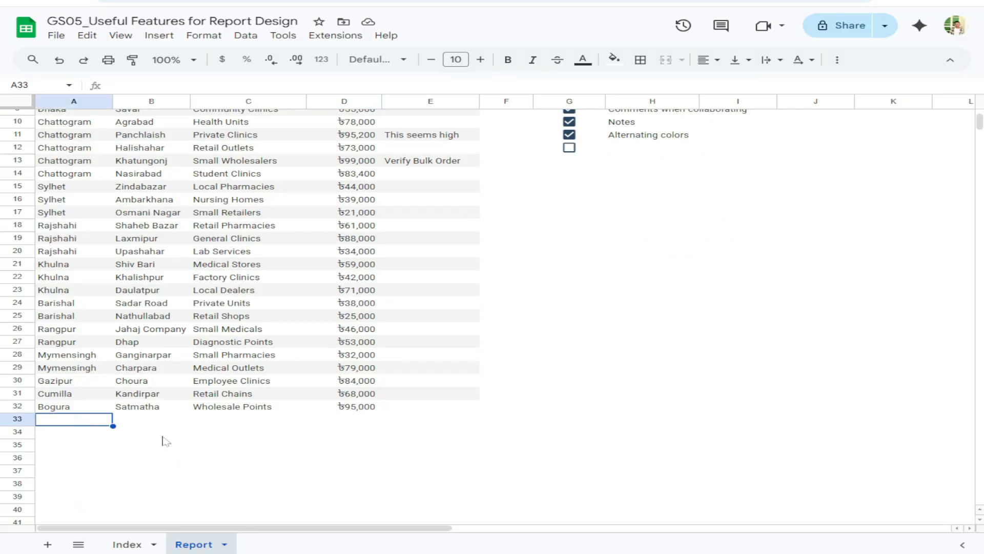
{"action": "left_click", "coordinate": [147, 422]}
{"action": "left_click", "coordinate": [86, 422]}
{"action": "type", "text": "Noa"}
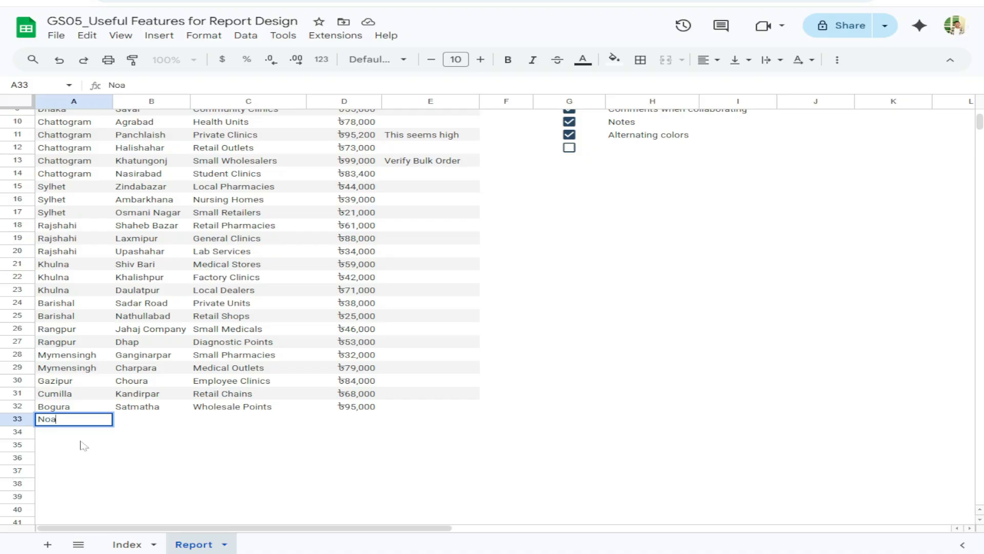
{"action": "type", "text": "khali"}
{"action": "key", "text": "Return"}
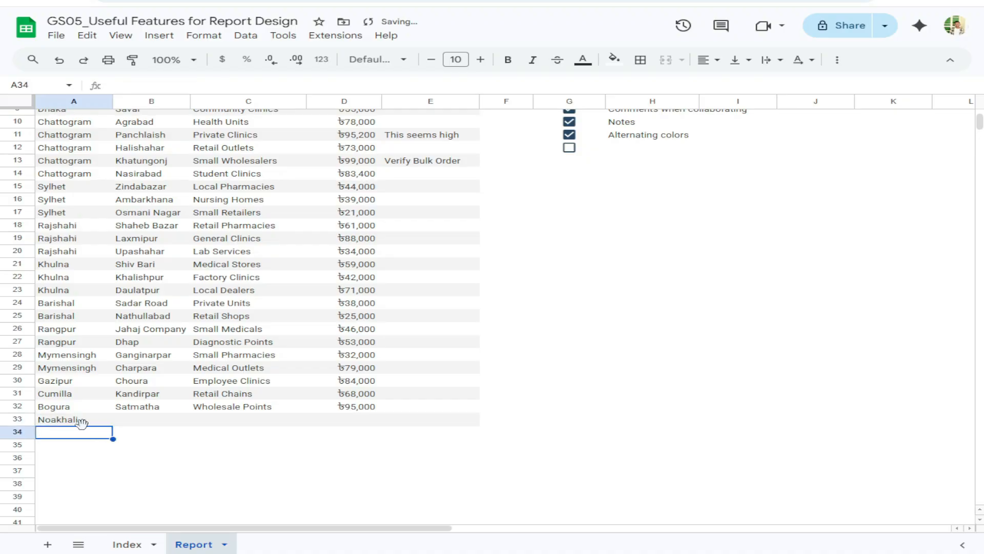
Check the banding across A33:E33 and delete the test entry Noakhali from A33
{"action": "left_click_drag", "start_coordinate": [76, 422], "coordinate": [440, 420]}
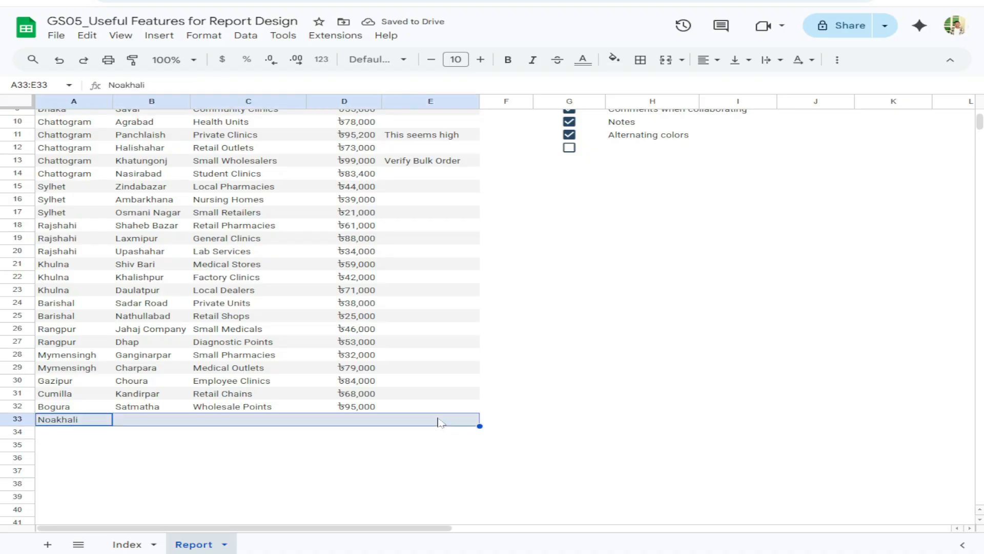
{"action": "left_click", "coordinate": [81, 434]}
{"action": "left_click", "coordinate": [81, 421]}
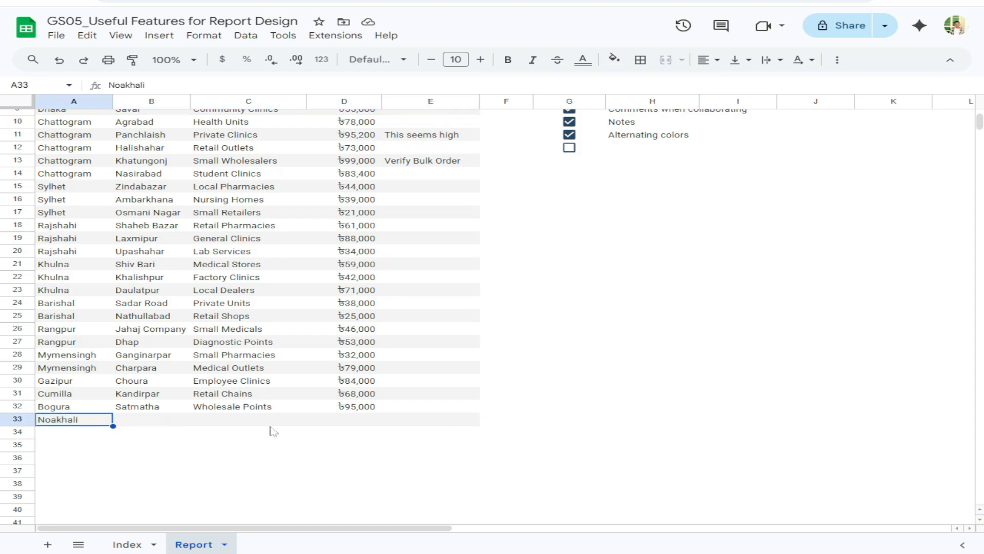
{"action": "key", "text": "Delete"}
{"action": "key", "text": "Down"}
{"action": "key", "text": "Down"}
{"action": "key", "text": "Down"}
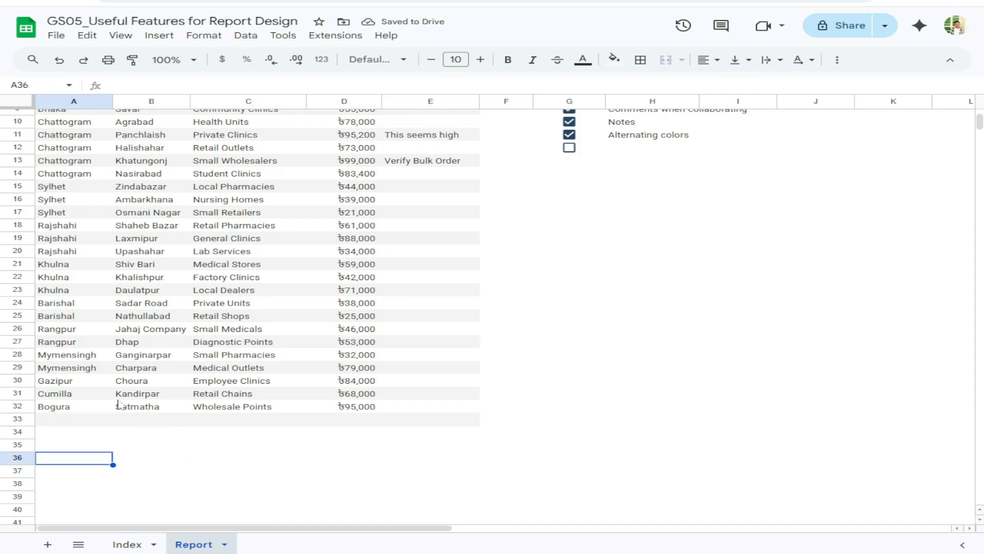
Tick the feature checkbox in G12 of the report design feature list
{"action": "scroll", "coordinate": [137, 369], "scroll_direction": "up", "scroll_amount": 3}
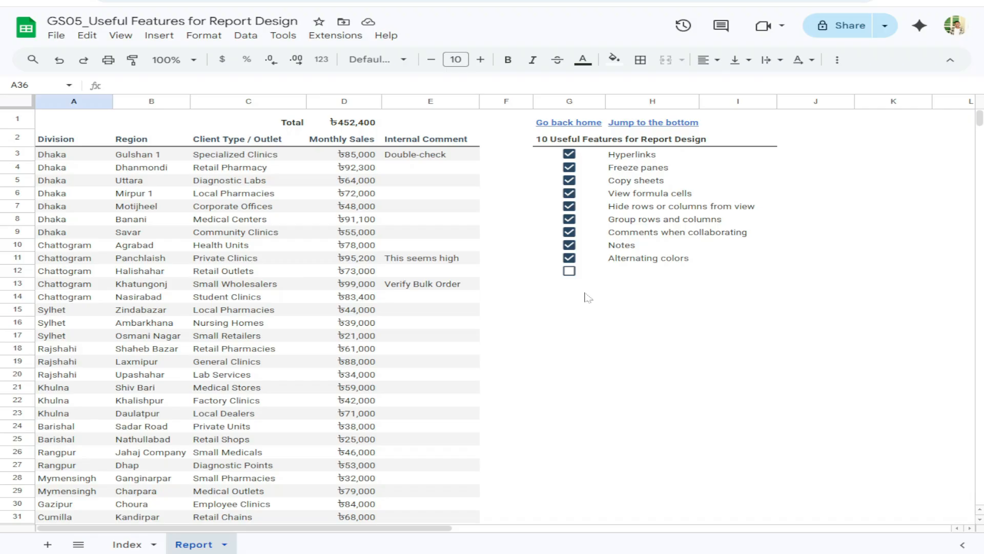
{"action": "left_click", "coordinate": [569, 272]}
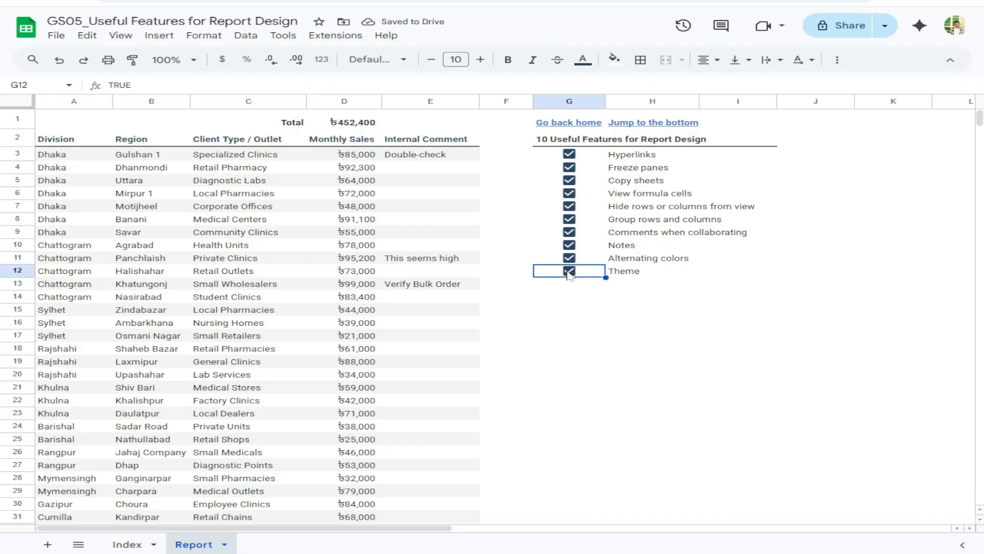
Open the spreadsheet's theme choices and browse the available presets
{"action": "scroll", "coordinate": [275, 241], "scroll_direction": "down", "scroll_amount": 3}
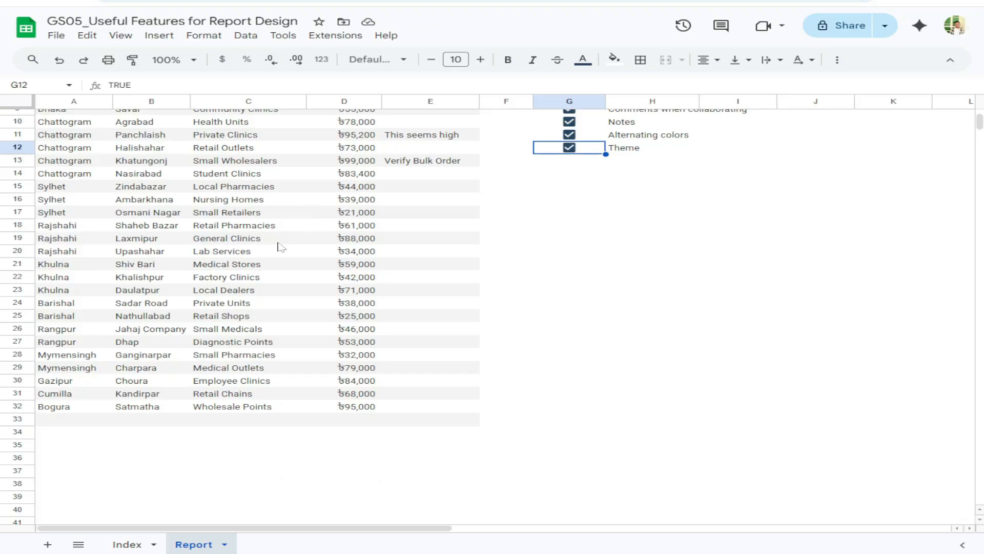
{"action": "scroll", "coordinate": [281, 245], "scroll_direction": "up", "scroll_amount": 3}
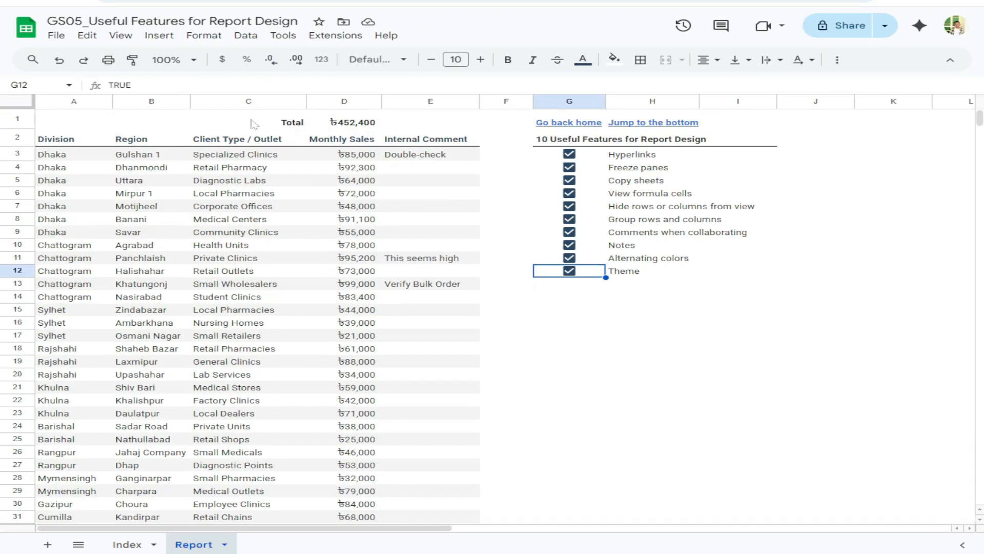
{"action": "left_click", "coordinate": [203, 35]}
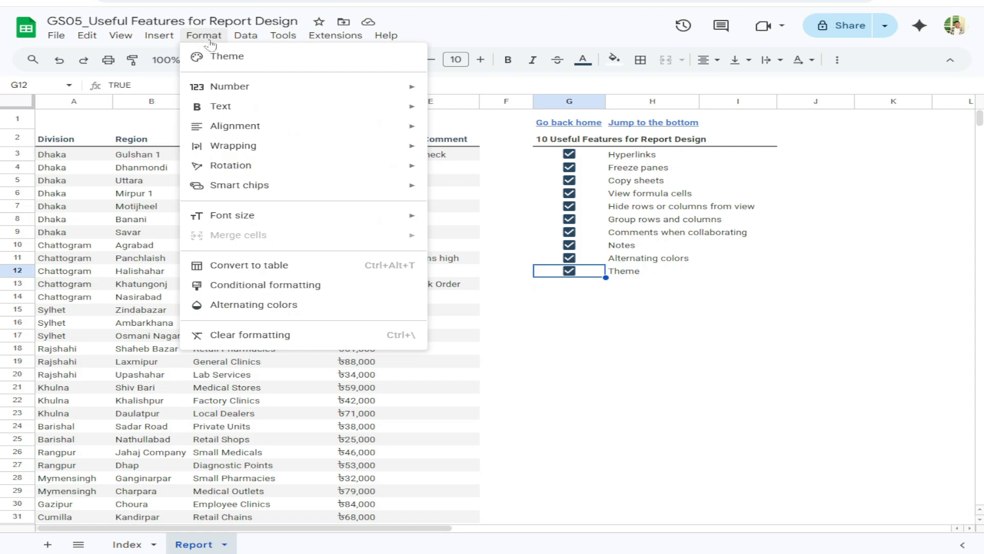
{"action": "left_click", "coordinate": [233, 56]}
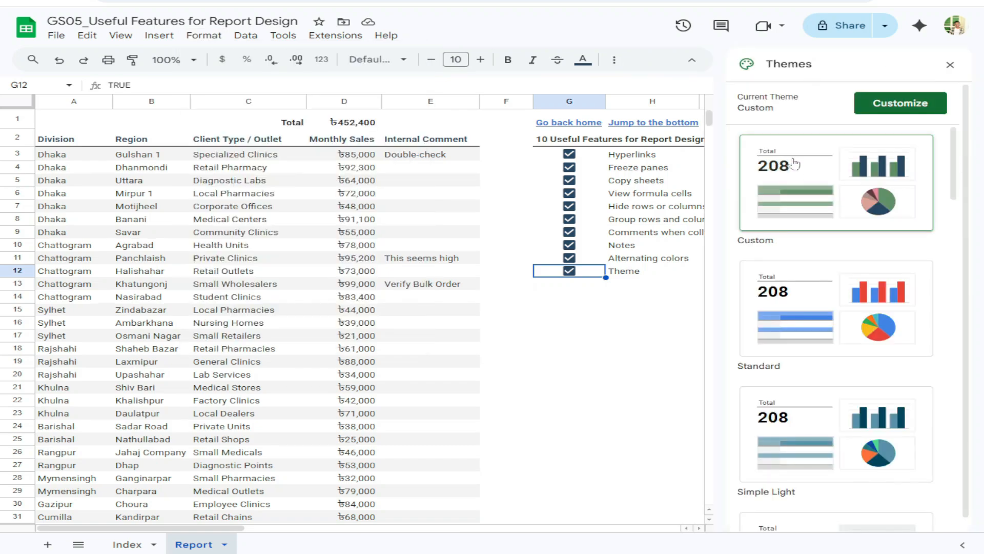
{"action": "scroll", "coordinate": [866, 194], "scroll_direction": "down", "scroll_amount": 20}
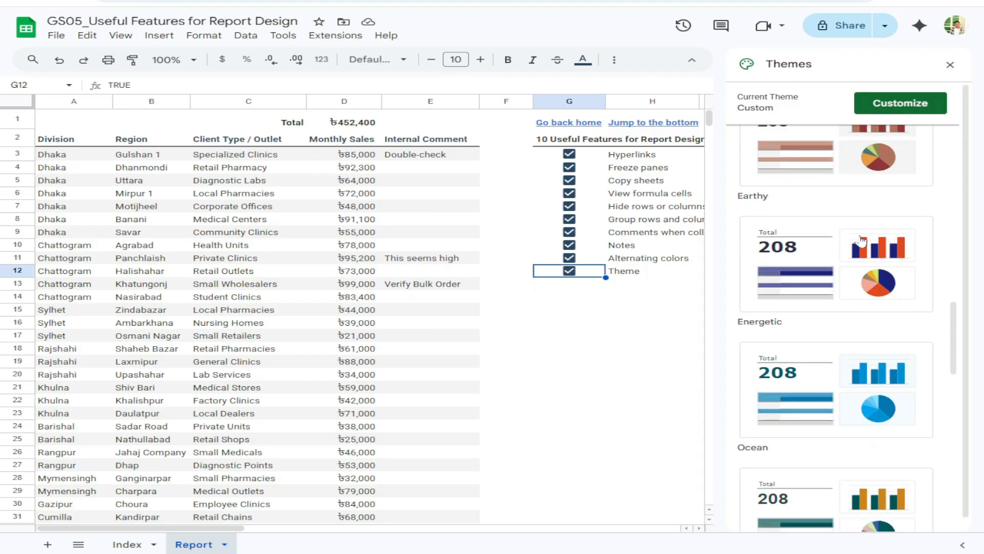
{"action": "scroll", "coordinate": [862, 241], "scroll_direction": "up", "scroll_amount": 20}
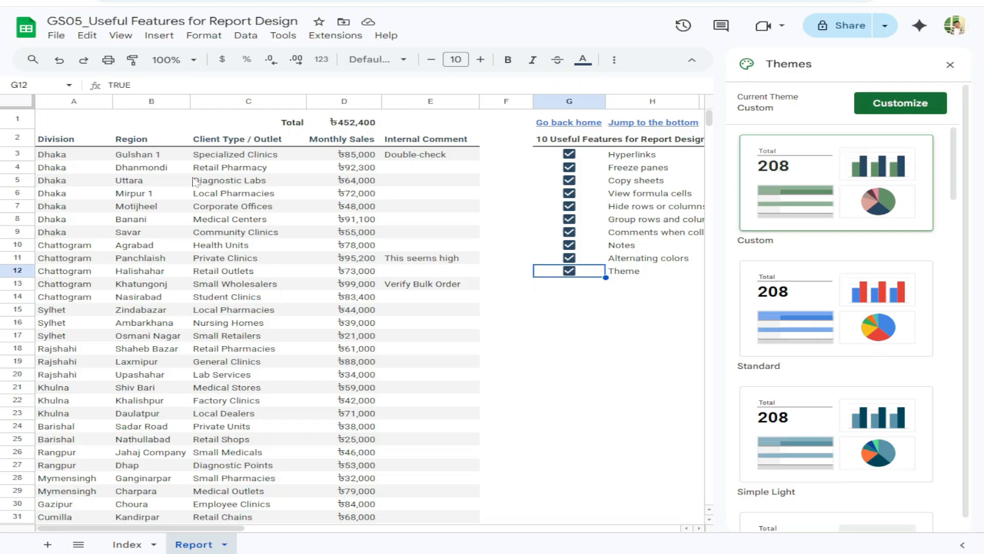
{"action": "scroll", "coordinate": [862, 333], "scroll_direction": "down", "scroll_amount": 10}
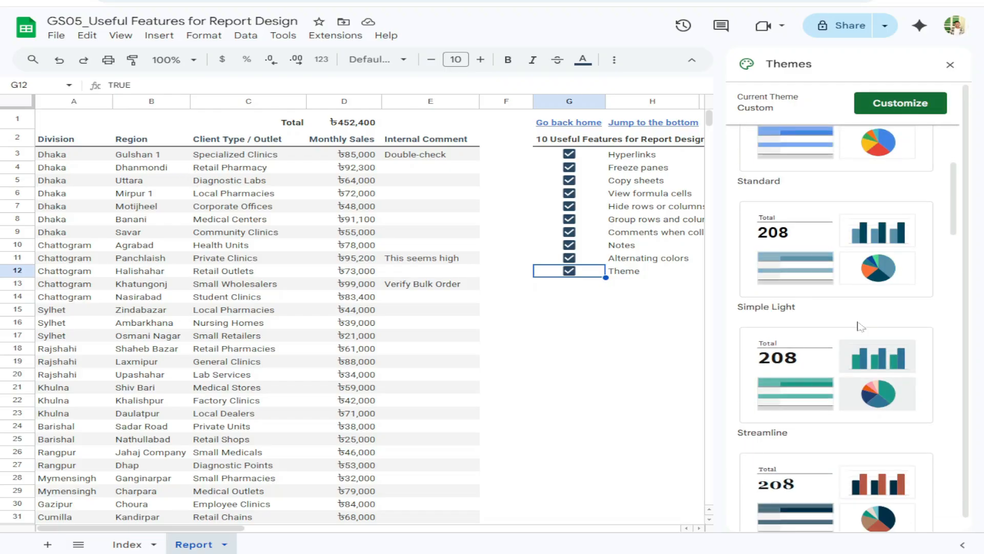
{"action": "scroll", "coordinate": [857, 327], "scroll_direction": "down", "scroll_amount": 12}
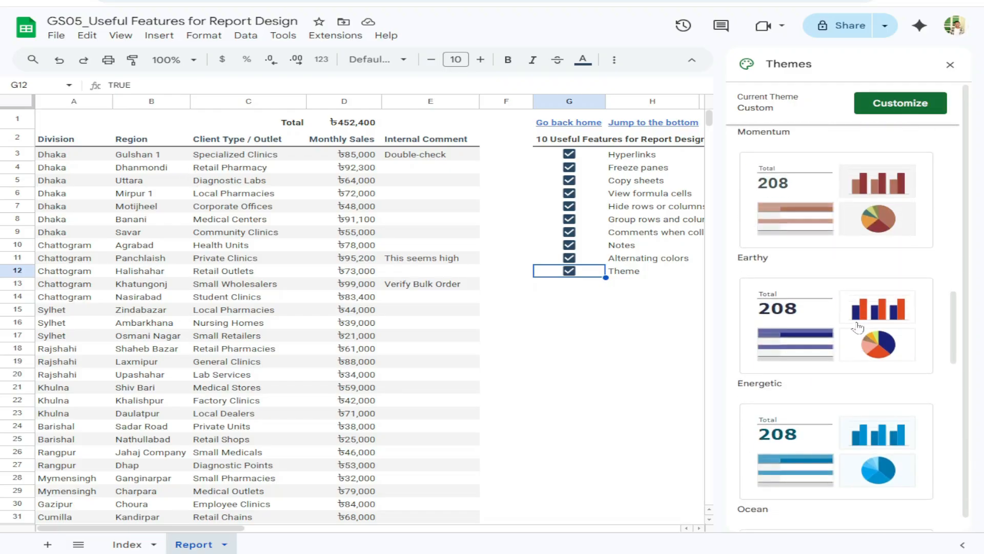
{"action": "scroll", "coordinate": [854, 354], "scroll_direction": "down", "scroll_amount": 5}
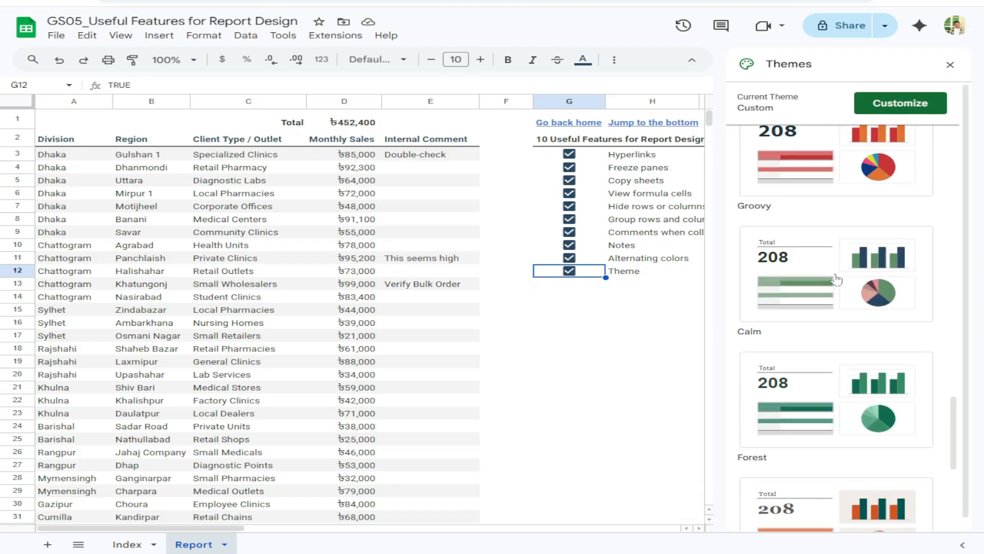
{"action": "scroll", "coordinate": [846, 293], "scroll_direction": "up", "scroll_amount": 20}
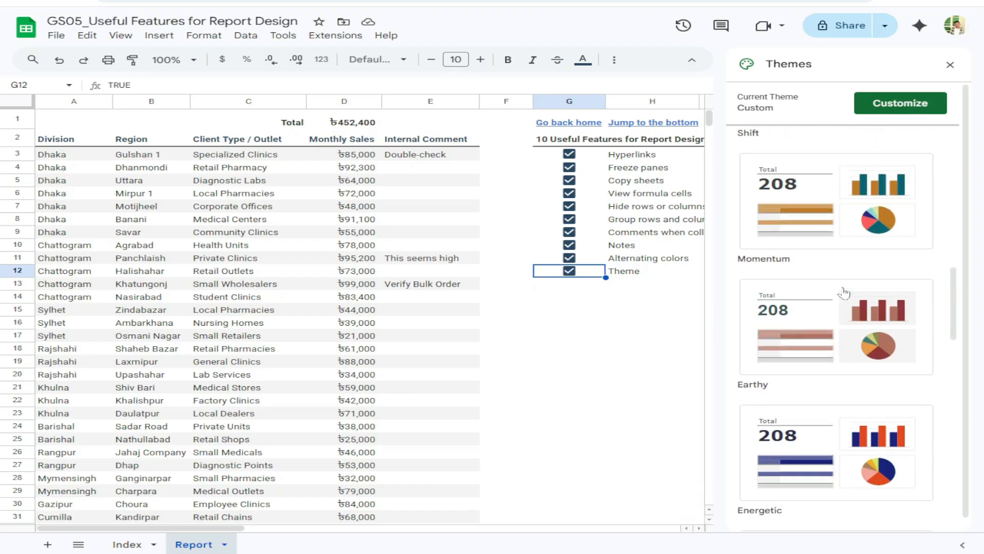
Try the Standard theme and another preset theme on the spreadsheet
{"action": "left_click", "coordinate": [845, 193]}
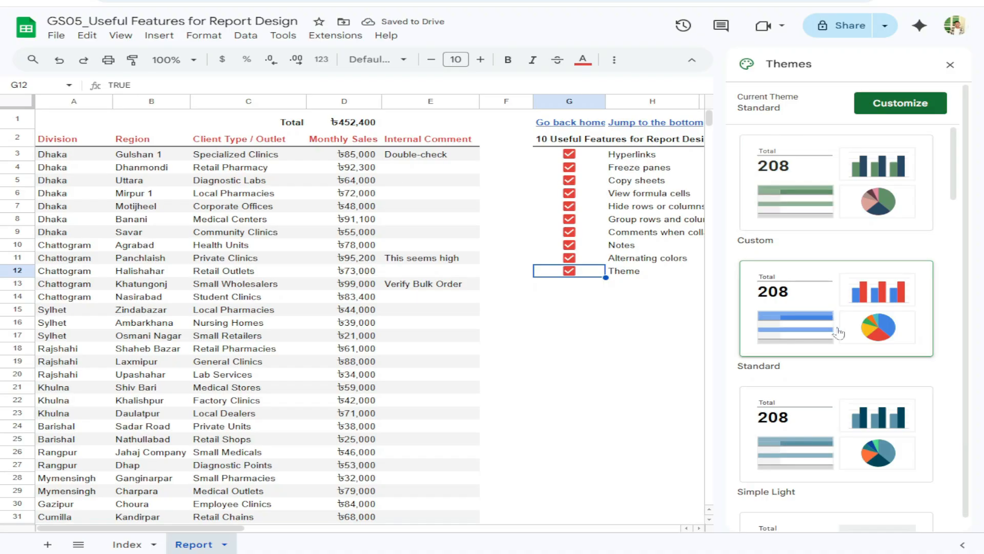
{"action": "scroll", "coordinate": [822, 323], "scroll_direction": "down", "scroll_amount": 2}
{"action": "left_click", "coordinate": [823, 323]}
{"action": "left_click", "coordinate": [822, 321]}
Apply the Shift theme to the spreadsheet and close the theme choices
{"action": "scroll", "coordinate": [821, 325], "scroll_direction": "down", "scroll_amount": 5}
{"action": "left_click", "coordinate": [820, 333]}
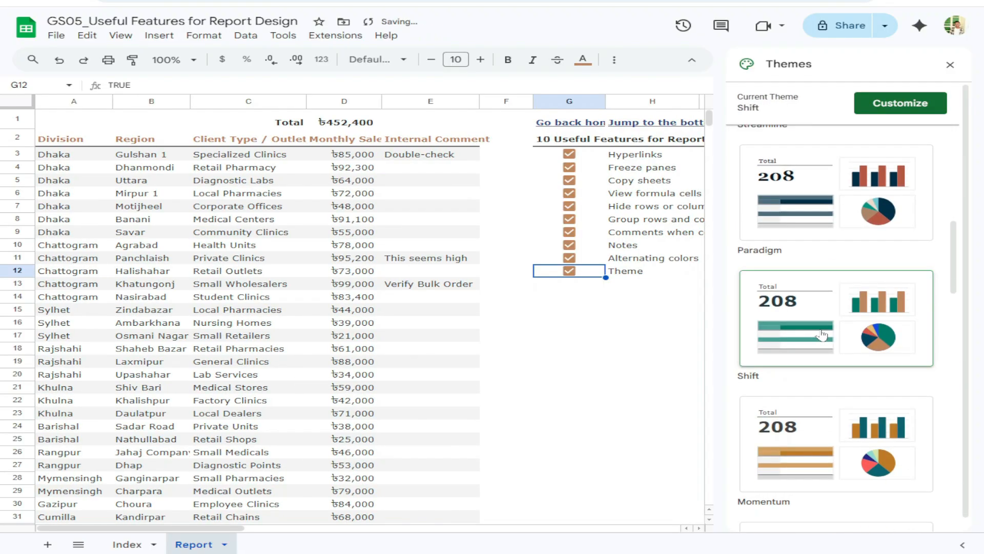
{"action": "left_click", "coordinate": [949, 66]}
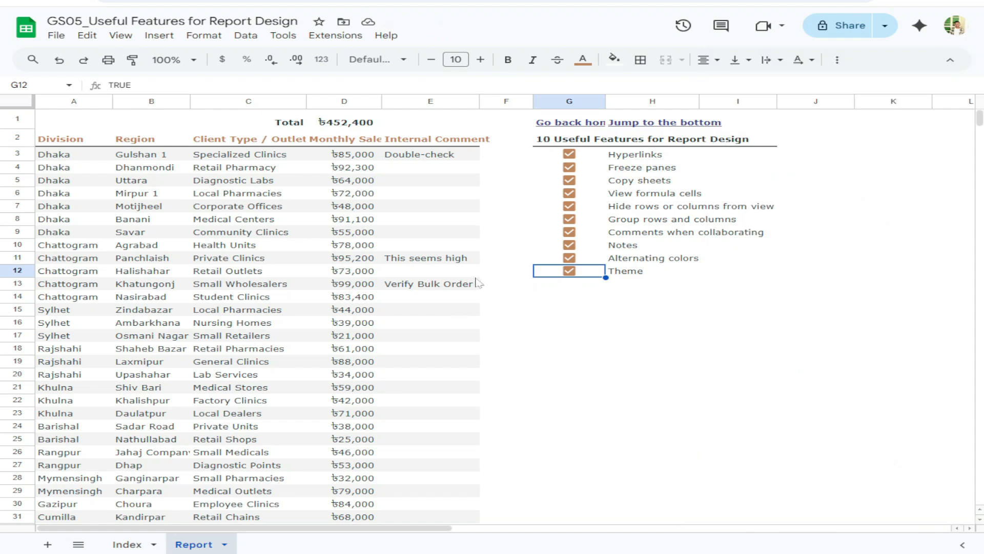